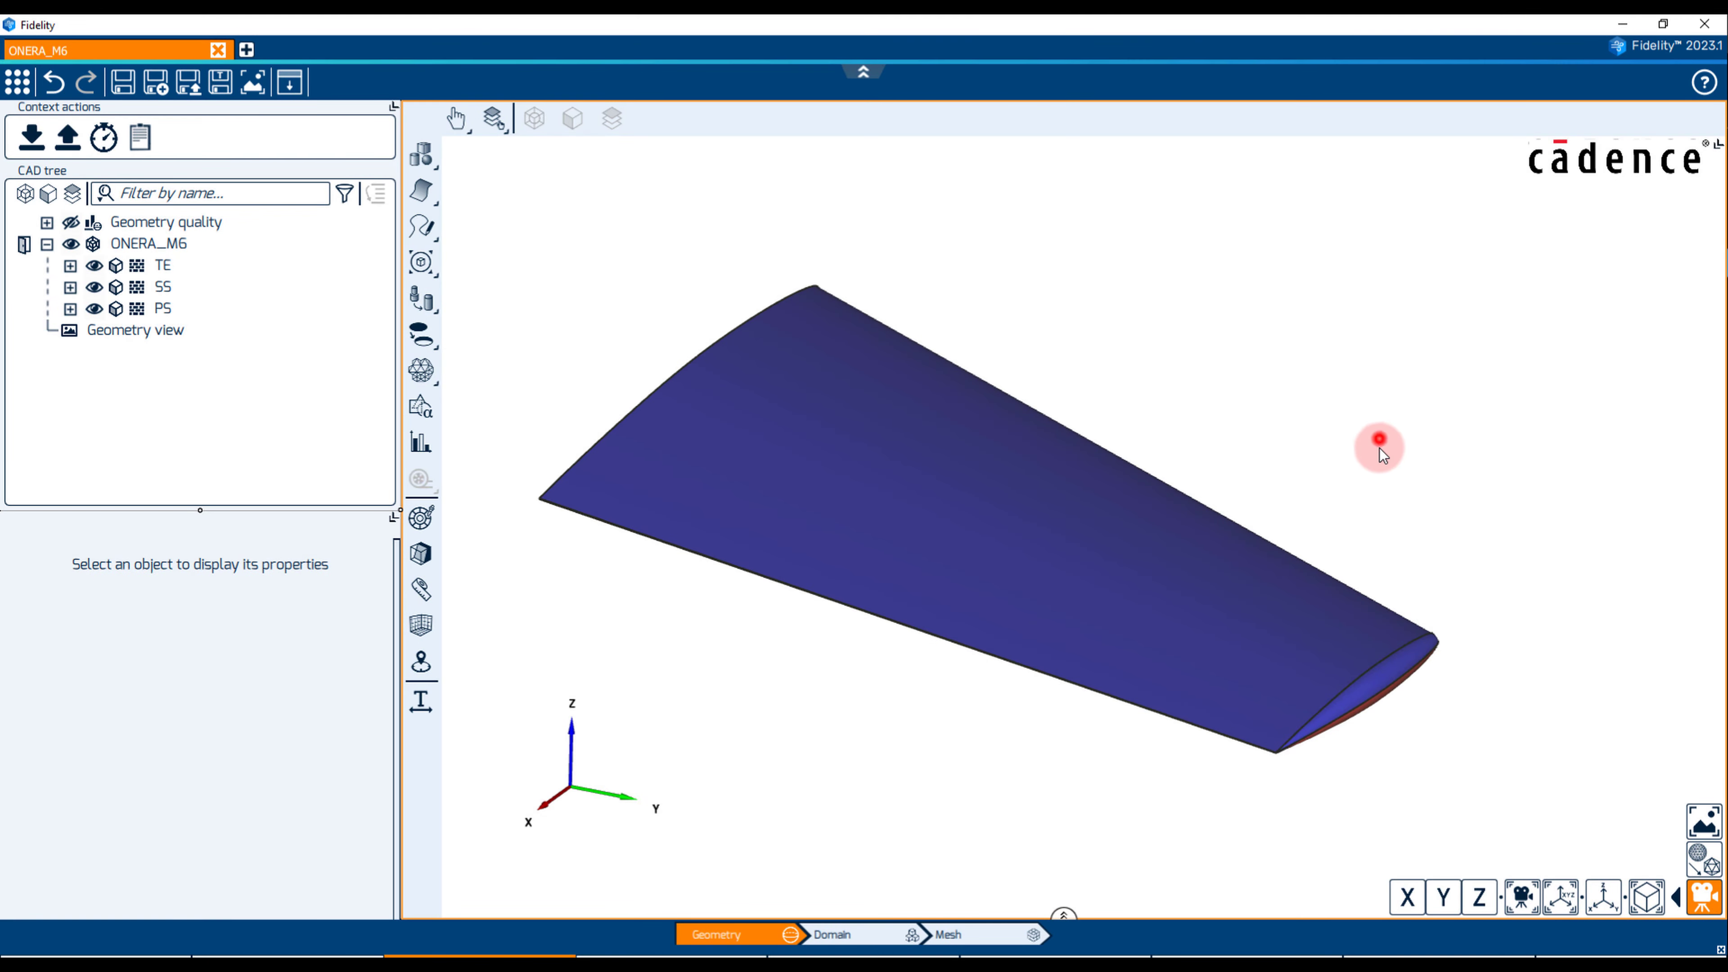
# Examine the thin trailing-edge surface at the wing tip up close and return to the full wing
pyautogui.moveTo(1380, 448); pyautogui.dragTo(1383, 410)
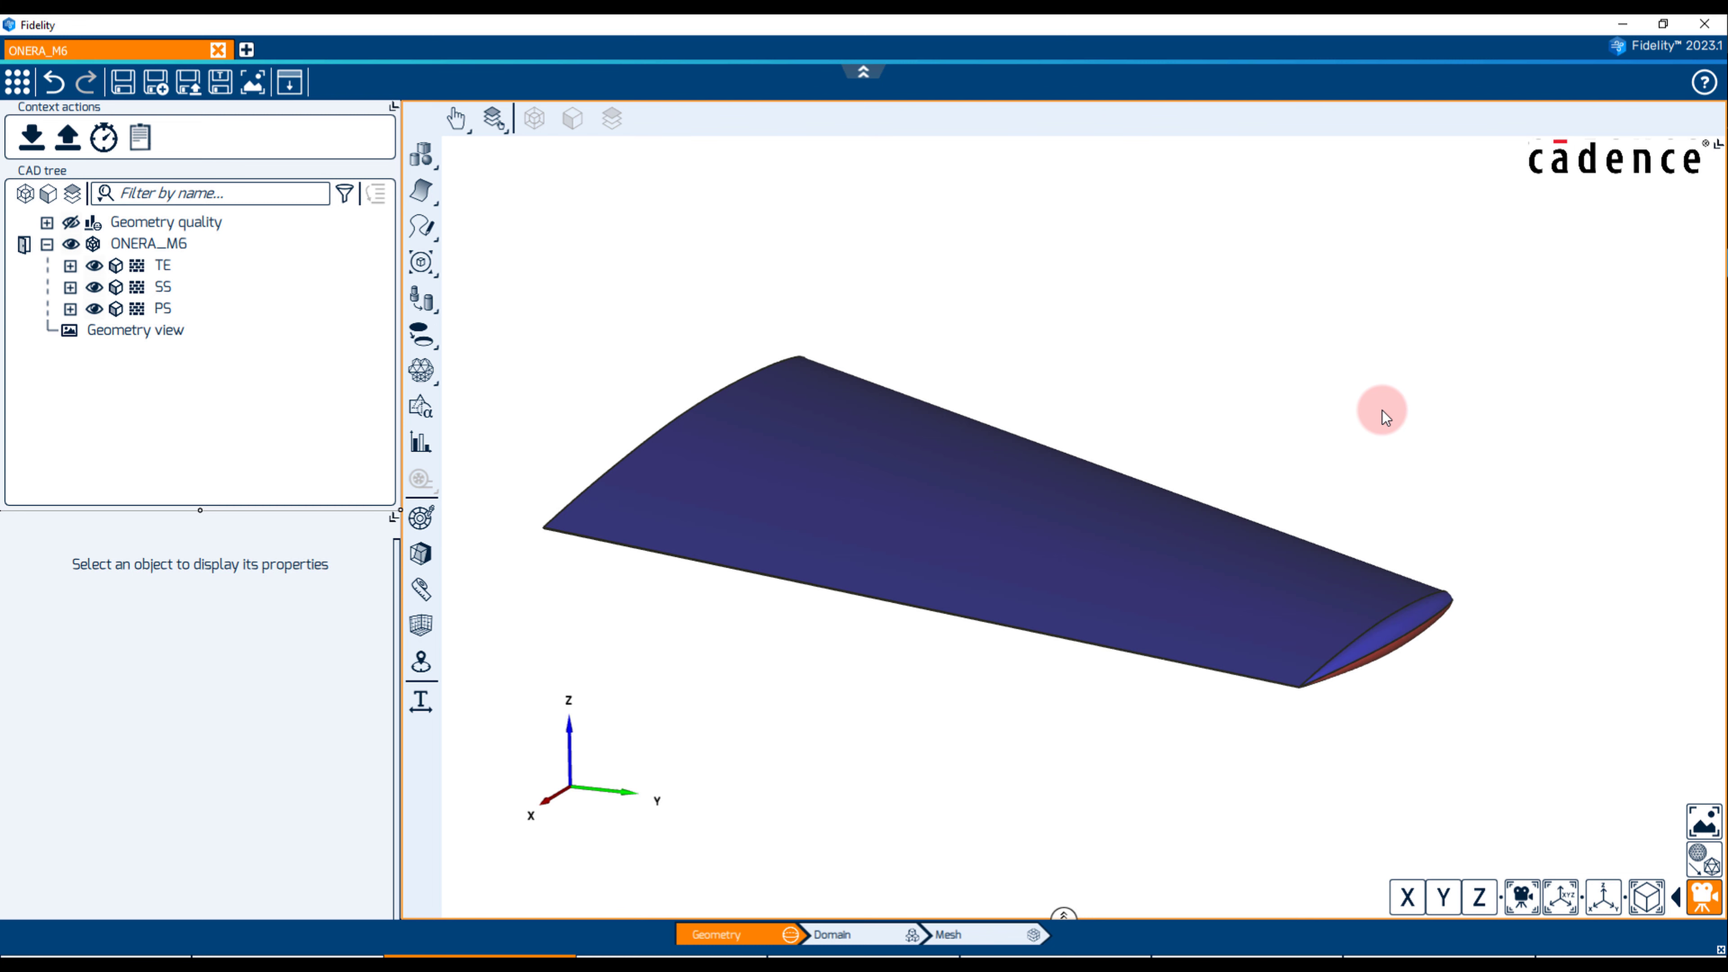
pyautogui.scroll(4, 1275, 692)
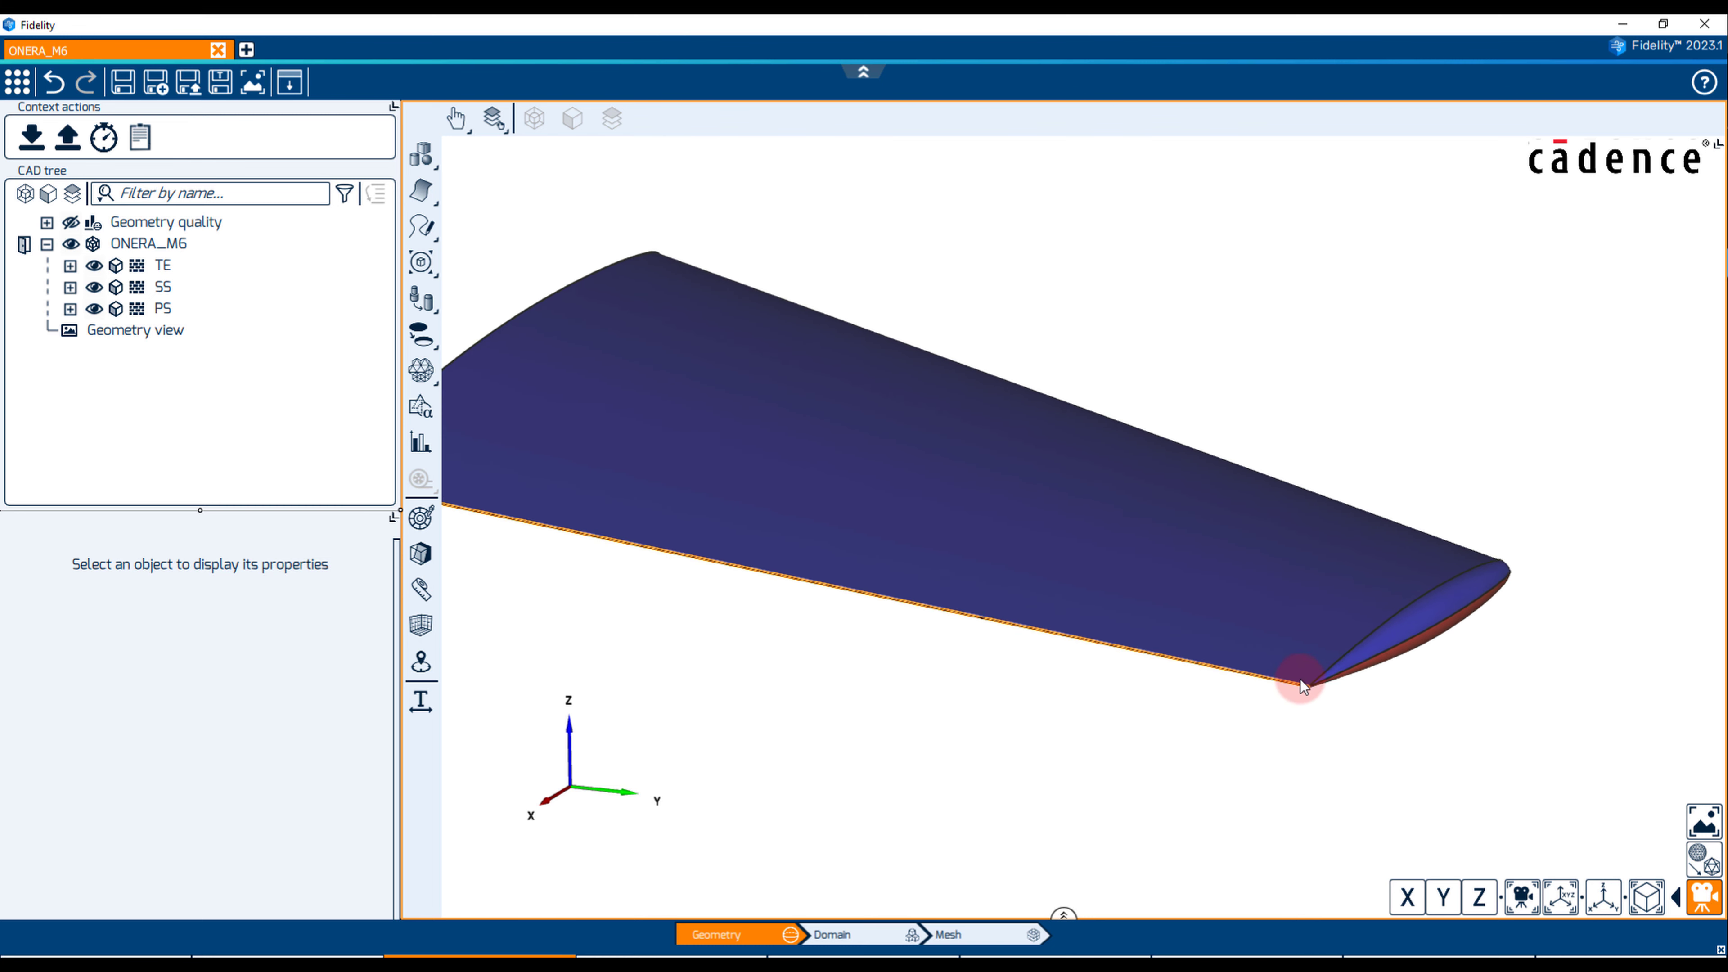
pyautogui.scroll(5, 1282, 678)
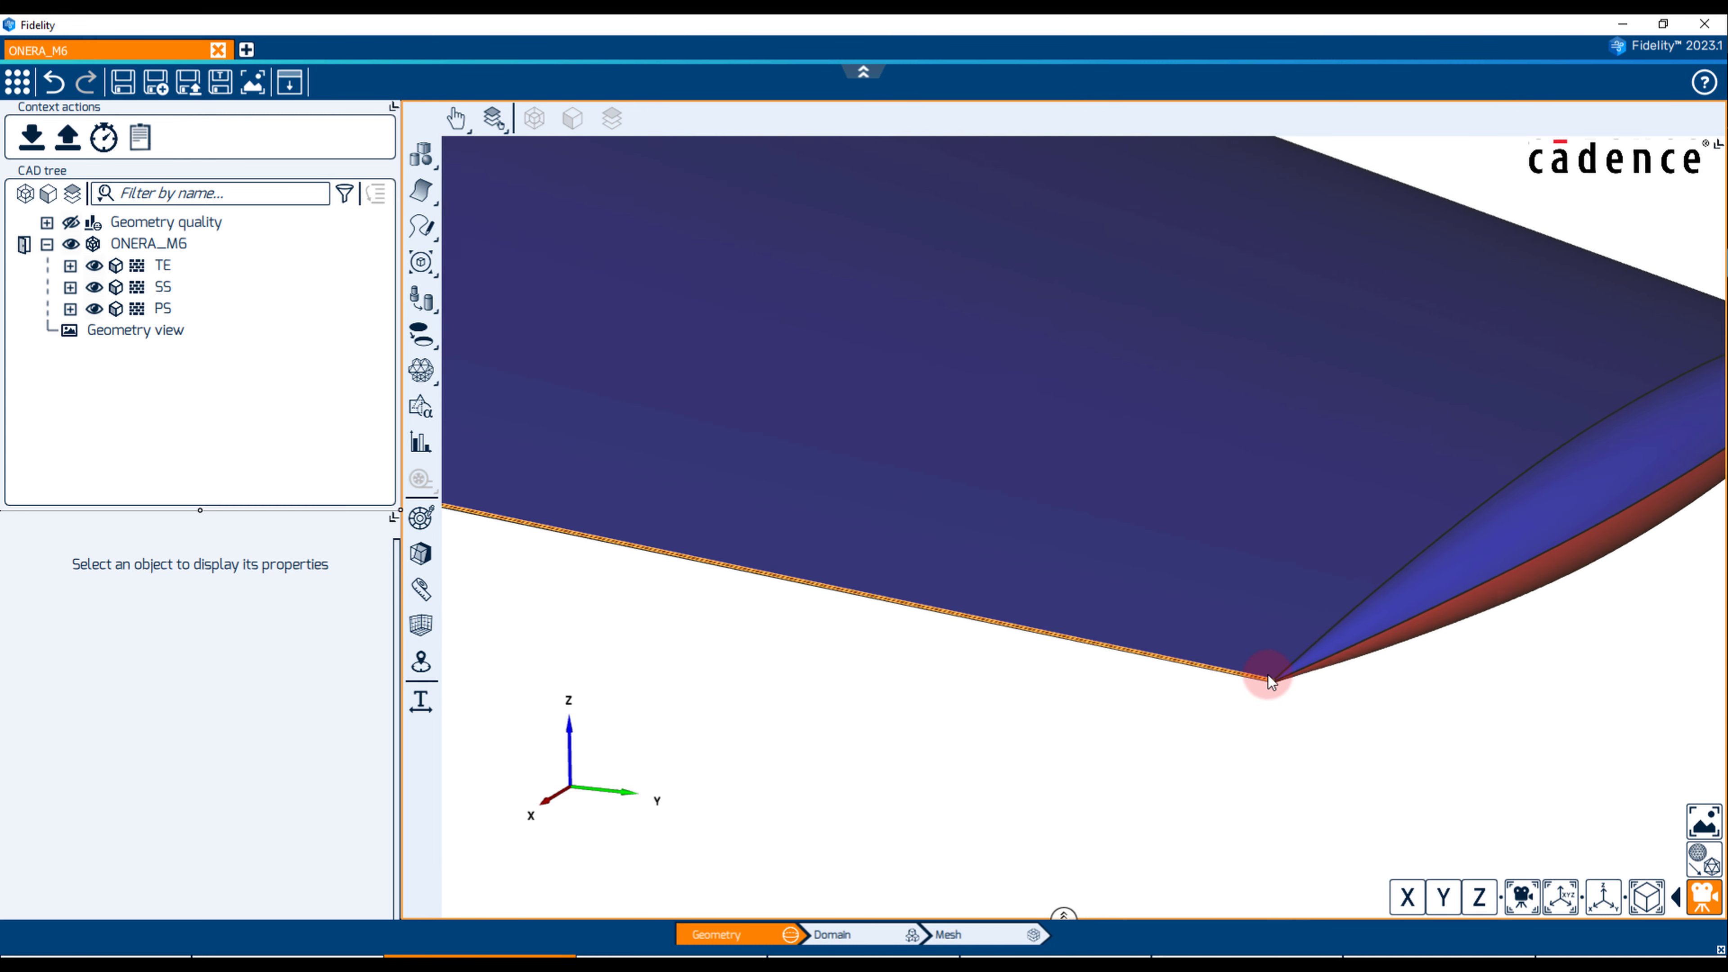
pyautogui.scroll(4, 1257, 670)
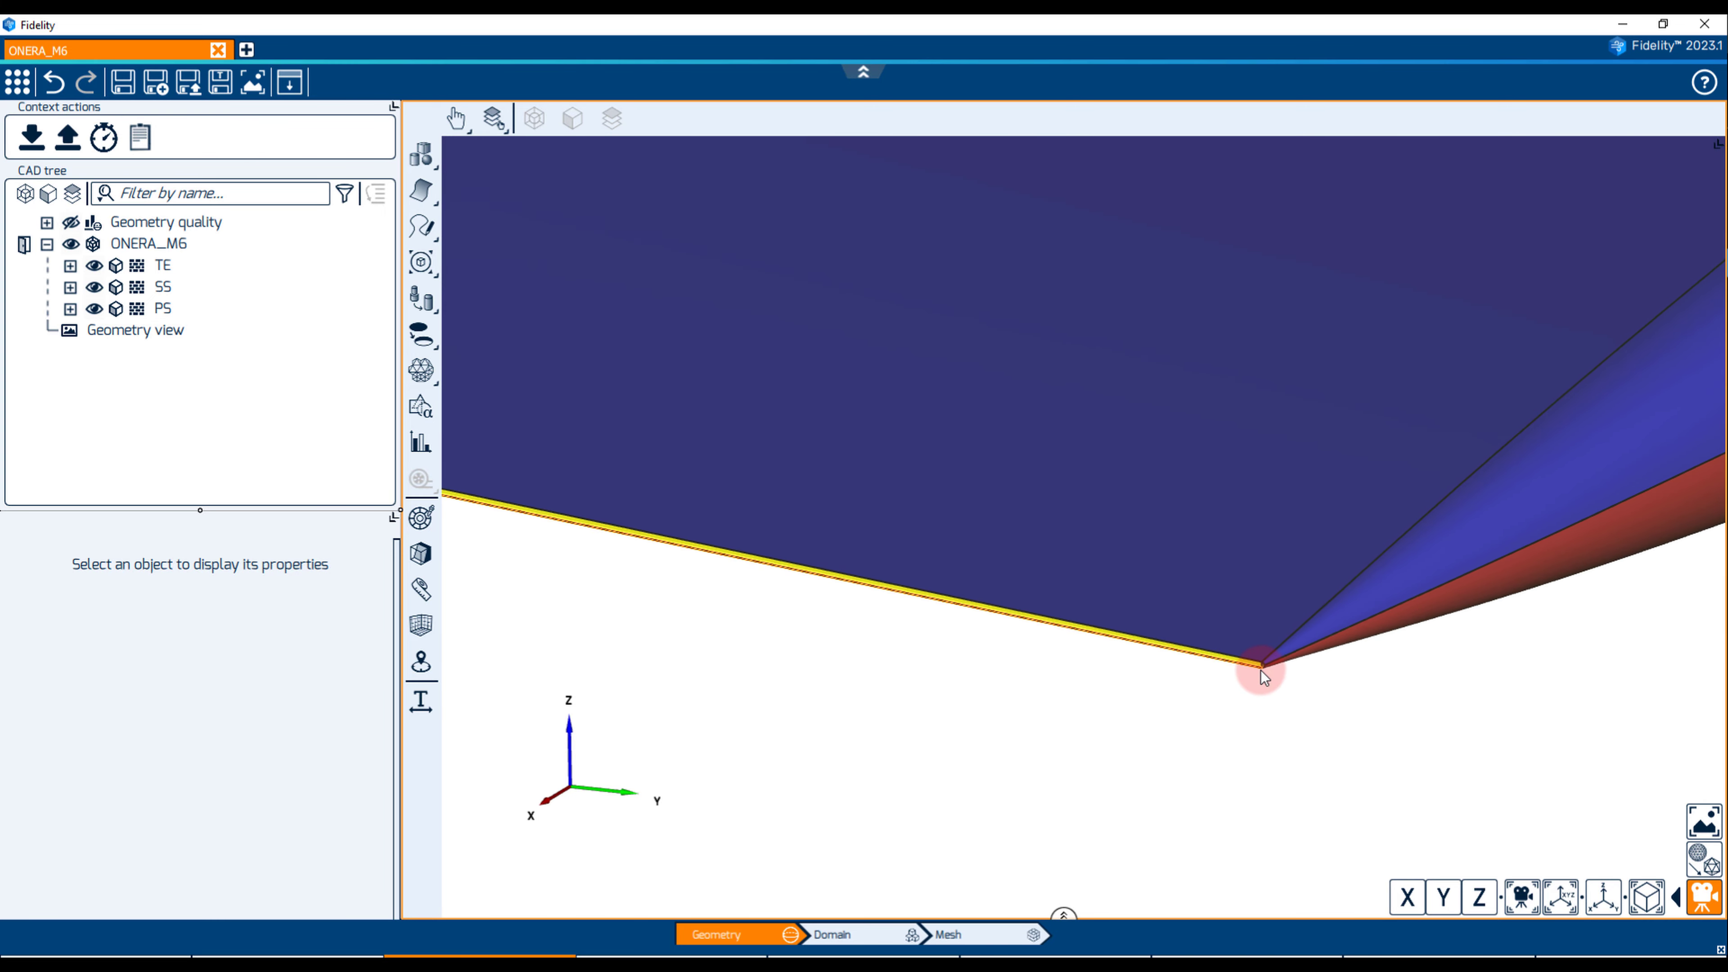
pyautogui.scroll(5, 1253, 664)
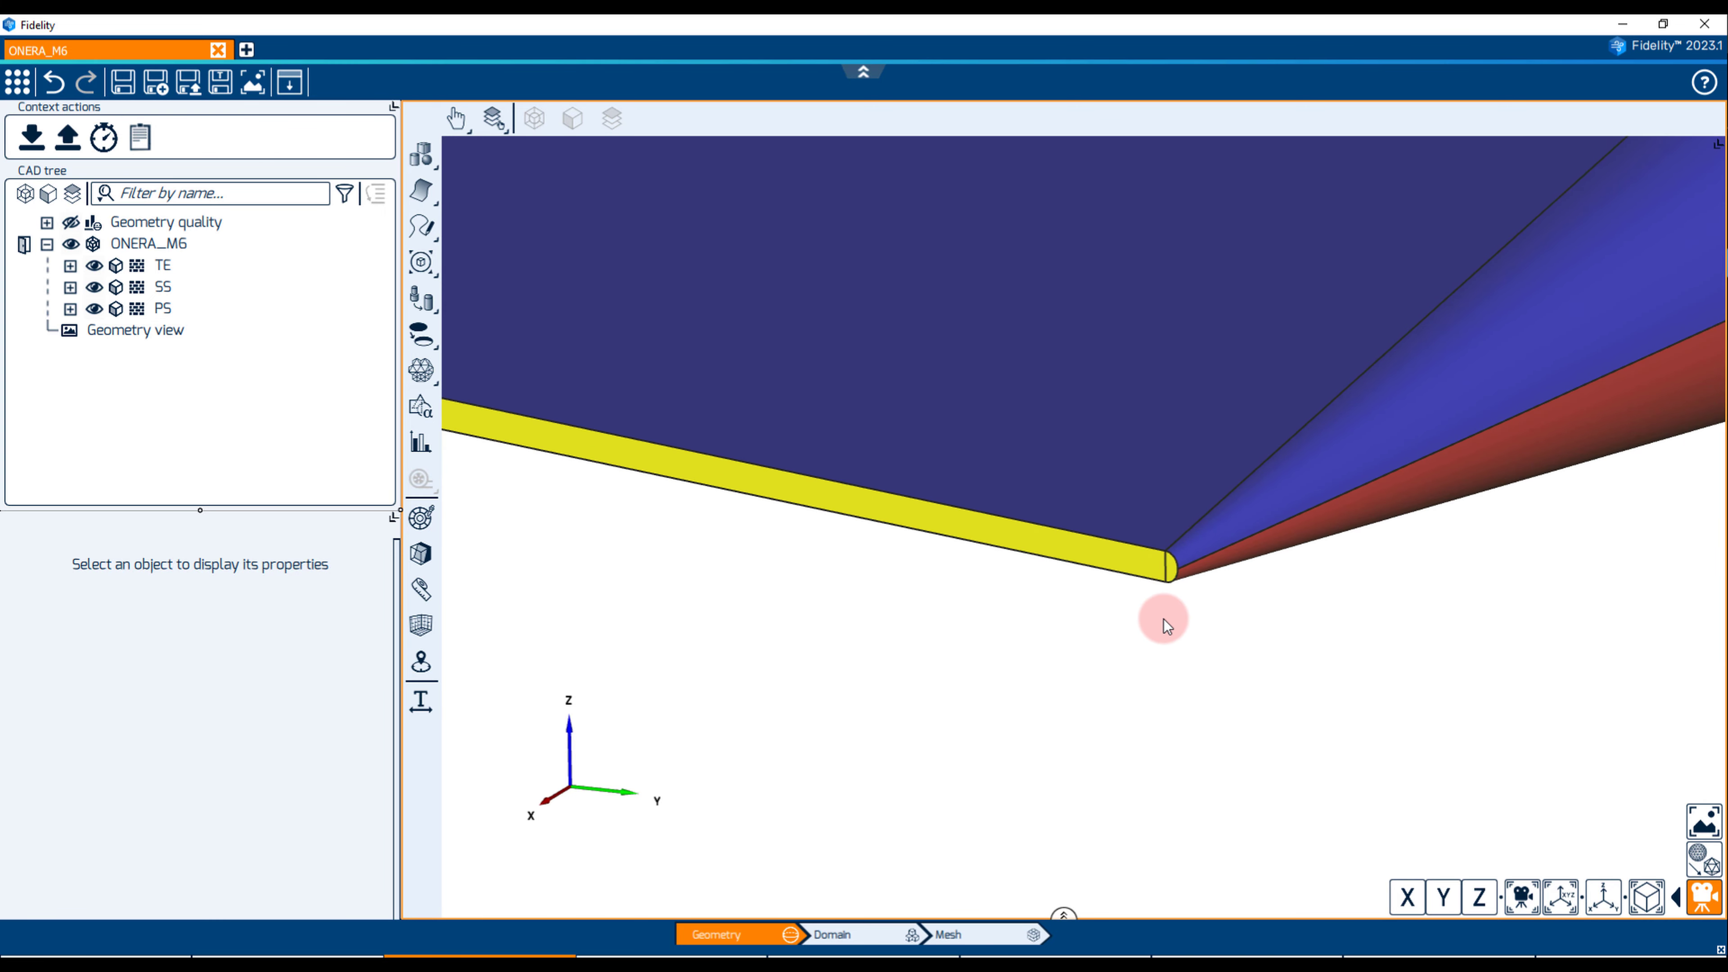
pyautogui.scroll(-4, 995, 741)
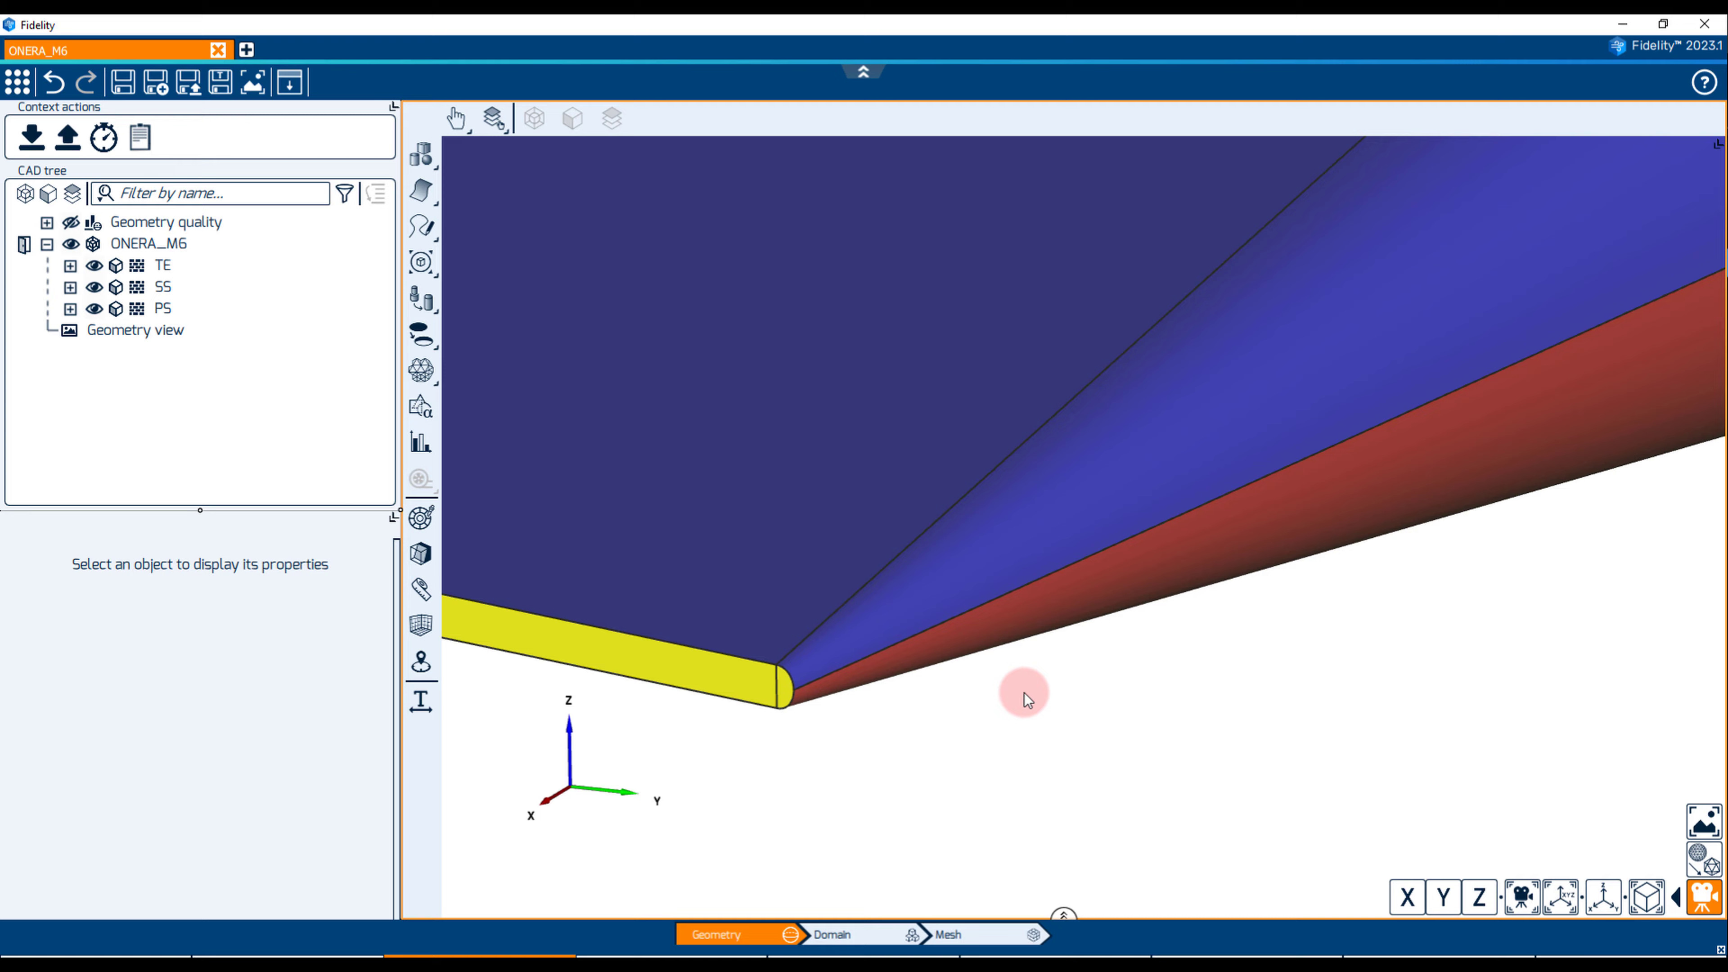
pyautogui.scroll(-5, 1090, 658)
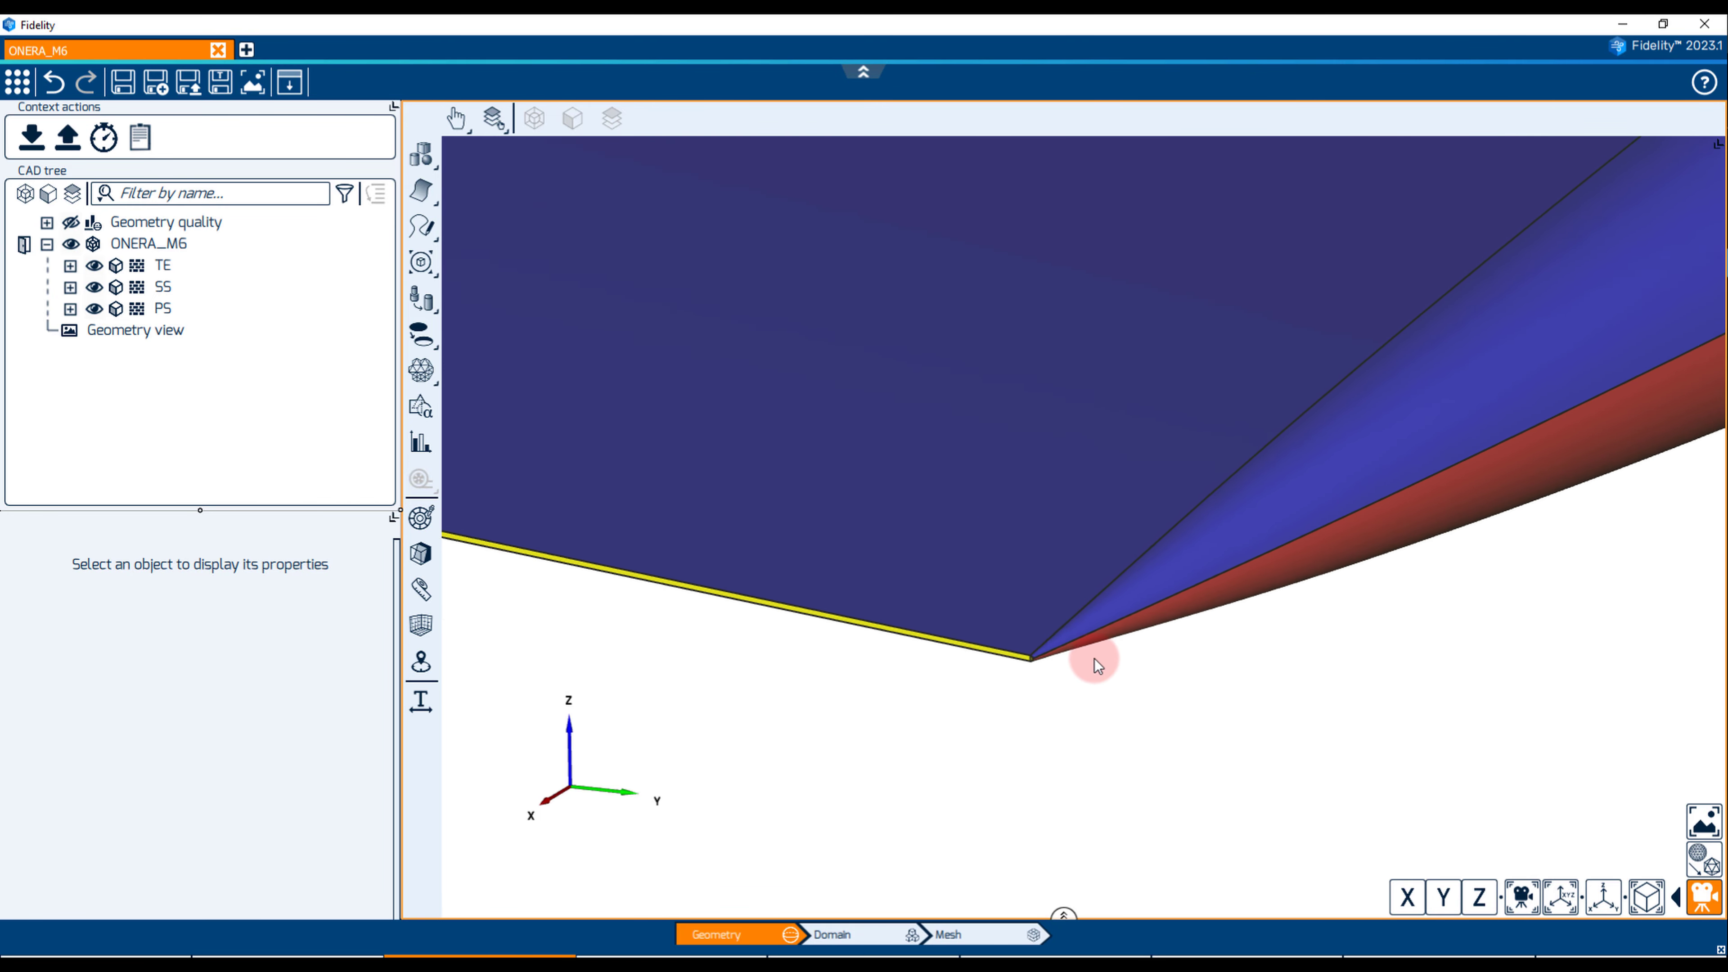
pyautogui.scroll(-5, 1095, 654)
pyautogui.scroll(-2, 1426, 718)
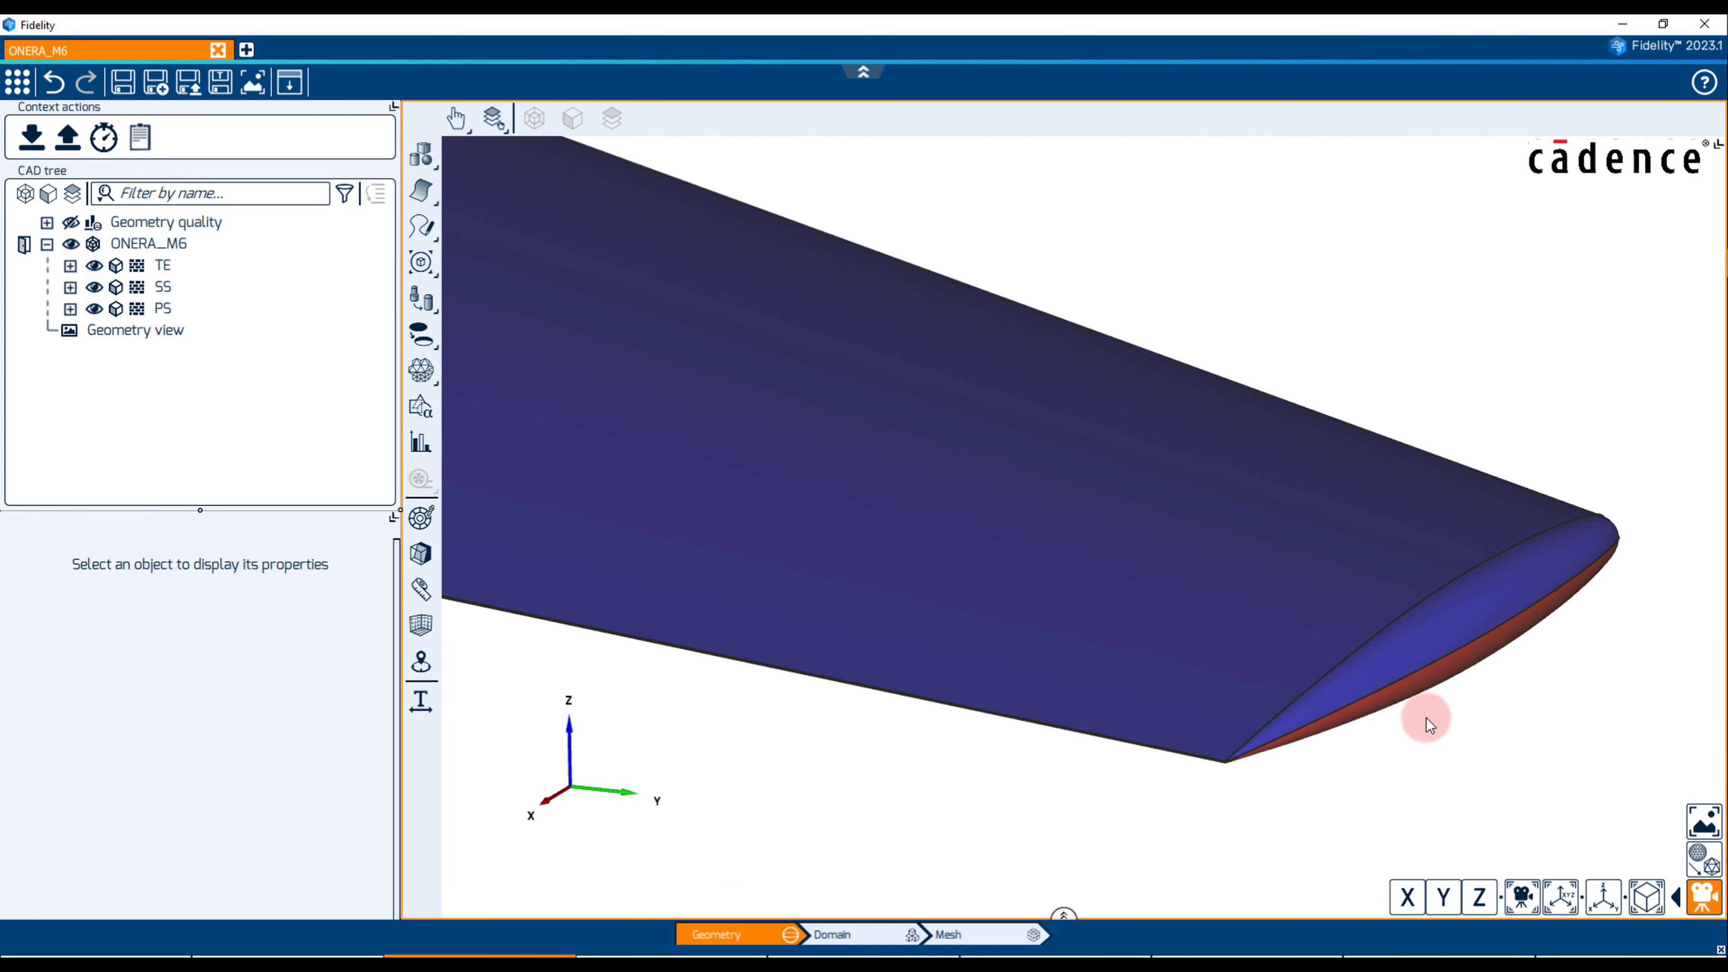
pyautogui.scroll(-3, 1427, 720)
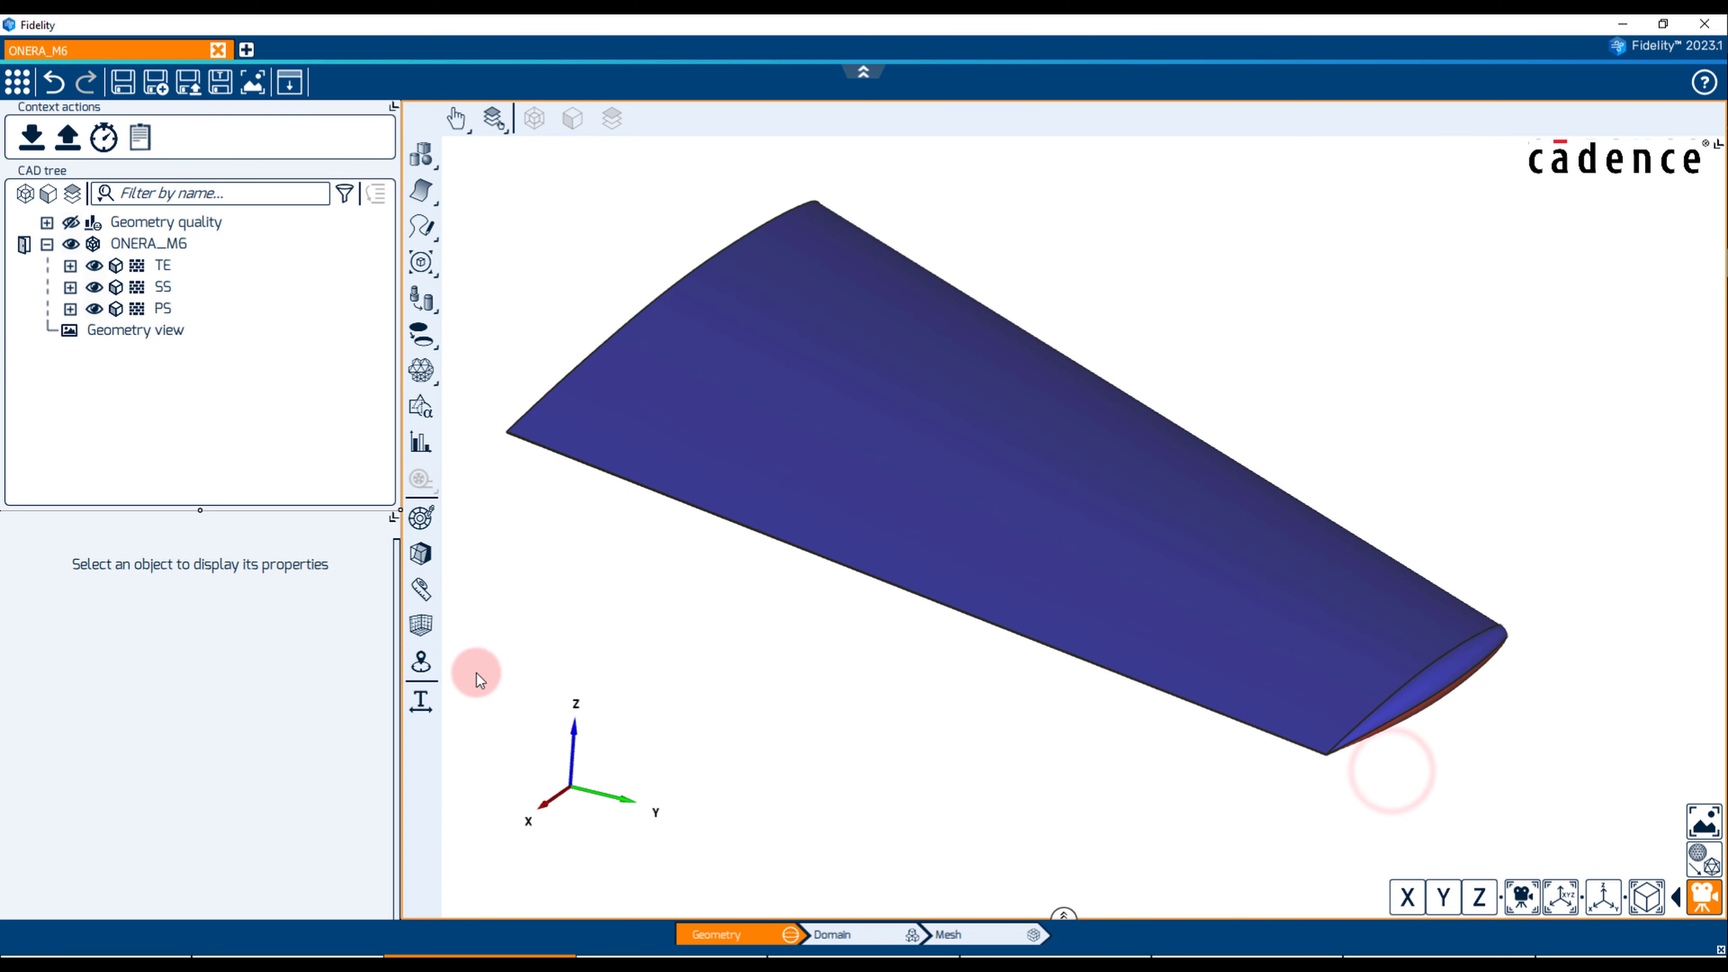
# Highlight the TE, SS and PS surface groups of ONERA_M6 one after another, and clear the selection
pyautogui.click(156, 267)
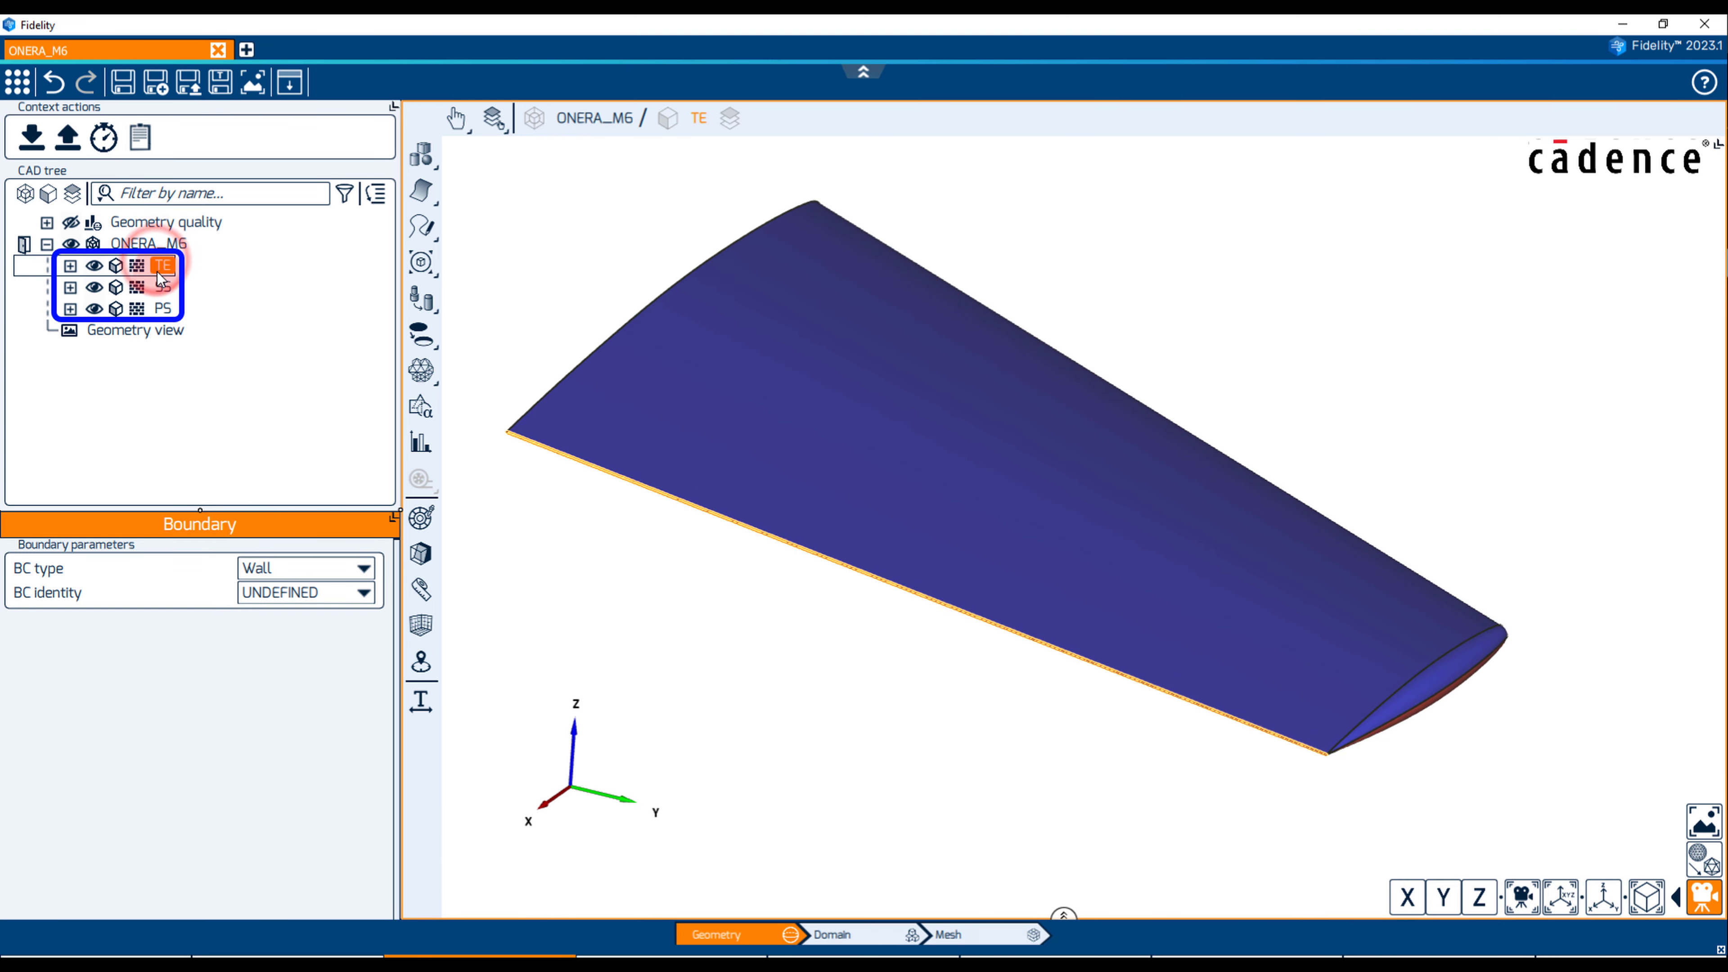
pyautogui.click(164, 293)
pyautogui.click(161, 309)
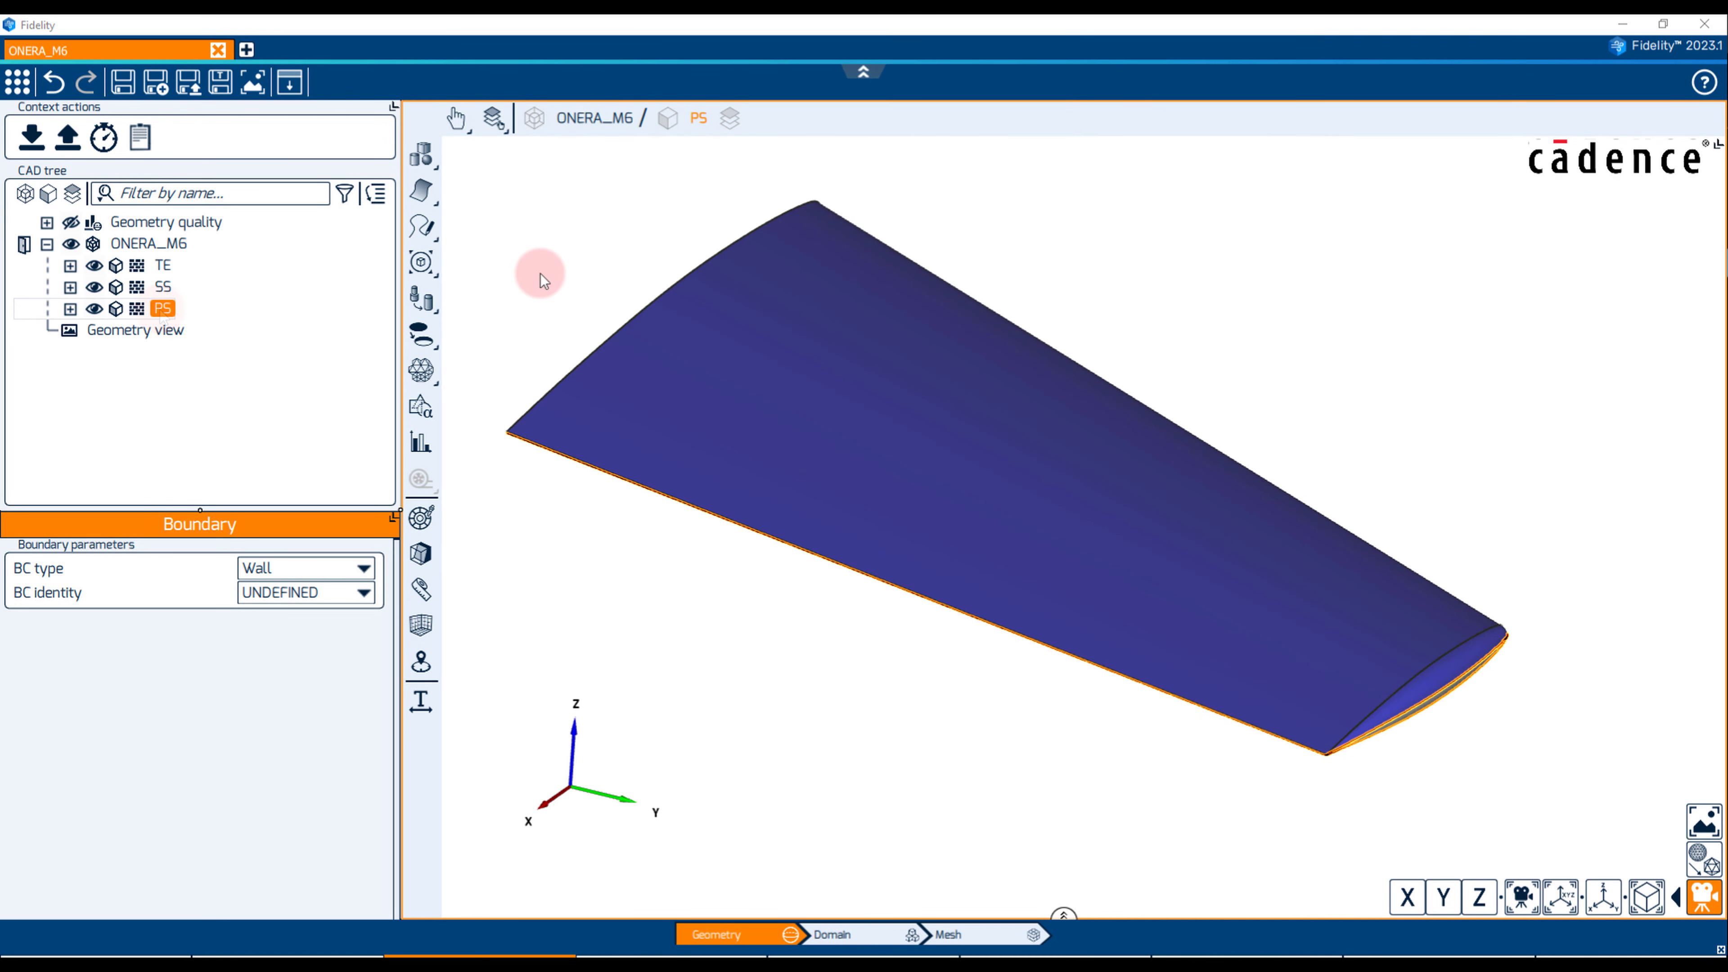
pyautogui.click(540, 273)
pyautogui.moveTo(539, 276); pyautogui.dragTo(568, 400)
# Display the dimension grid around the wing, check the extents of the wing-tip edge, and hide the grid
pyautogui.click(431, 626)
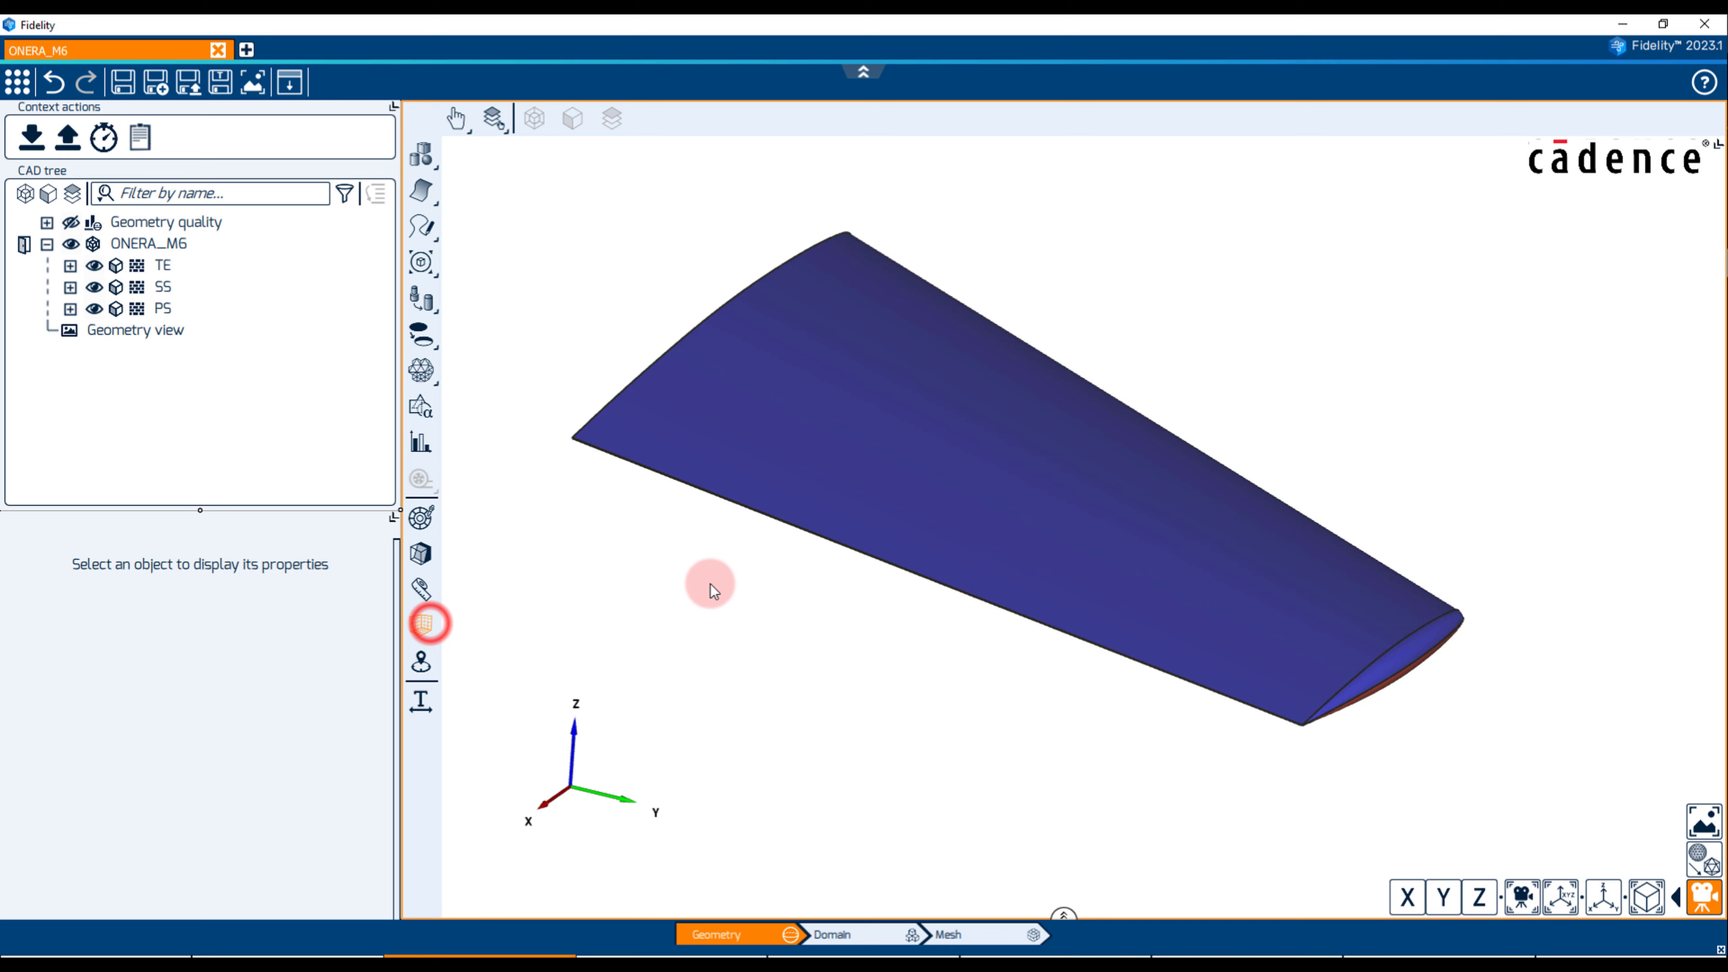
pyautogui.moveTo(725, 606); pyautogui.dragTo(786, 456, button='right')
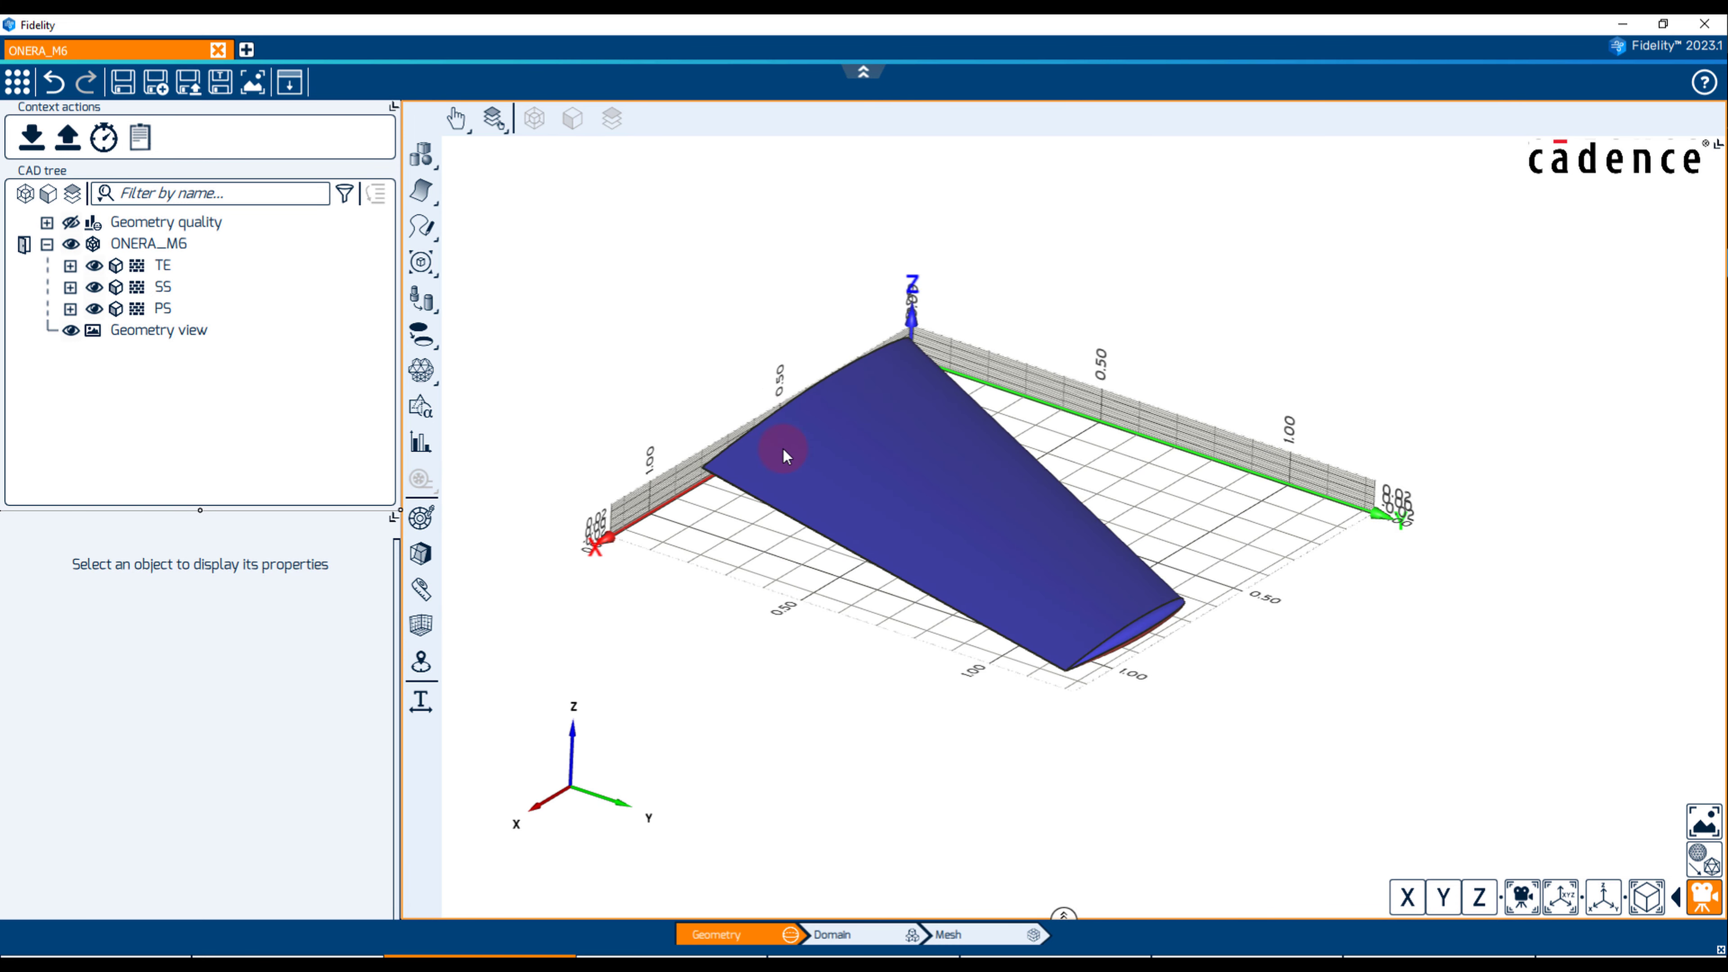
pyautogui.click(775, 408)
pyautogui.click(1124, 636)
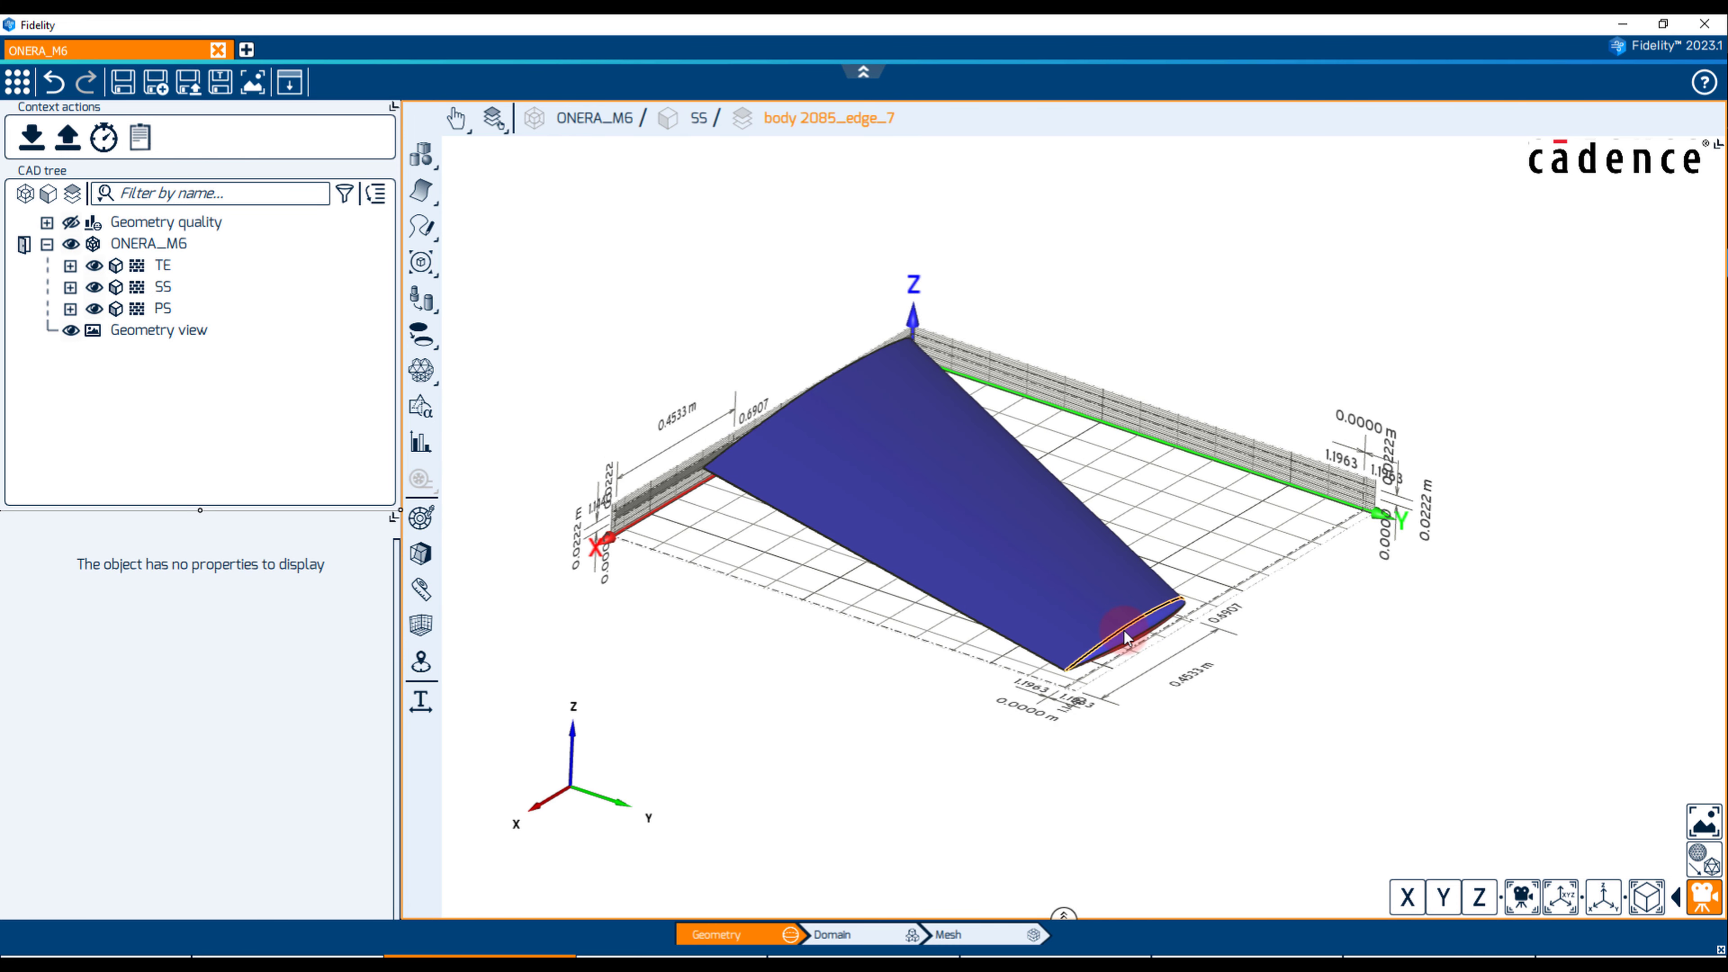
pyautogui.click(421, 625)
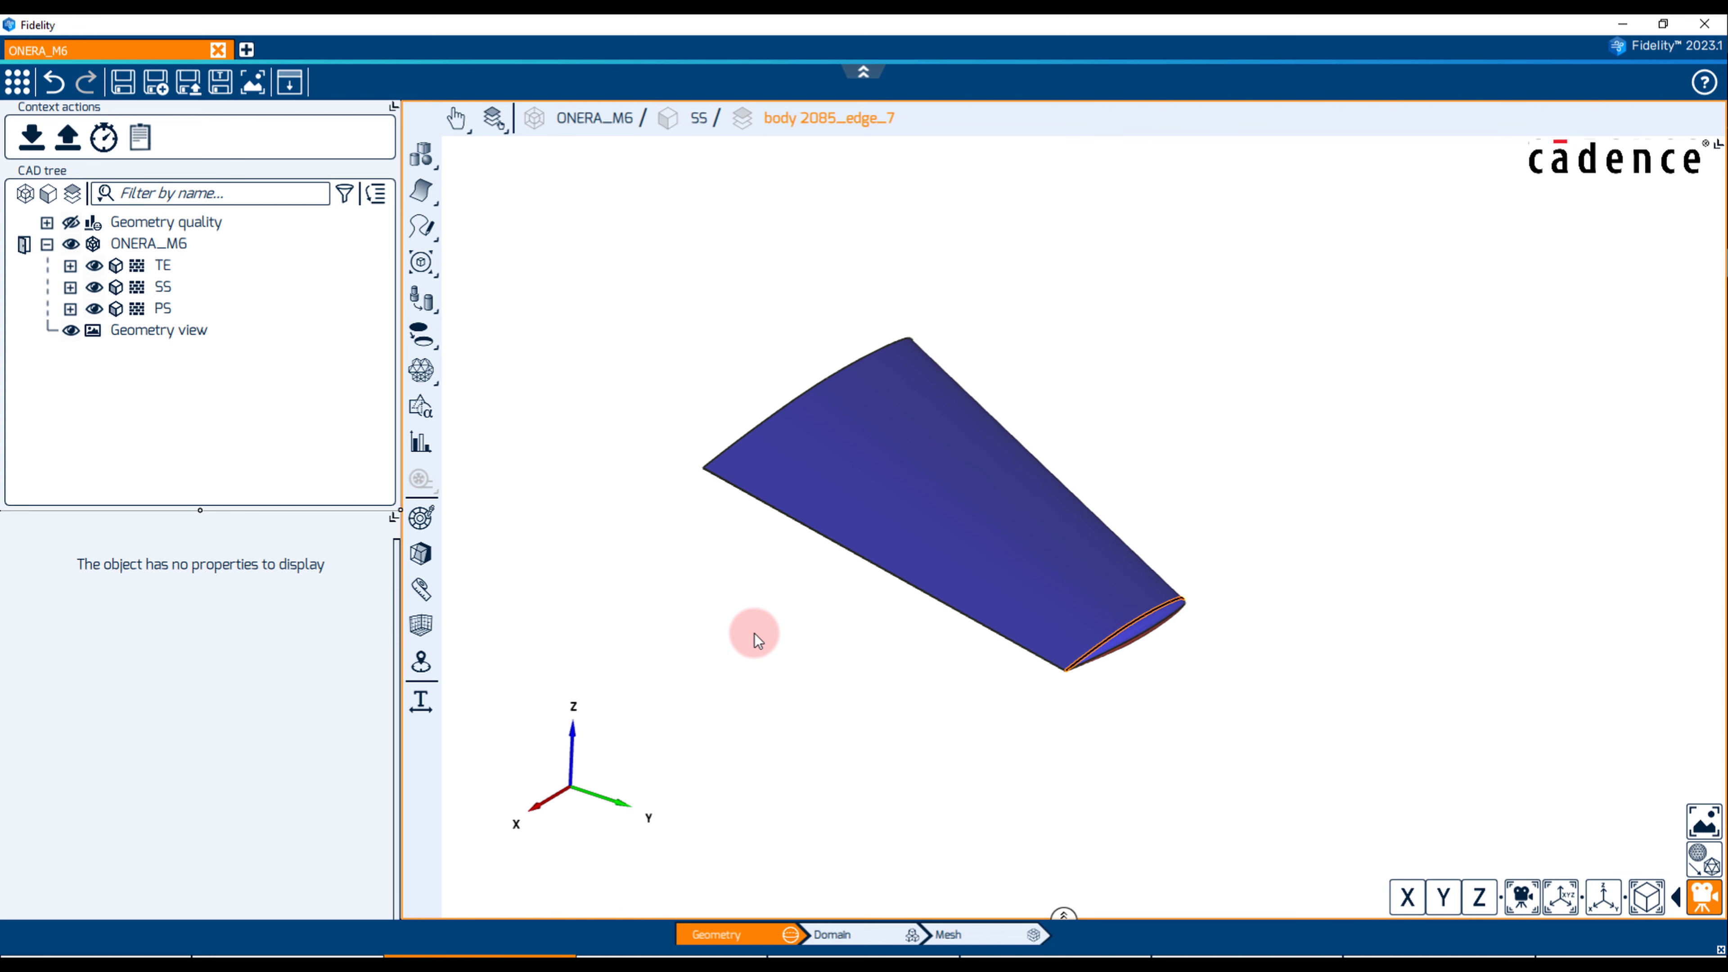
# Create a sphere primitive based on the ONERA_M6 assembly and set its anchor point to 0 0 0
pyautogui.moveTo(755, 634); pyautogui.dragTo(795, 650, button='right')
pyautogui.click(149, 246)
pyautogui.click(149, 243)
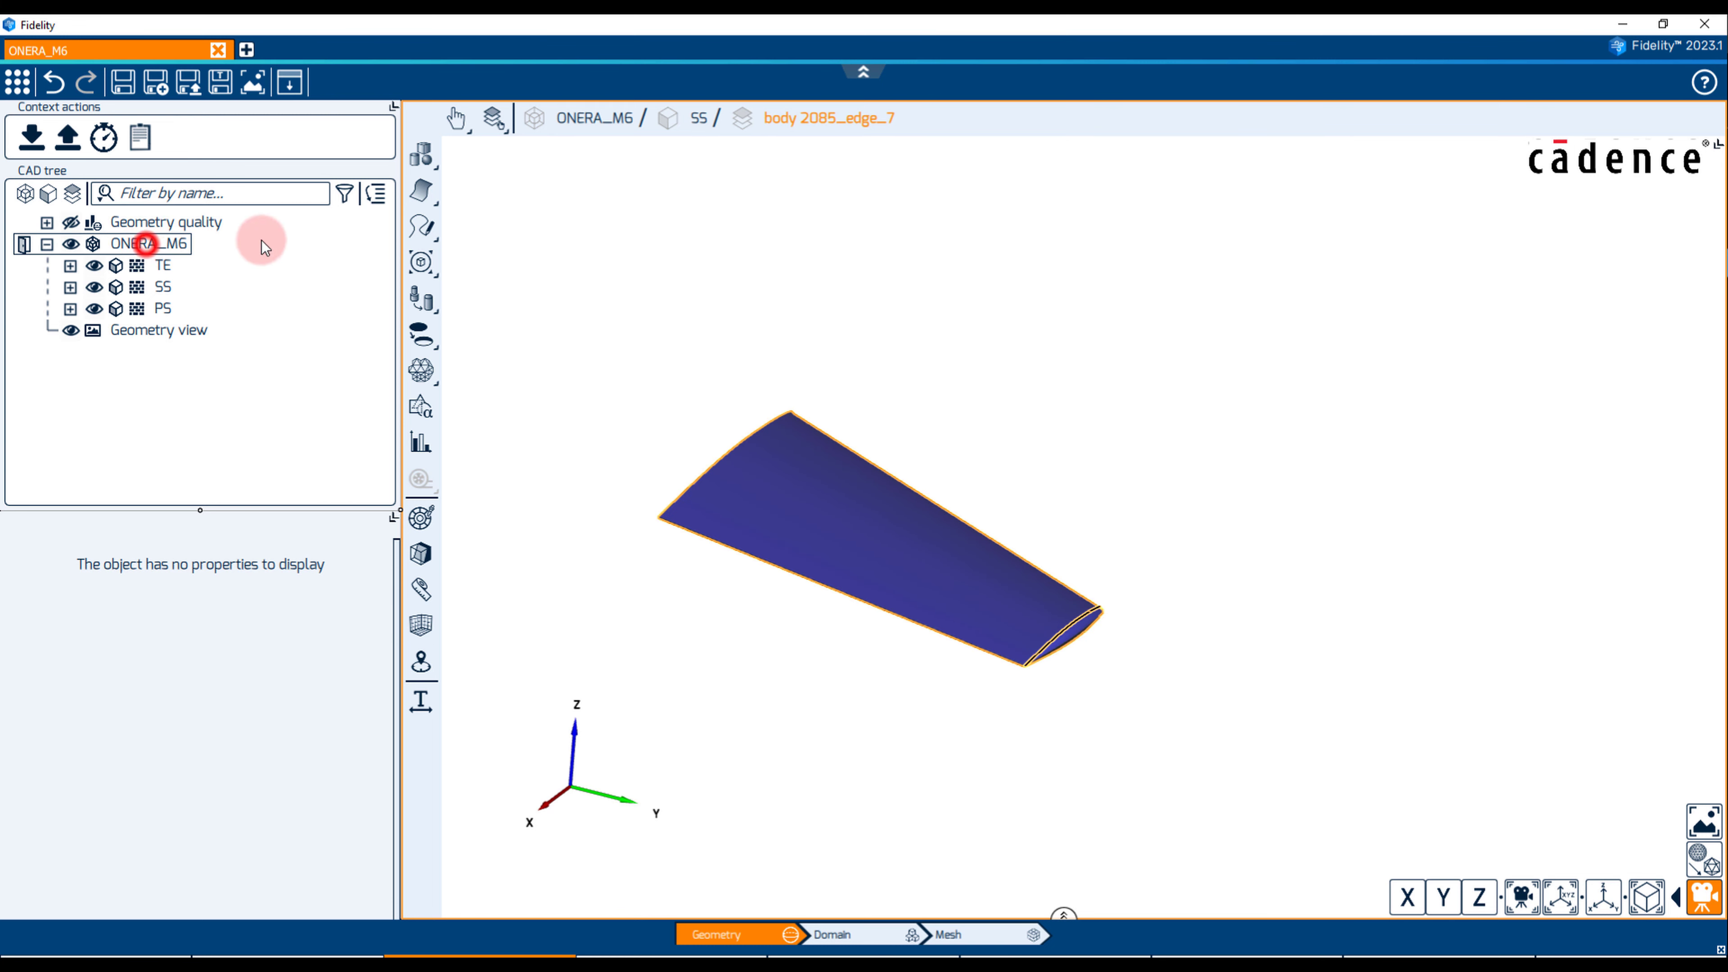
pyautogui.click(429, 159)
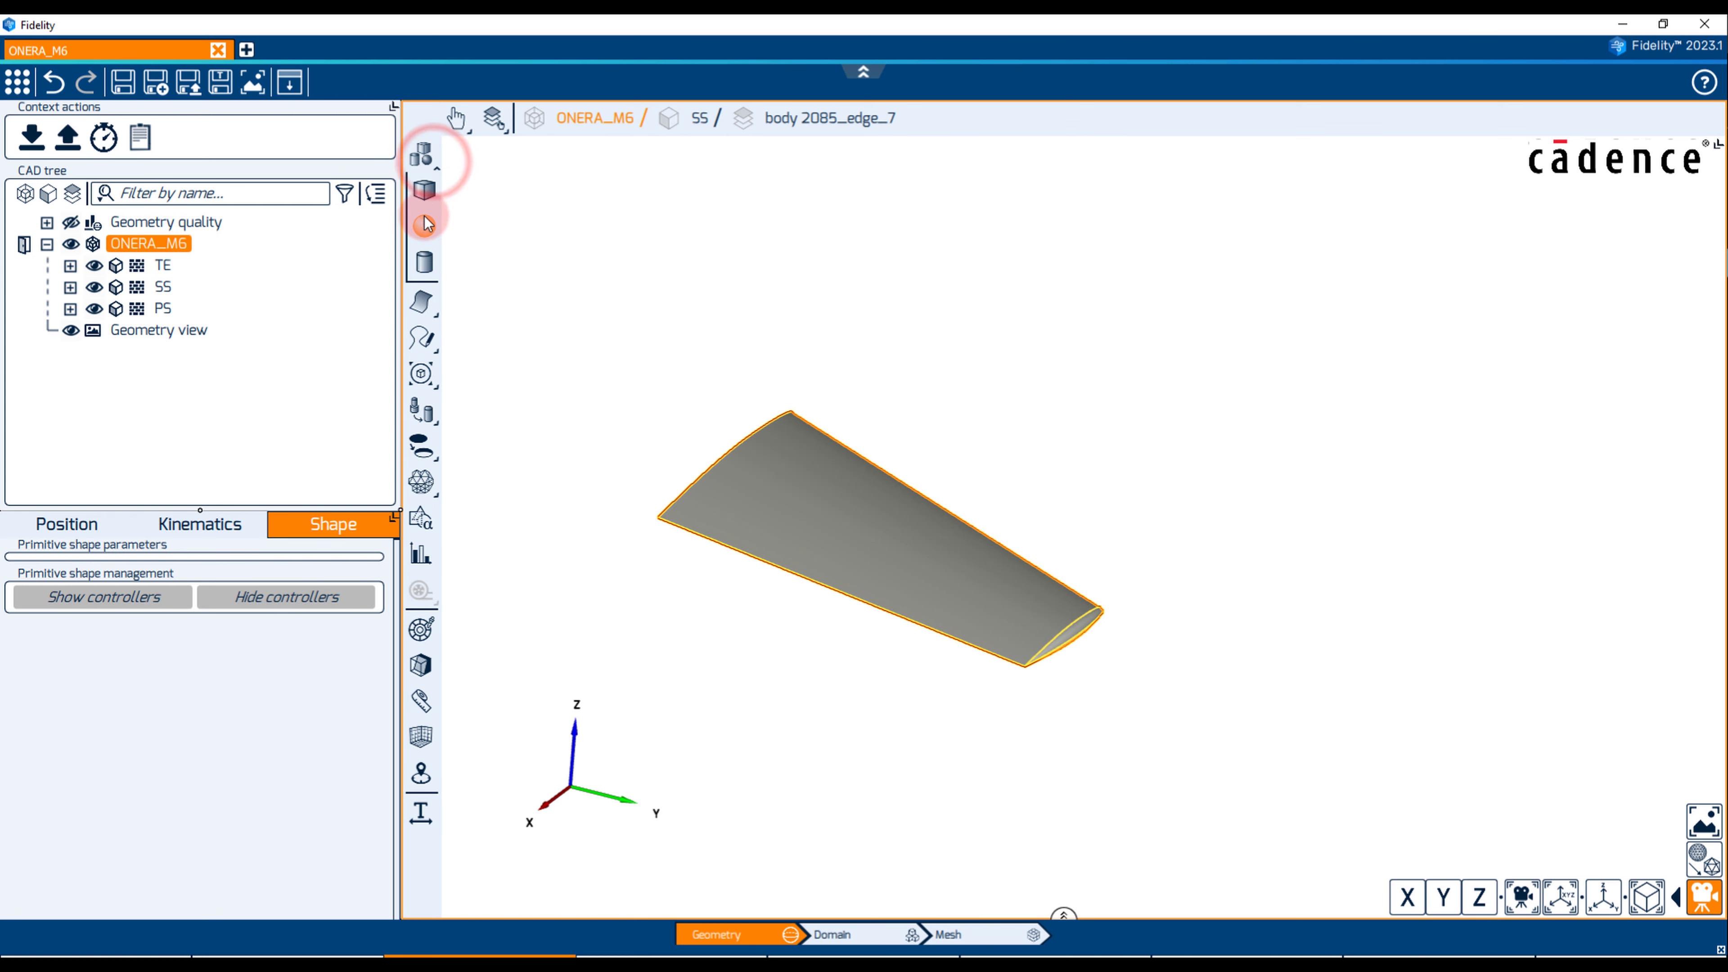
pyautogui.click(424, 225)
pyautogui.moveTo(645, 308); pyautogui.dragTo(682, 325, button='right')
pyautogui.tripleClick(262, 568)
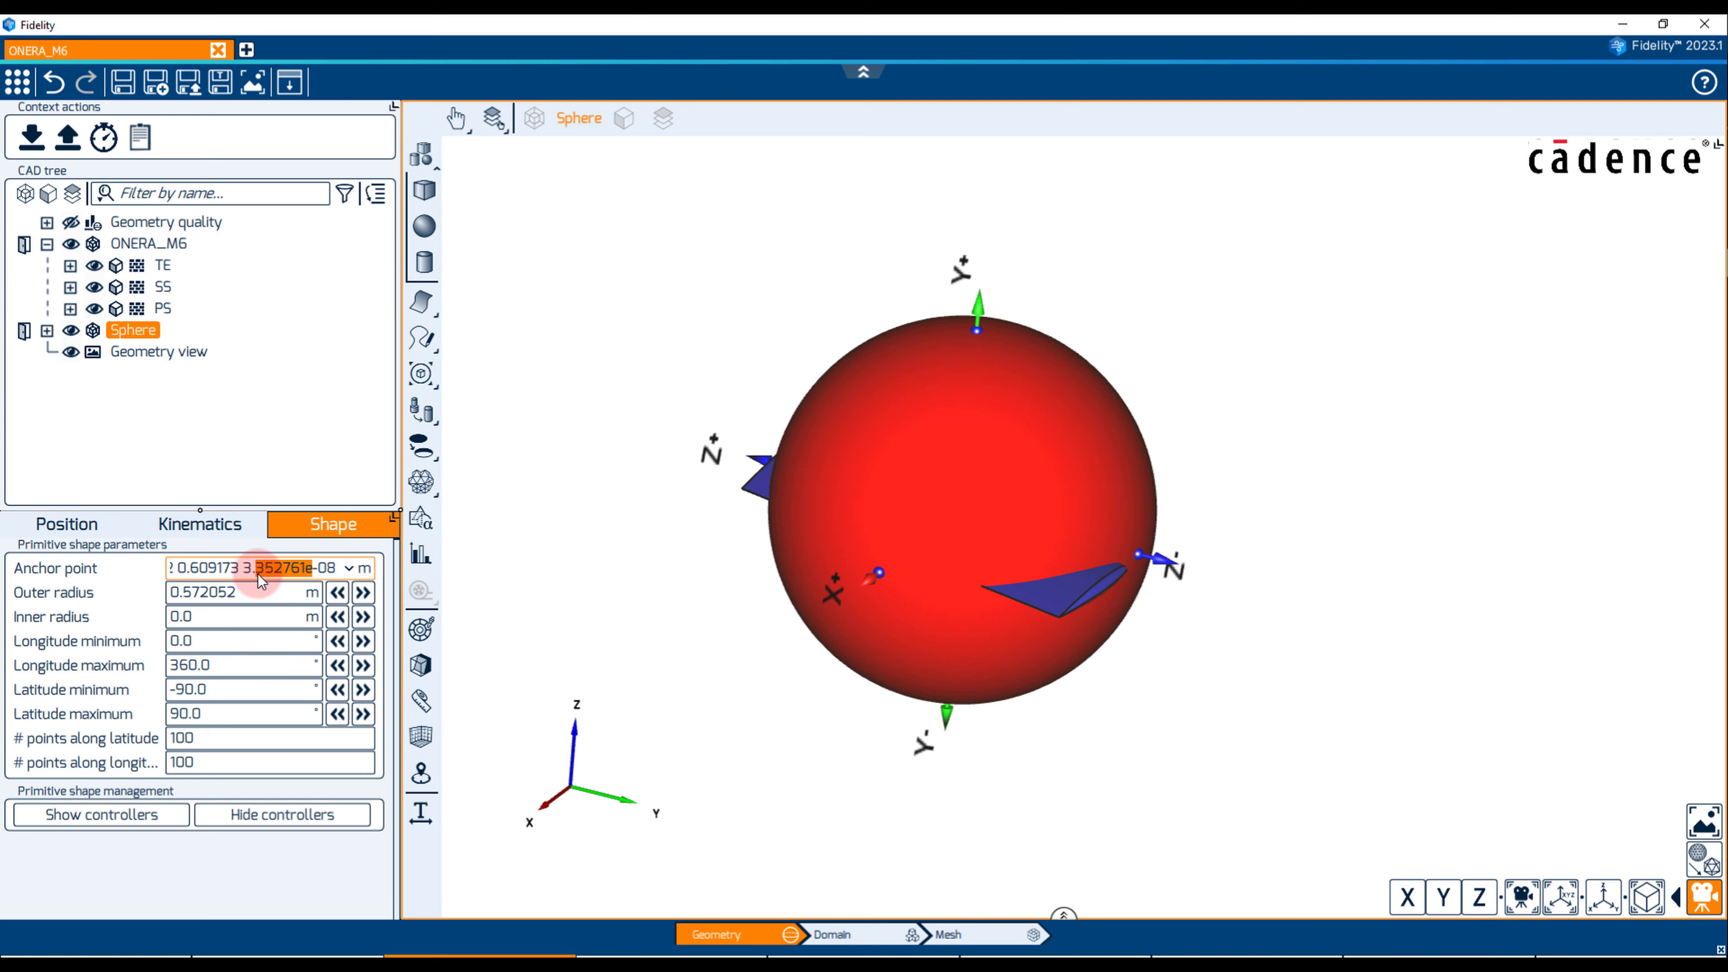
pyautogui.write('0 0 0')
pyautogui.press('Return')
# Set the sphere's outer radius to 13 m and its maximum latitude to 0° to make a hemisphere
pyautogui.tripleClick(250, 591)
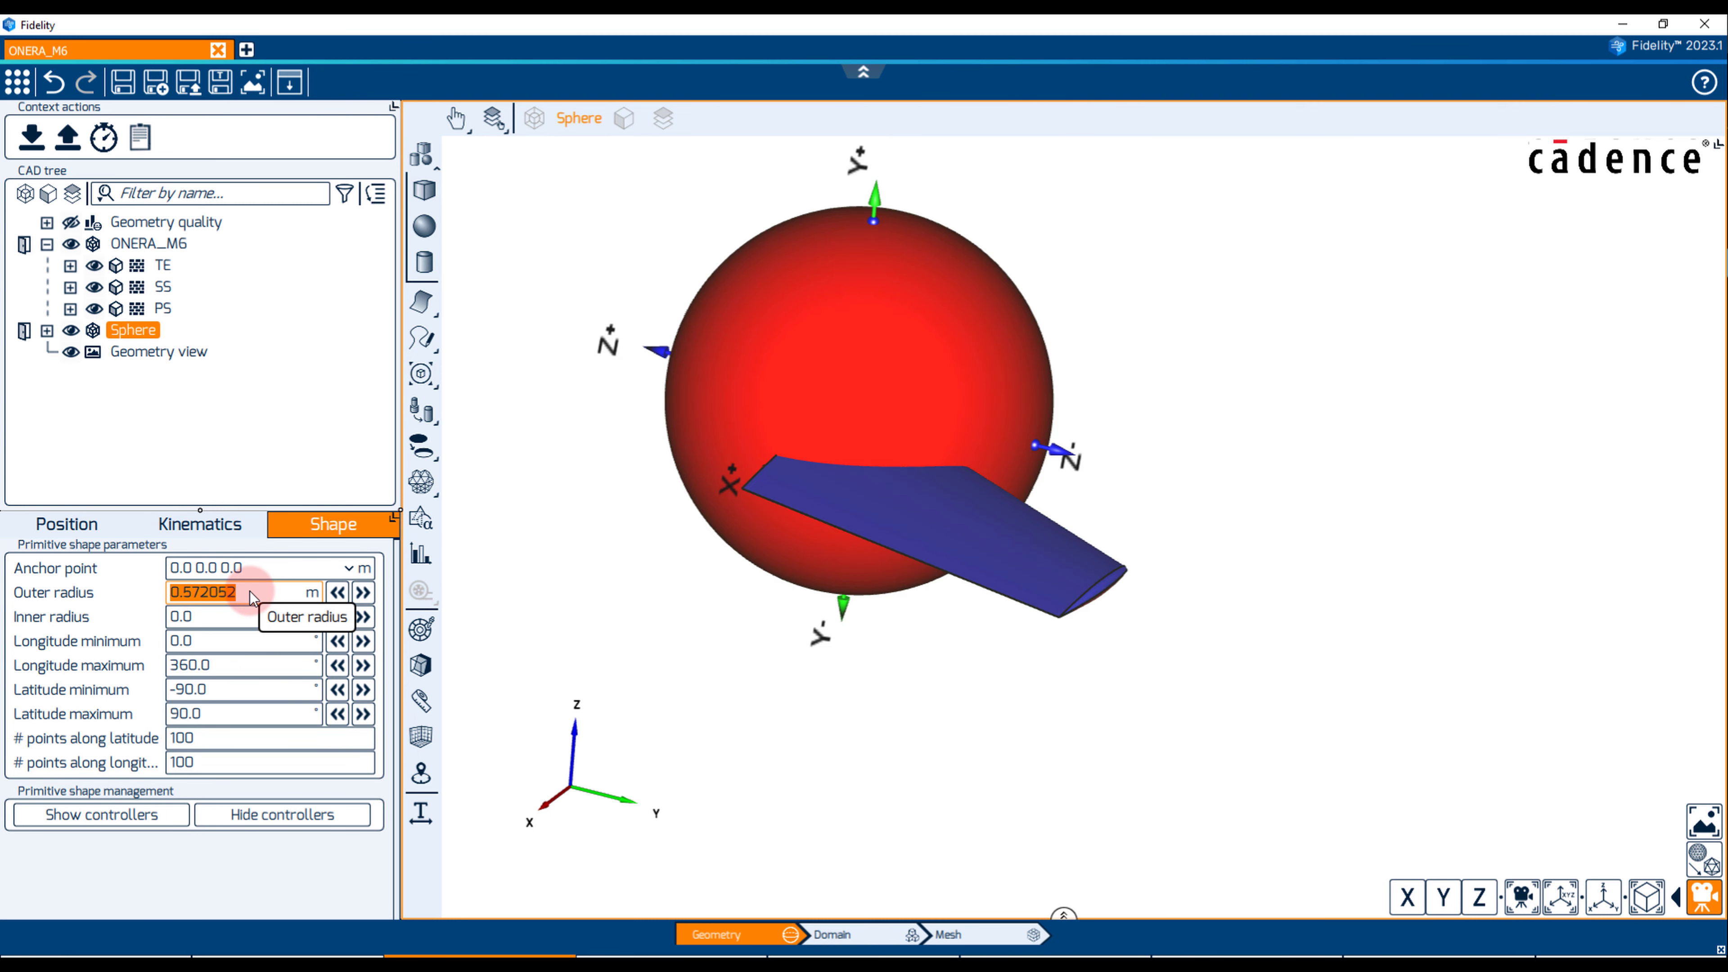
pyautogui.write('13')
pyautogui.press('Return')
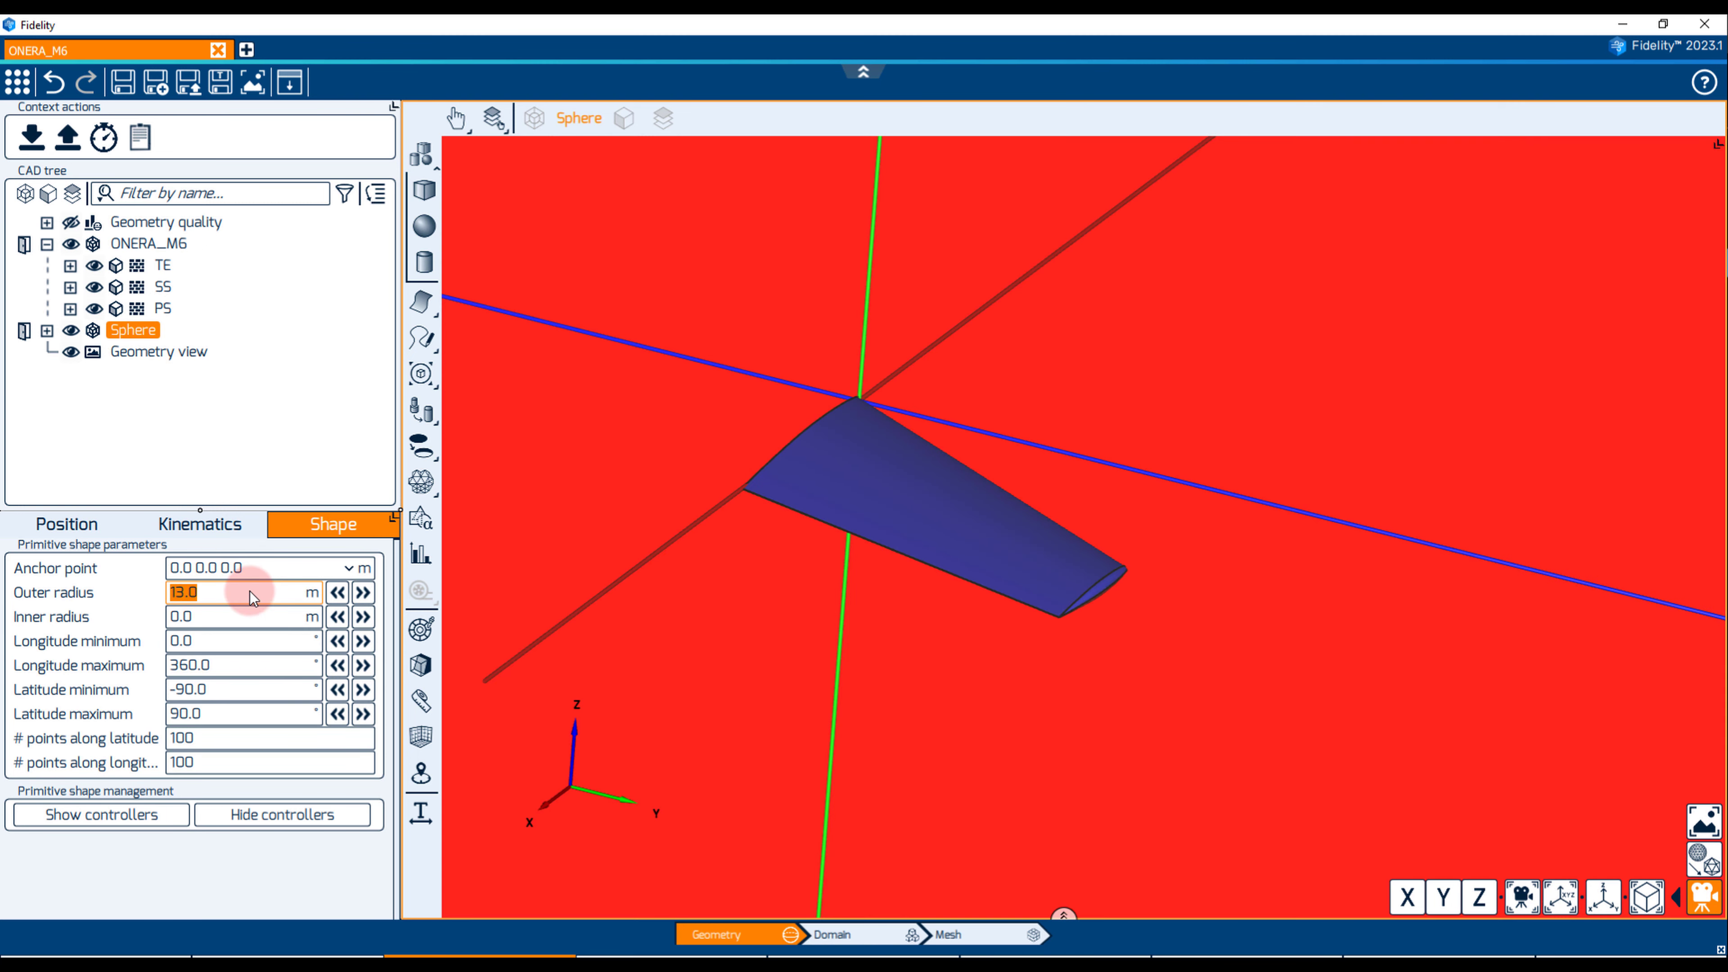
pyautogui.click(227, 708)
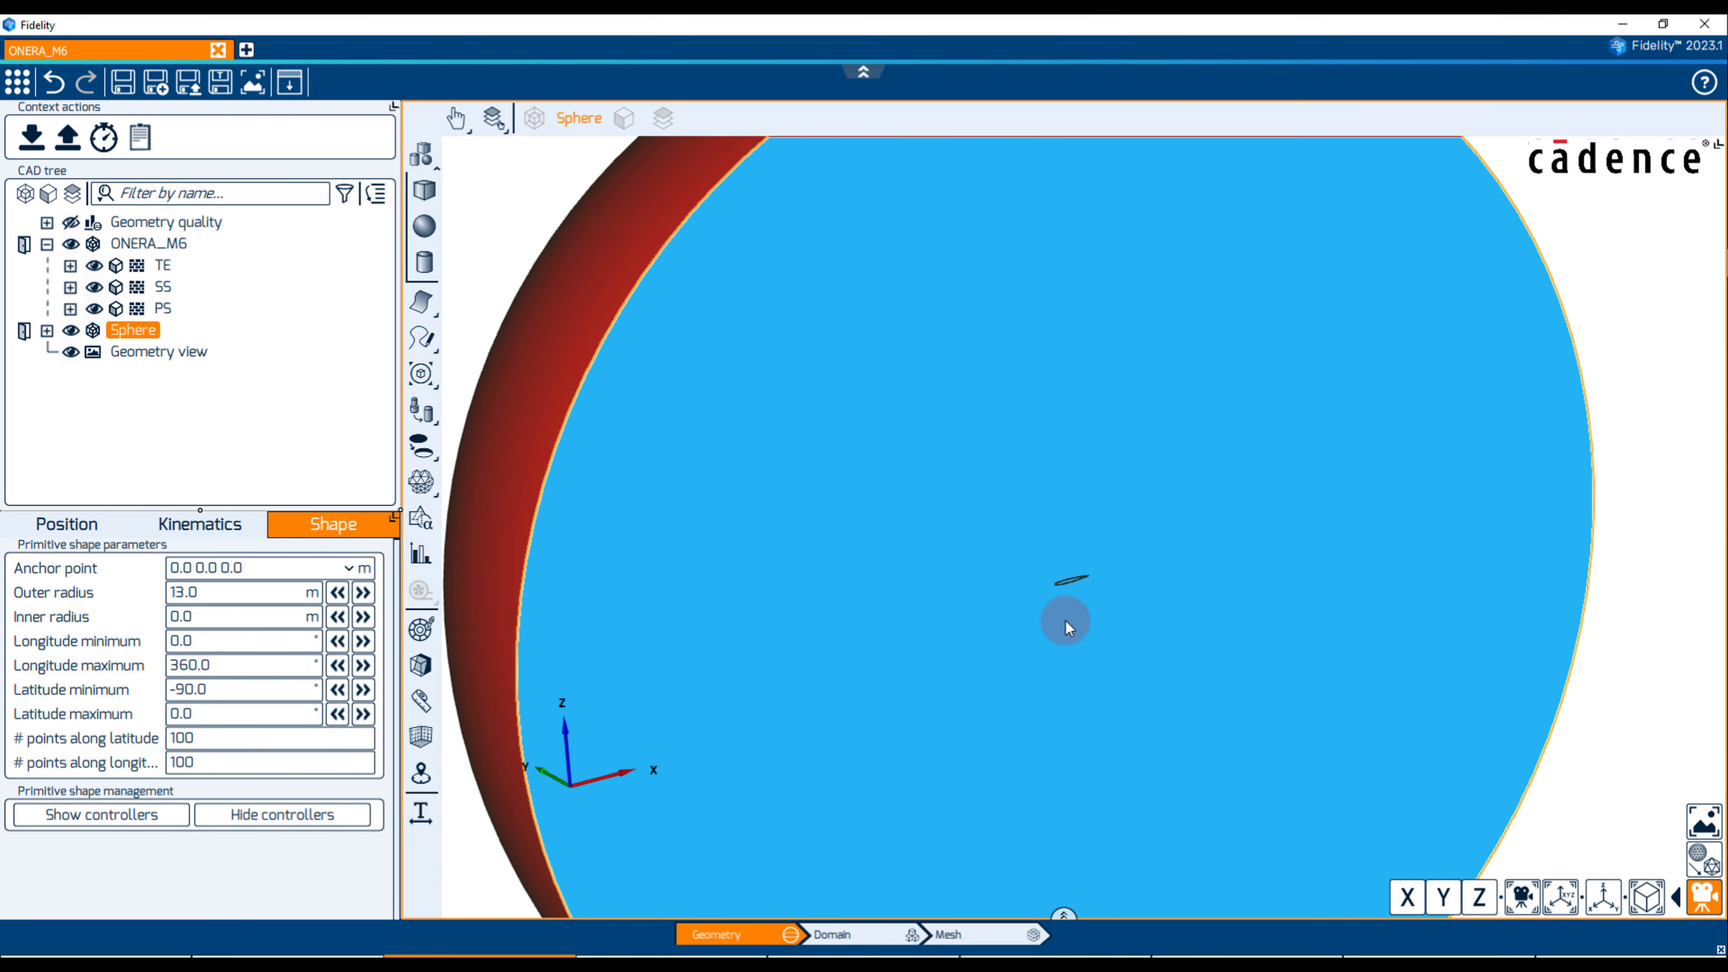
pyautogui.moveTo(1065, 621); pyautogui.dragTo(1010, 726, button='right')
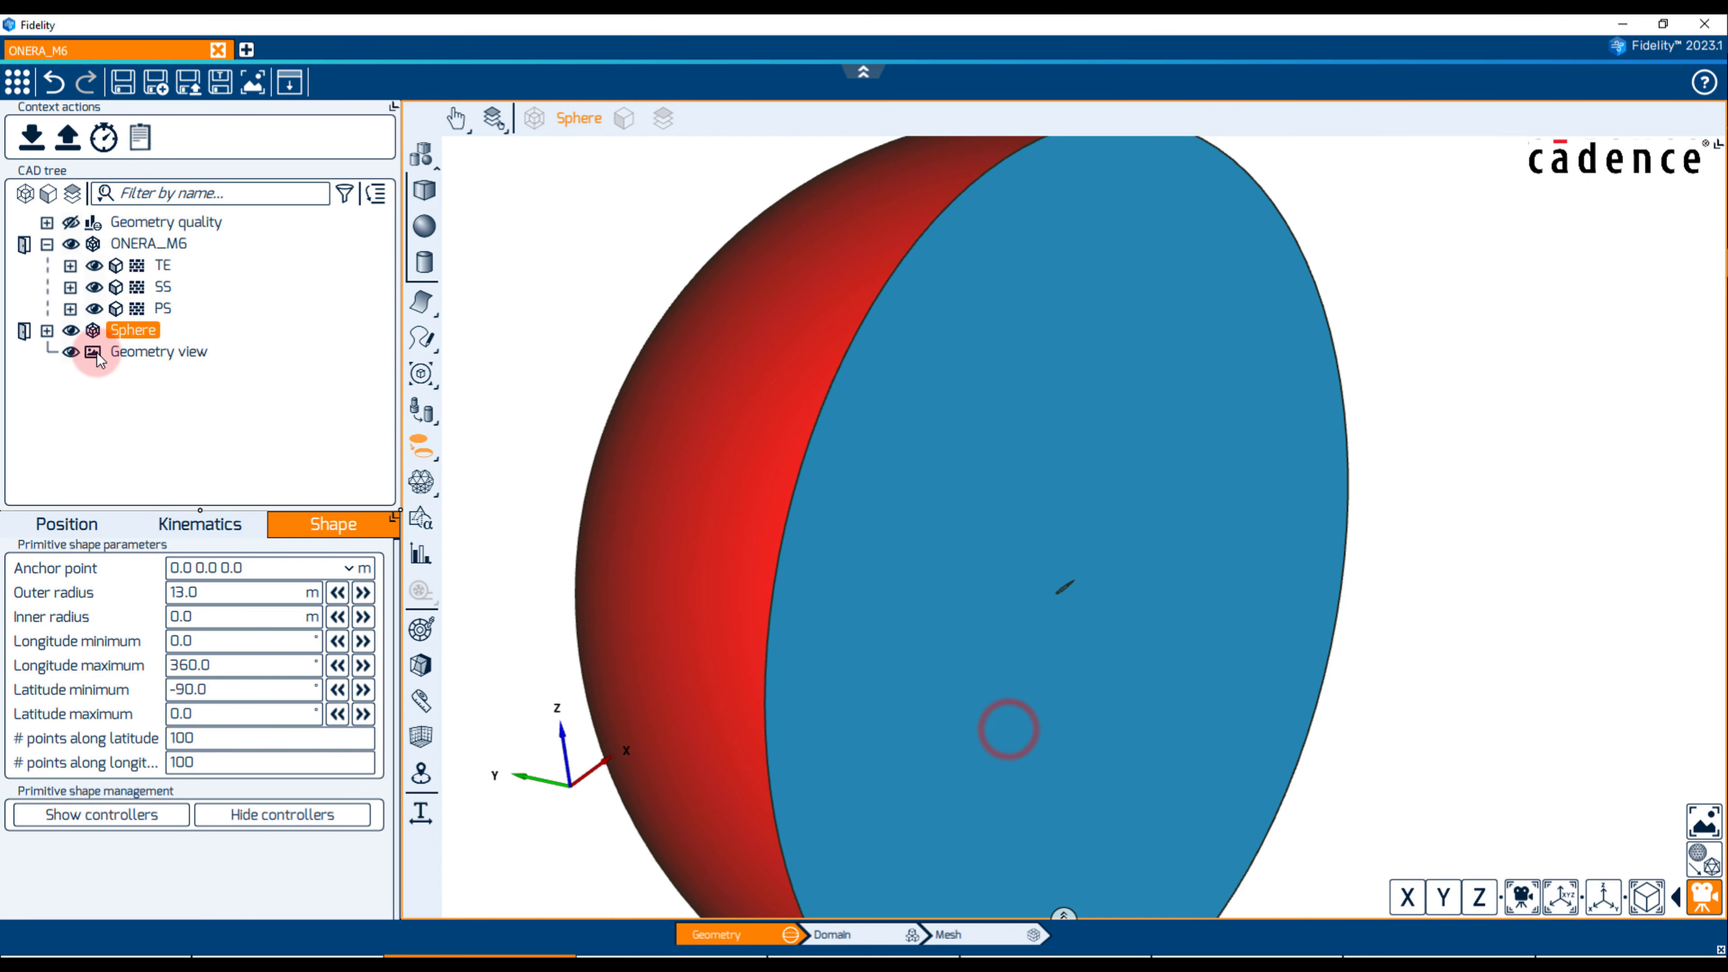
# Rename the sphere's External skin as EXT and its Maximum latitude face as MIR
pyautogui.click(46, 331)
pyautogui.click(175, 351)
pyautogui.click(178, 352)
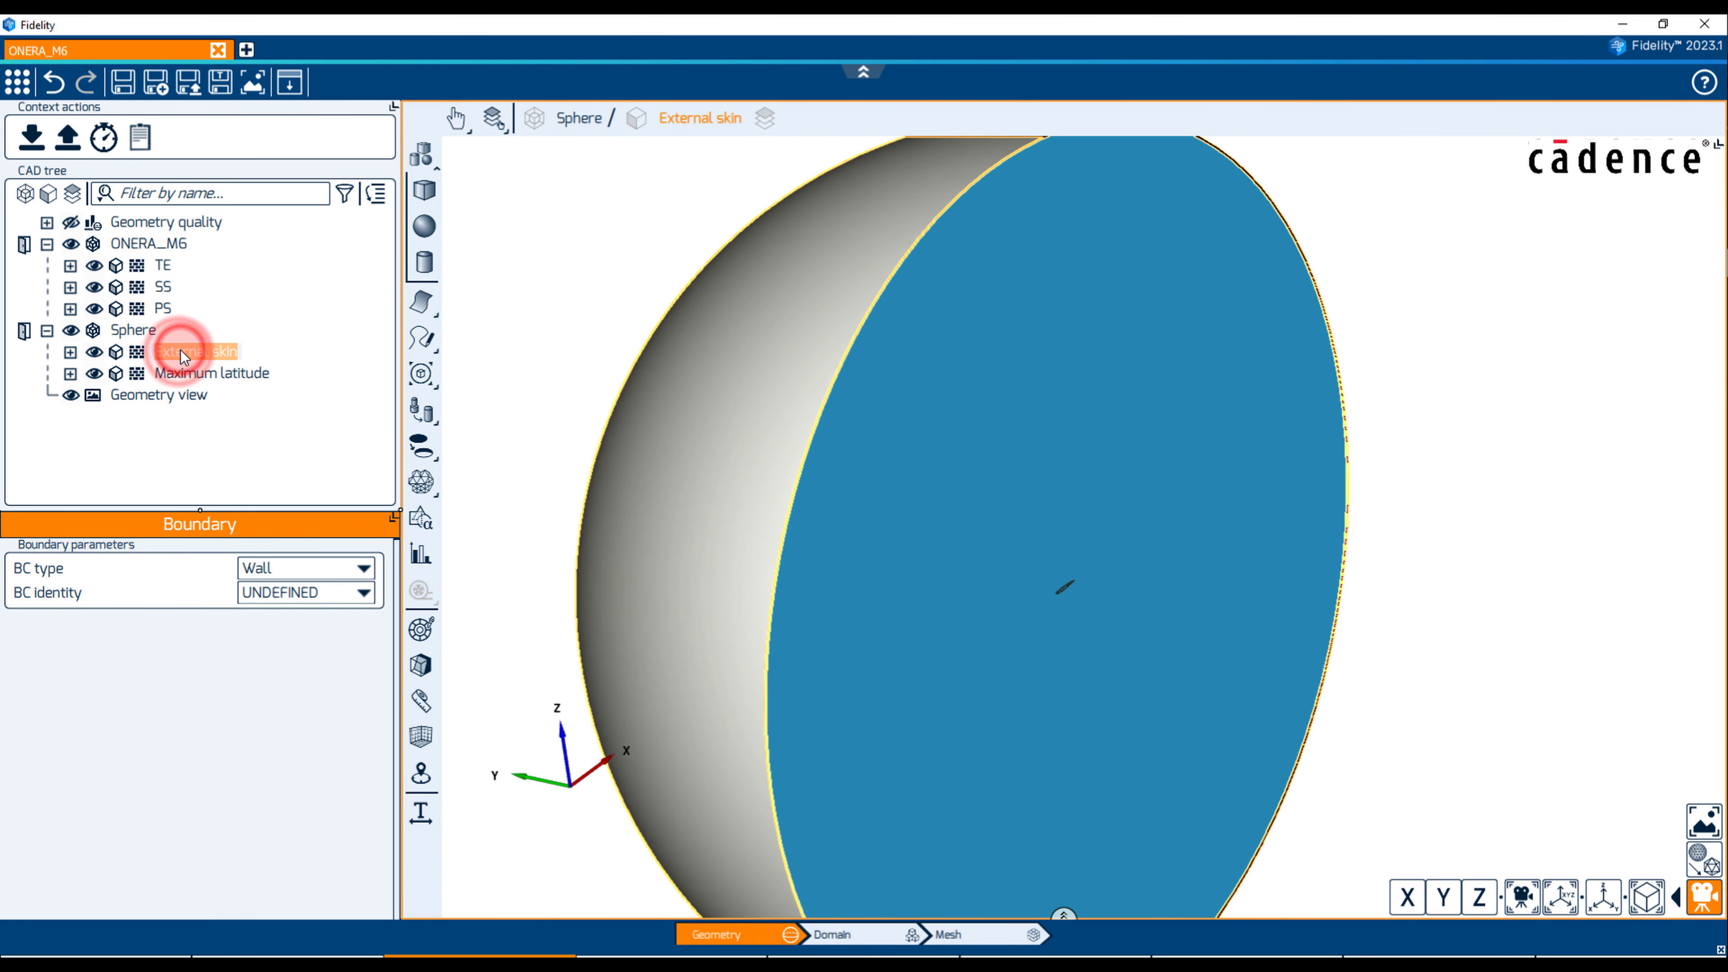
pyautogui.write('EXT')
pyautogui.press('Return')
pyautogui.click(240, 371)
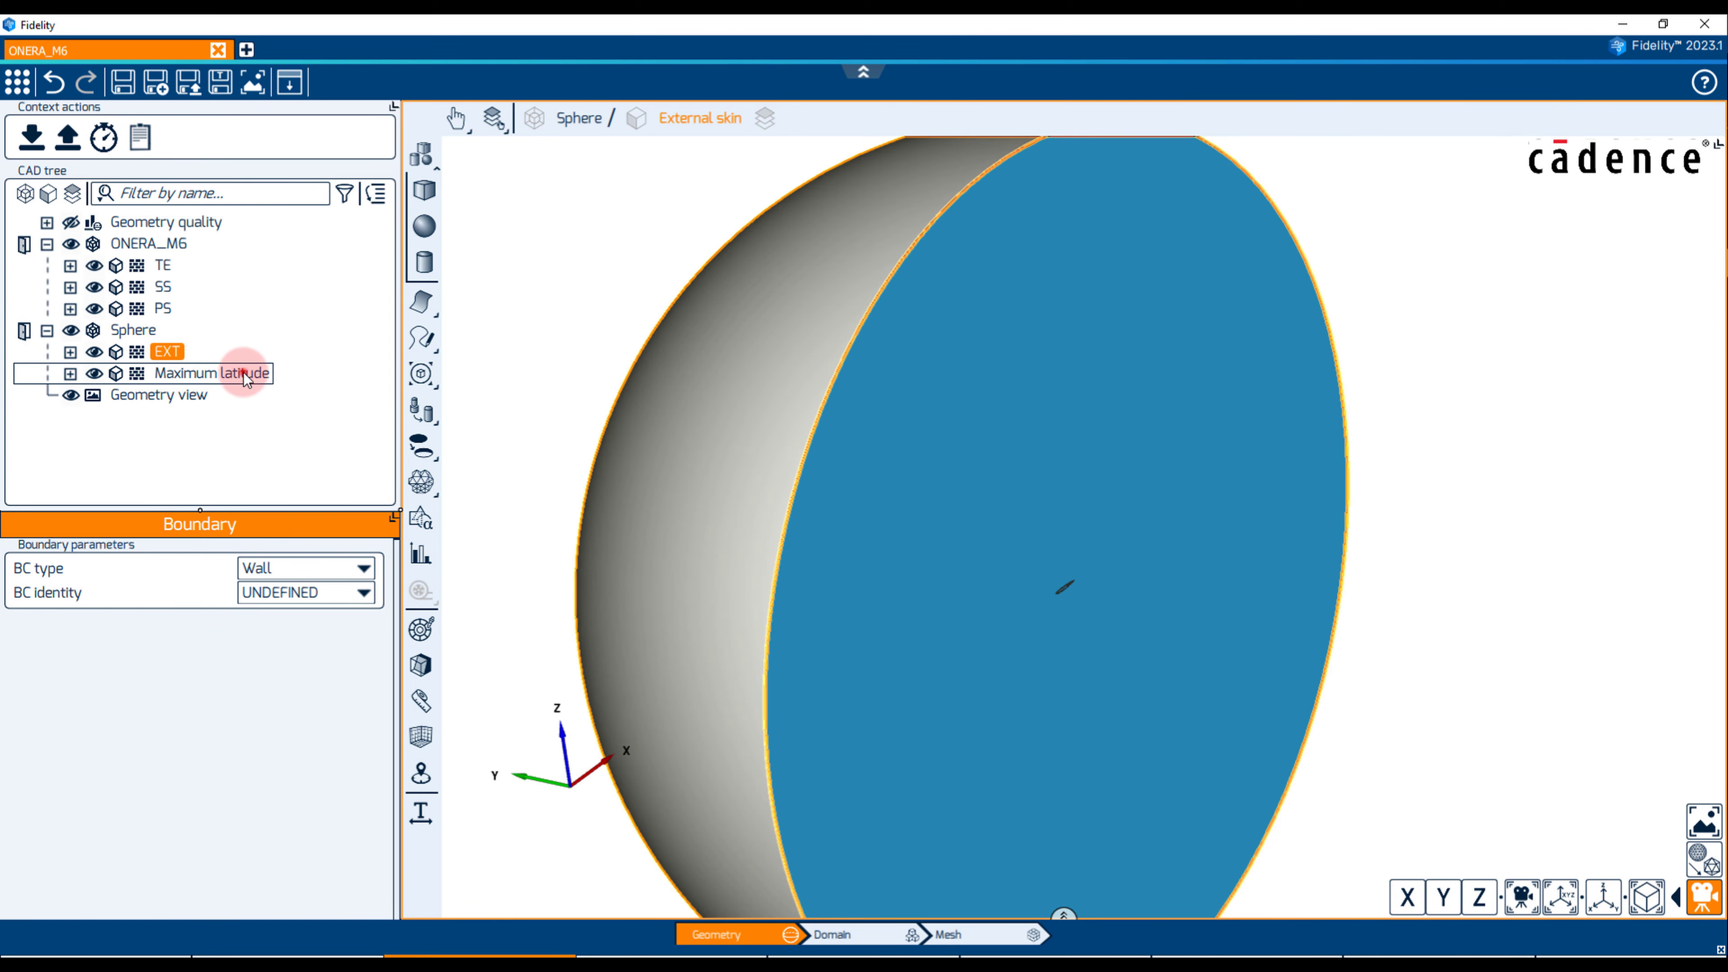
pyautogui.click(251, 379)
pyautogui.write('MIR')
pyautogui.press('Return')
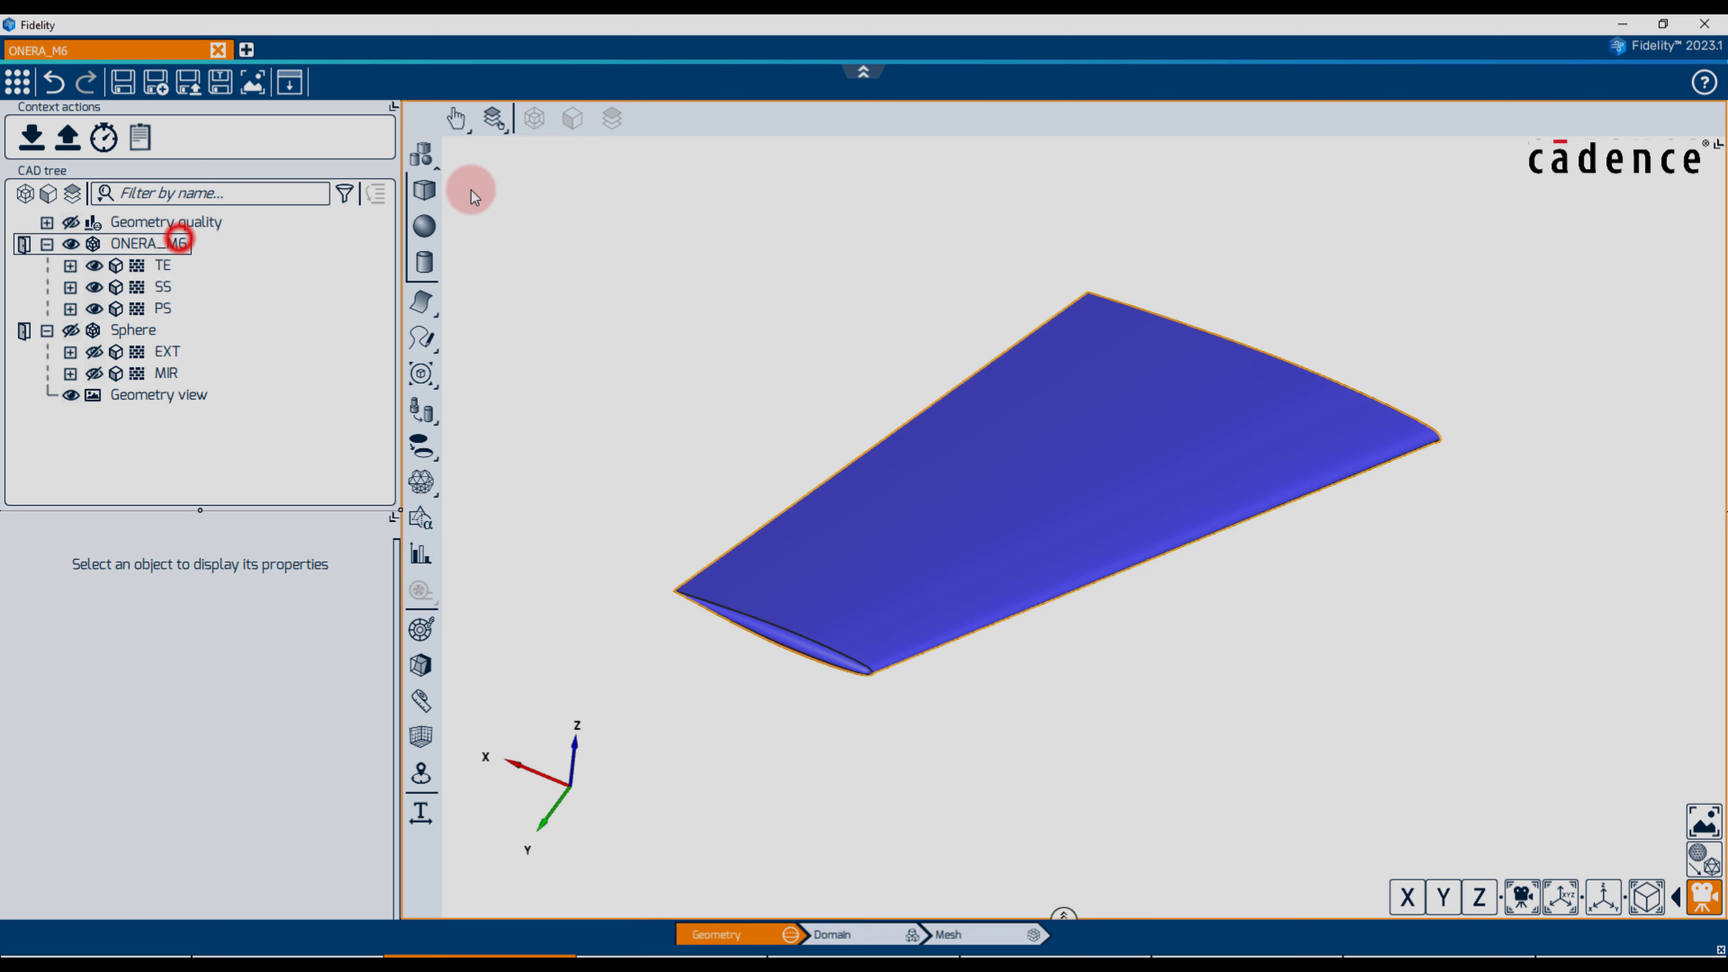
# Create a cube primitive based on ONERA_M6 with anchor point 0.5 0.75 0.0, Length+ 1.0 m and Width+ 0.75 m
pyautogui.click(170, 242)
pyautogui.click(429, 190)
pyautogui.click(211, 567)
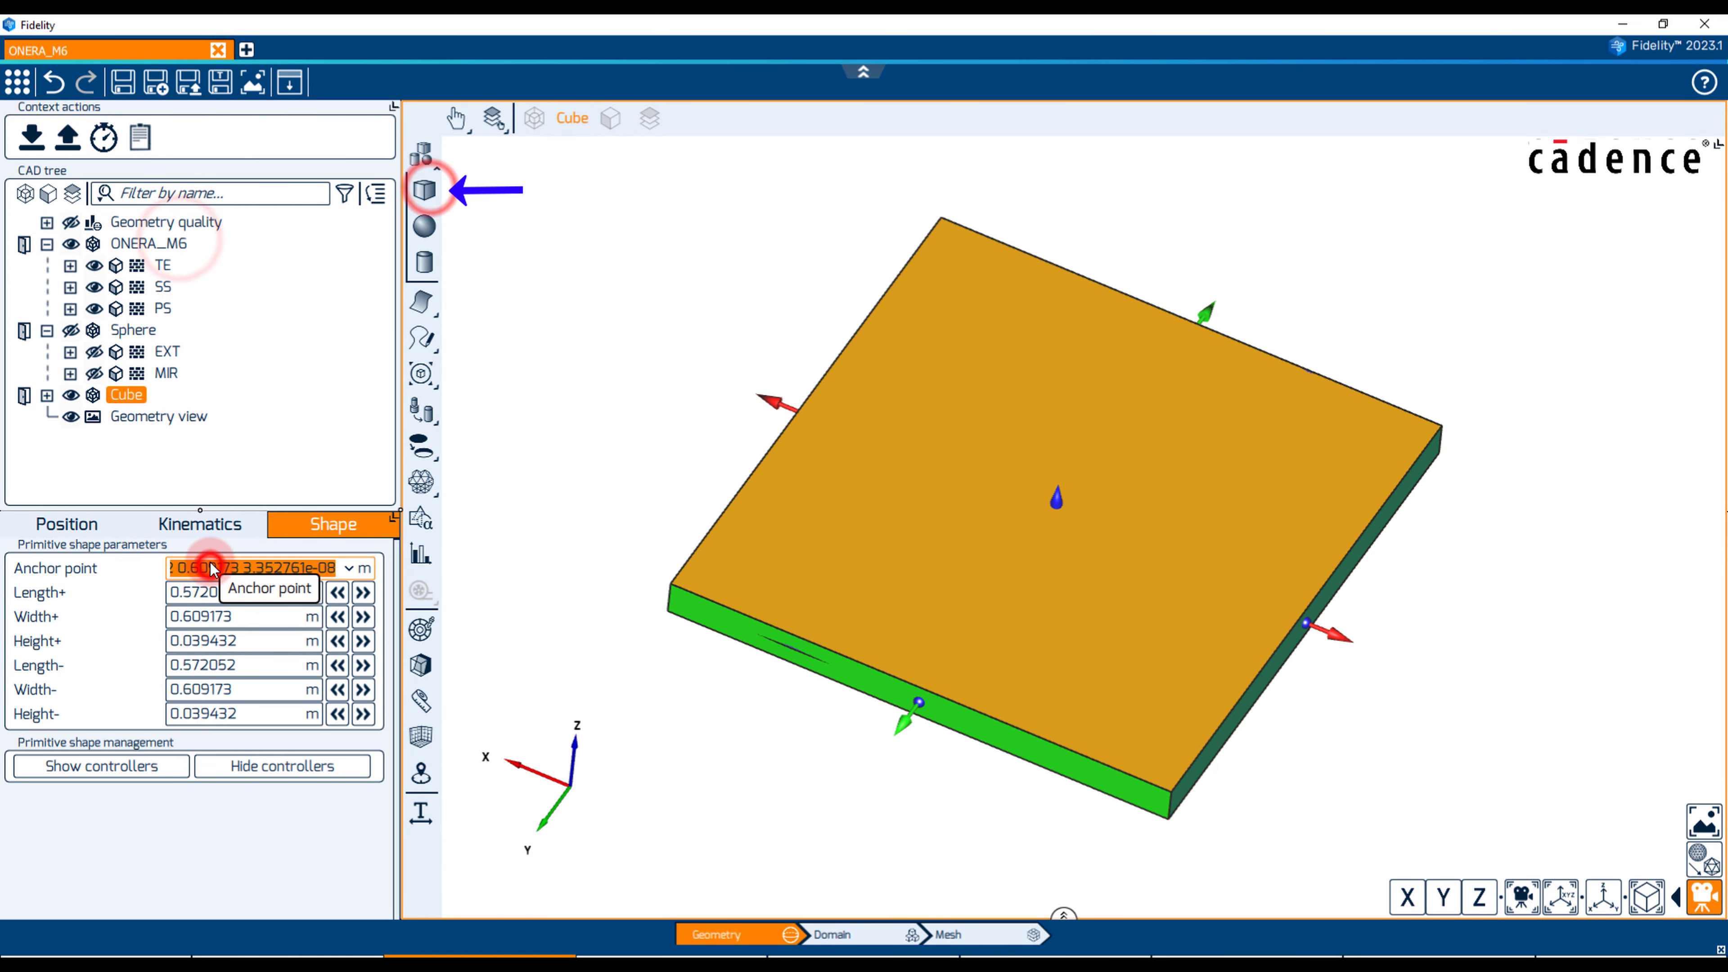
pyautogui.press('Tab')
pyautogui.write('1.0')
pyautogui.press('Tab')
pyautogui.write('0.75')
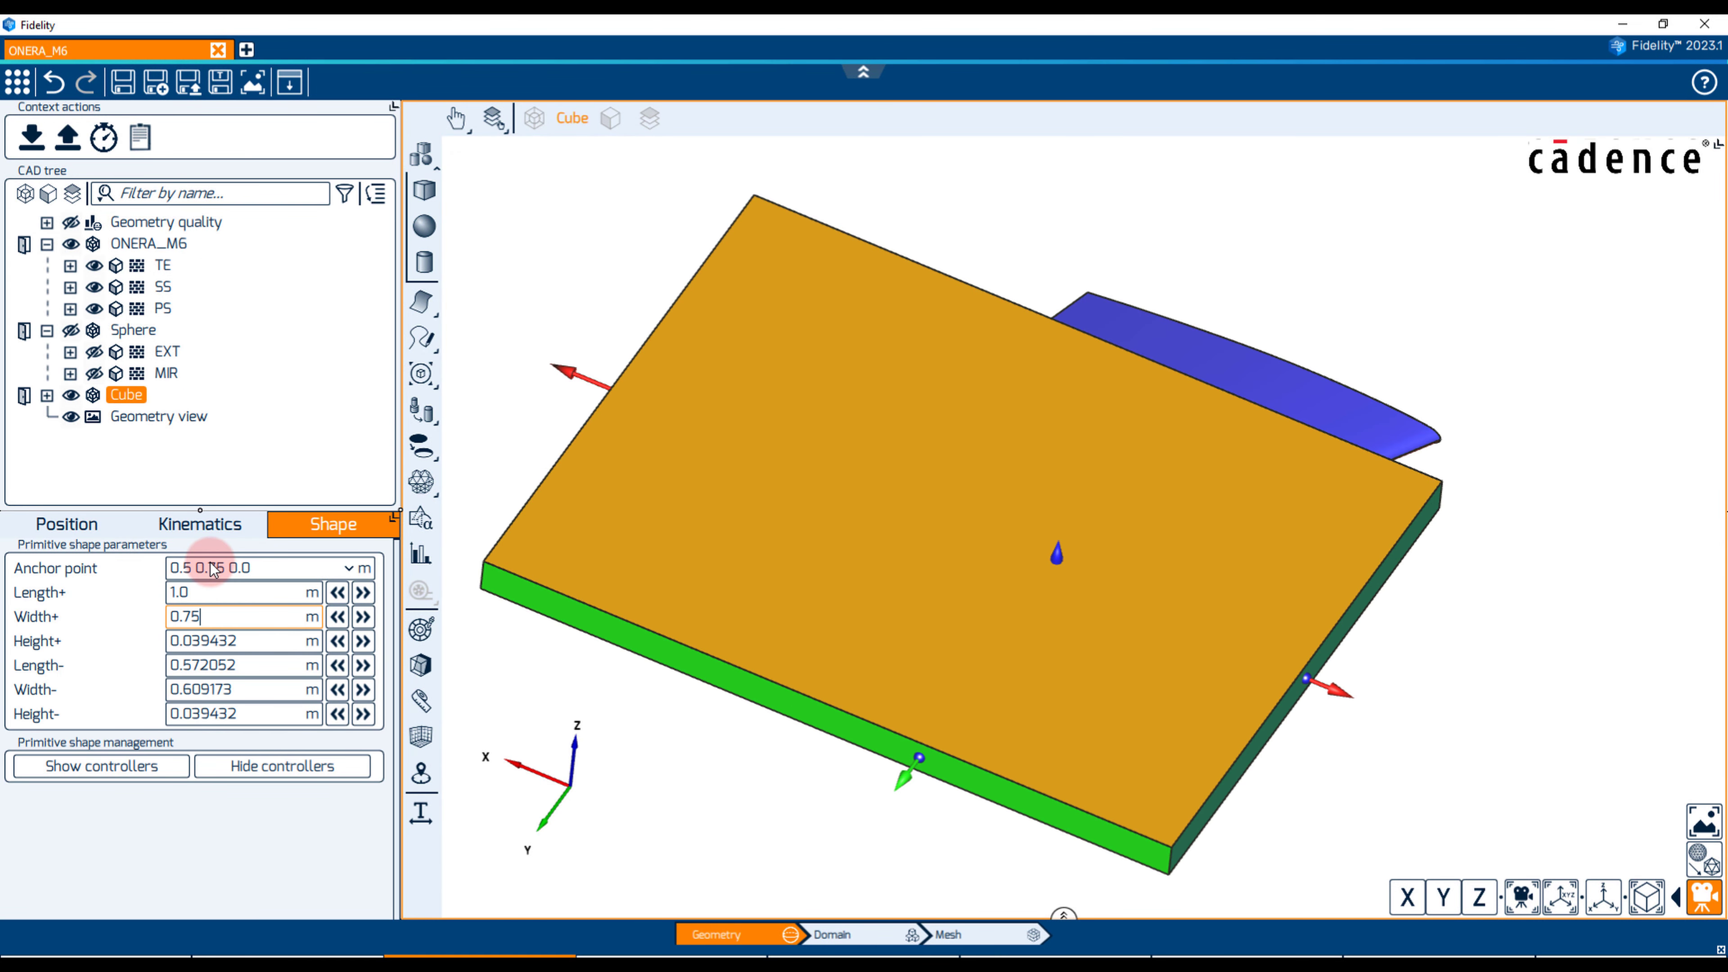
# Set the cube's Height+ to 0.2, Length- to 1.0, Width- to 0.75 and Height- to 0.2 m, and hide its controllers
pyautogui.press('Tab')
pyautogui.write('0.2')
pyautogui.press('Tab')
pyautogui.write('0')
pyautogui.press('Tab')
pyautogui.write('0.75')
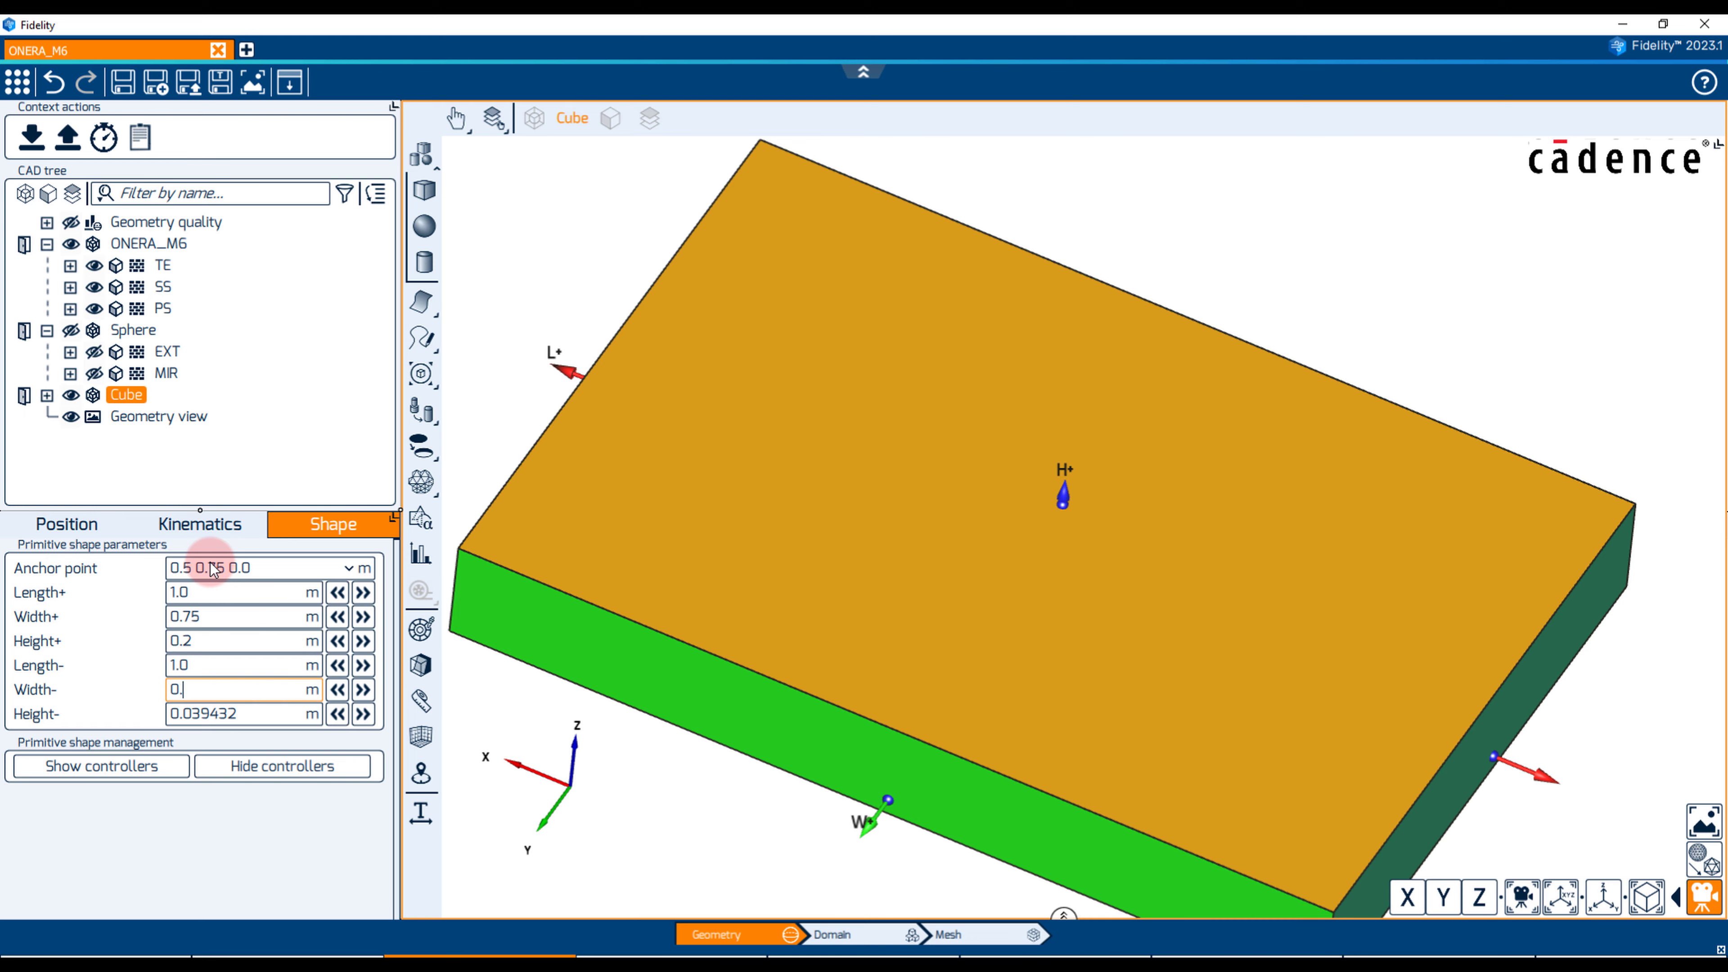
pyautogui.press('Tab')
pyautogui.write('0.2')
pyautogui.press('Return')
pyautogui.scroll(-5, 1218, 661)
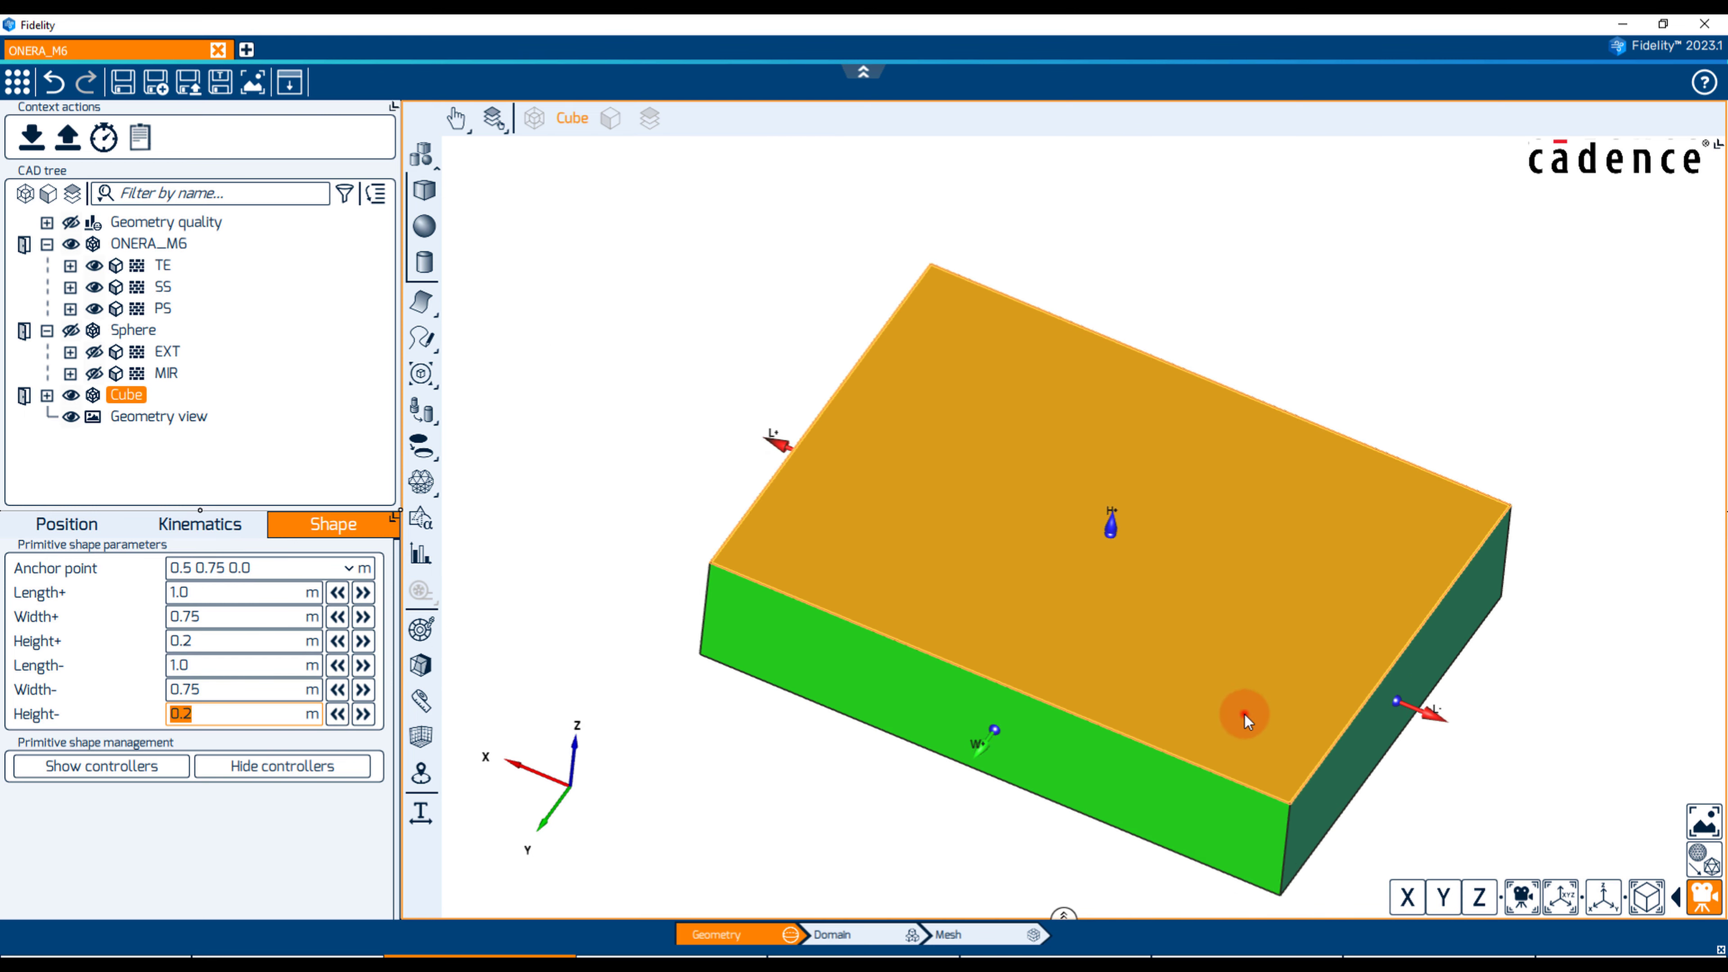
pyautogui.click(342, 766)
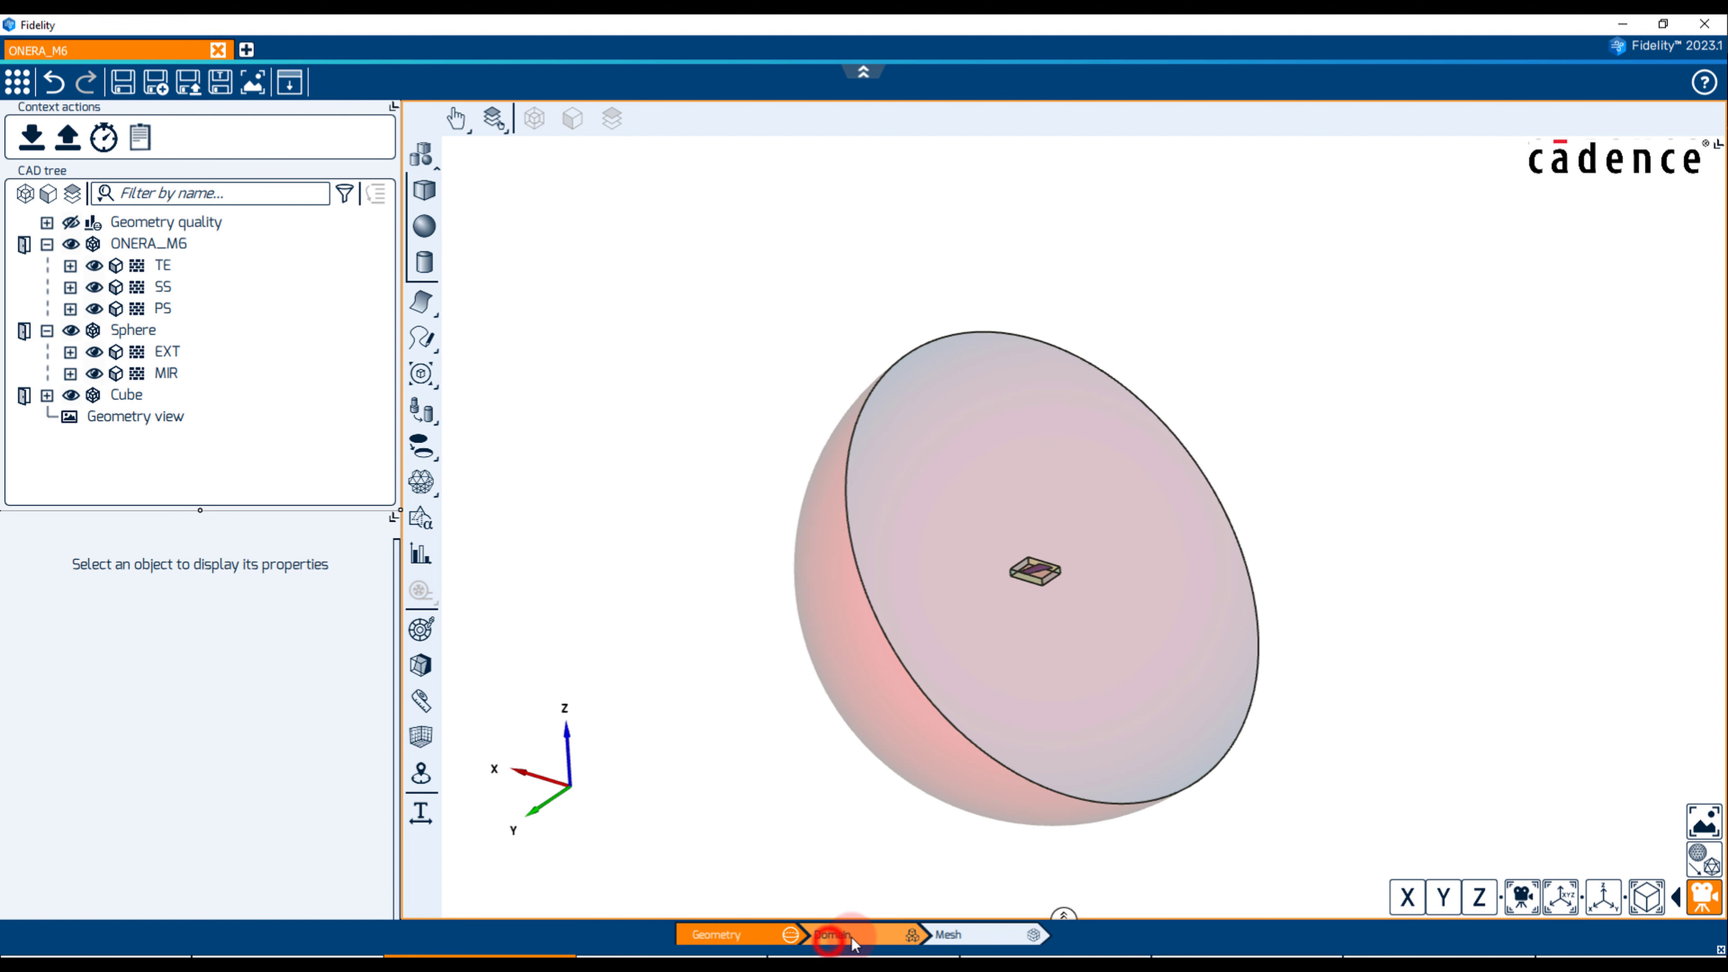
# Switch to the Domain stage and create a new empty domain
pyautogui.click(831, 938)
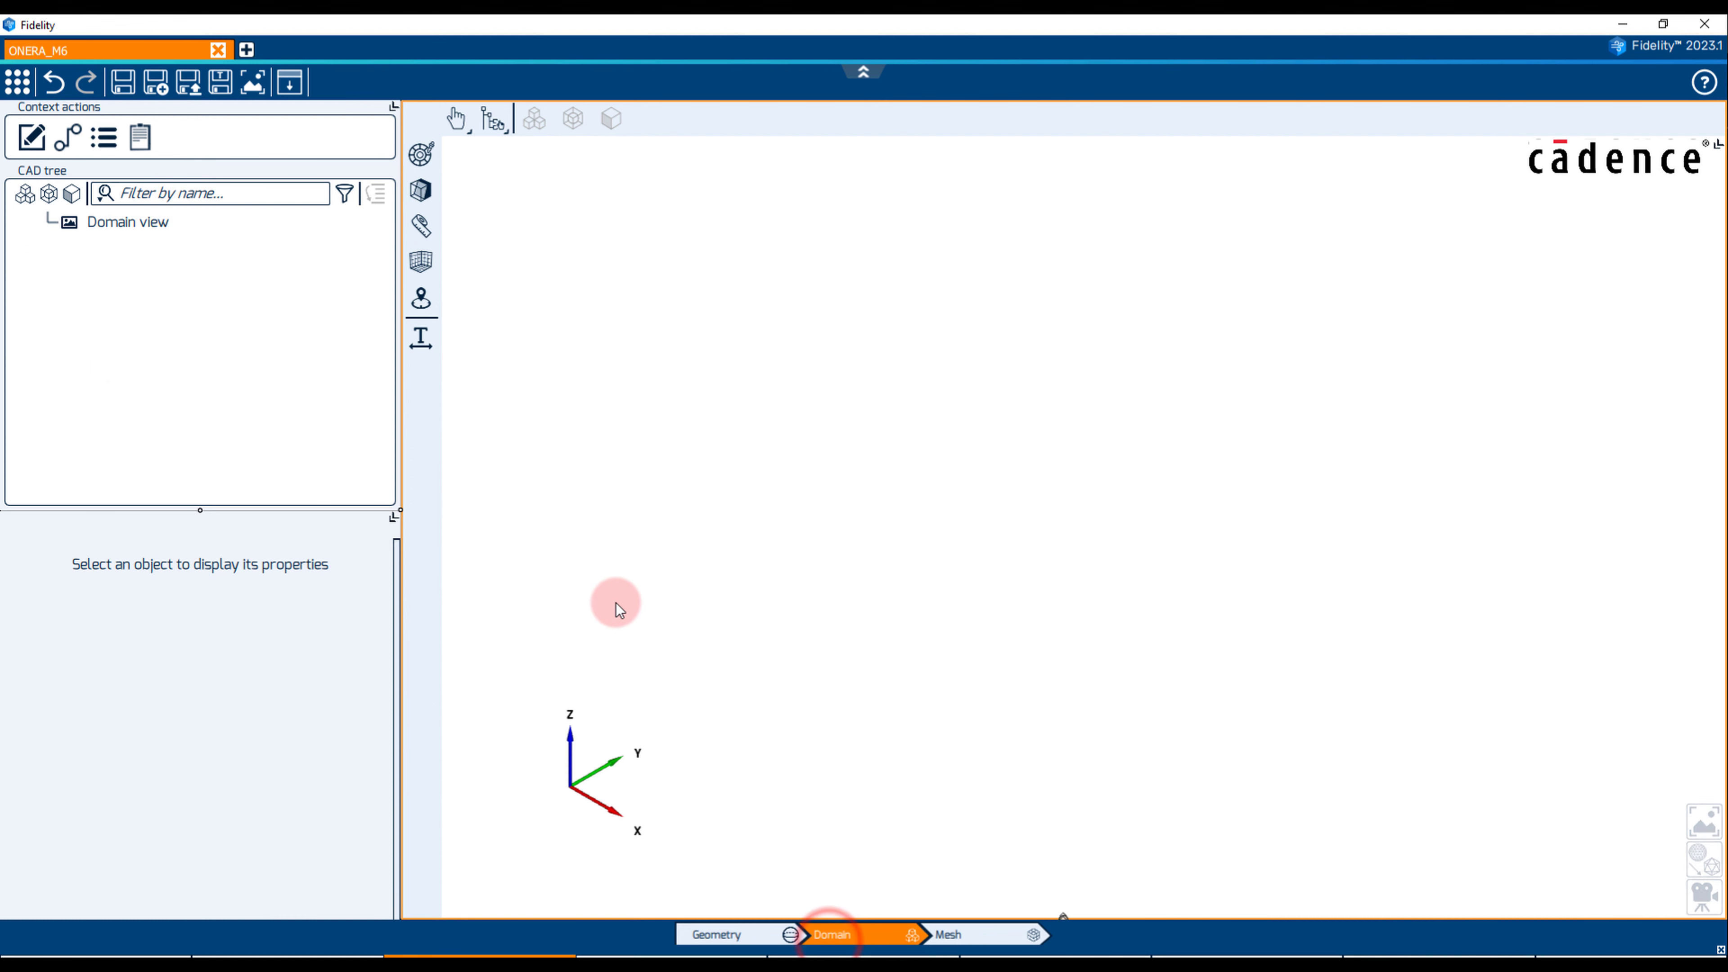
pyautogui.click(31, 139)
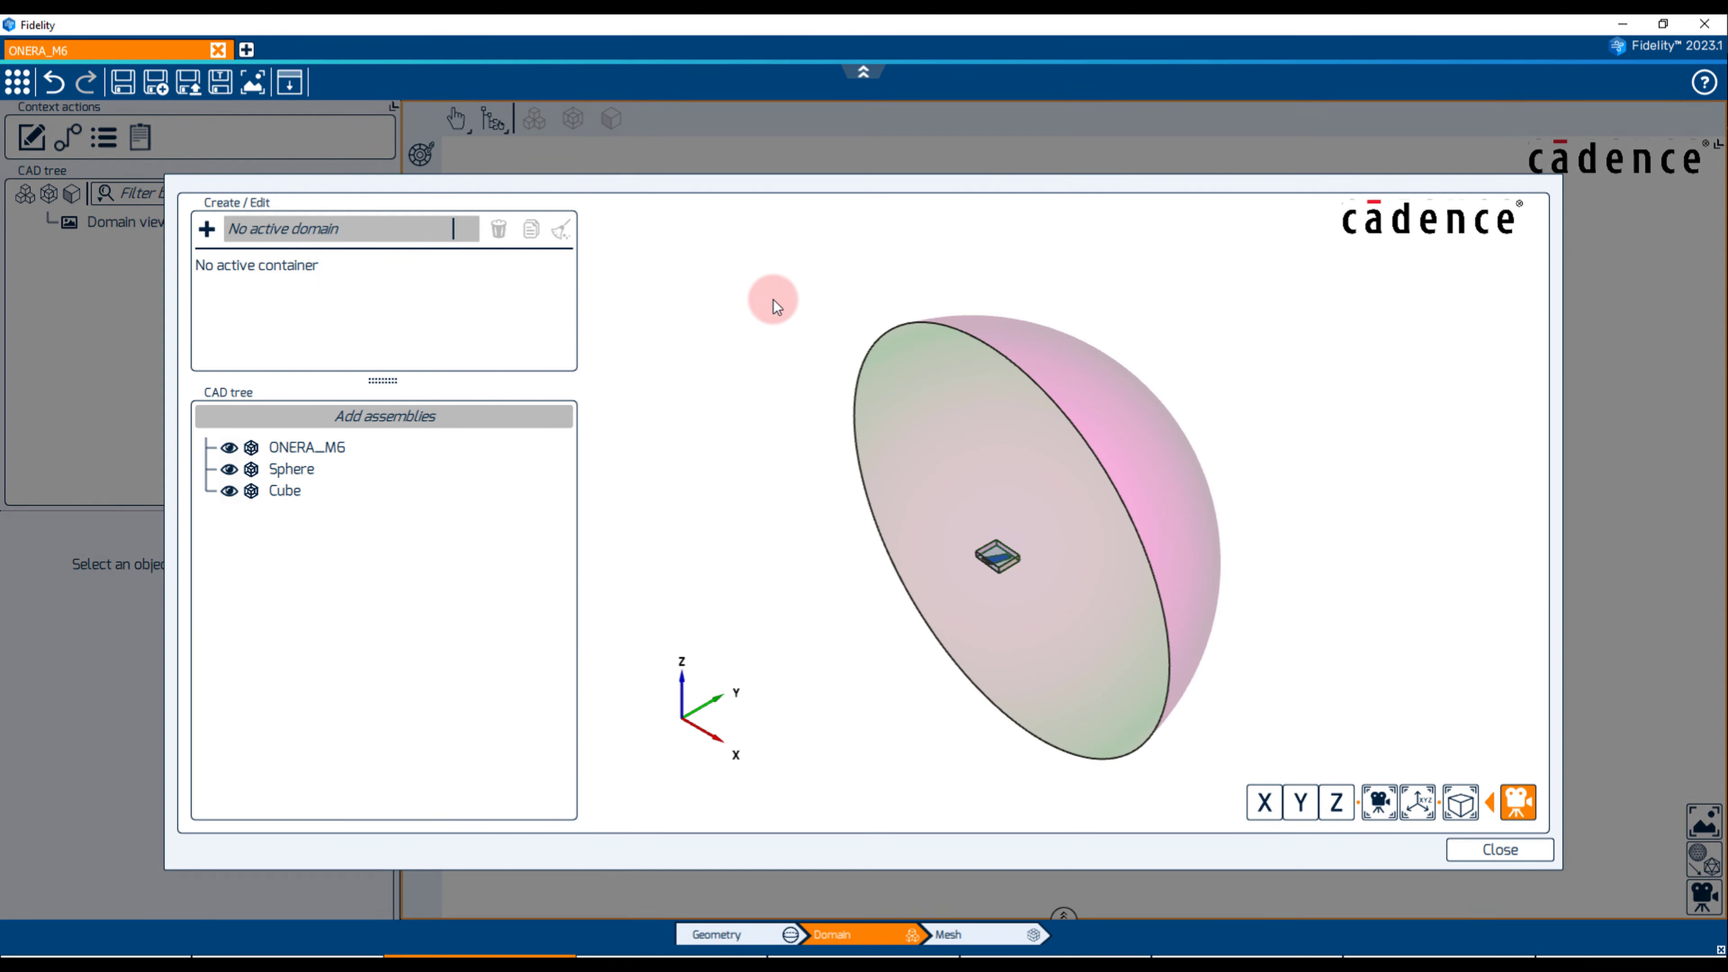
pyautogui.click(206, 229)
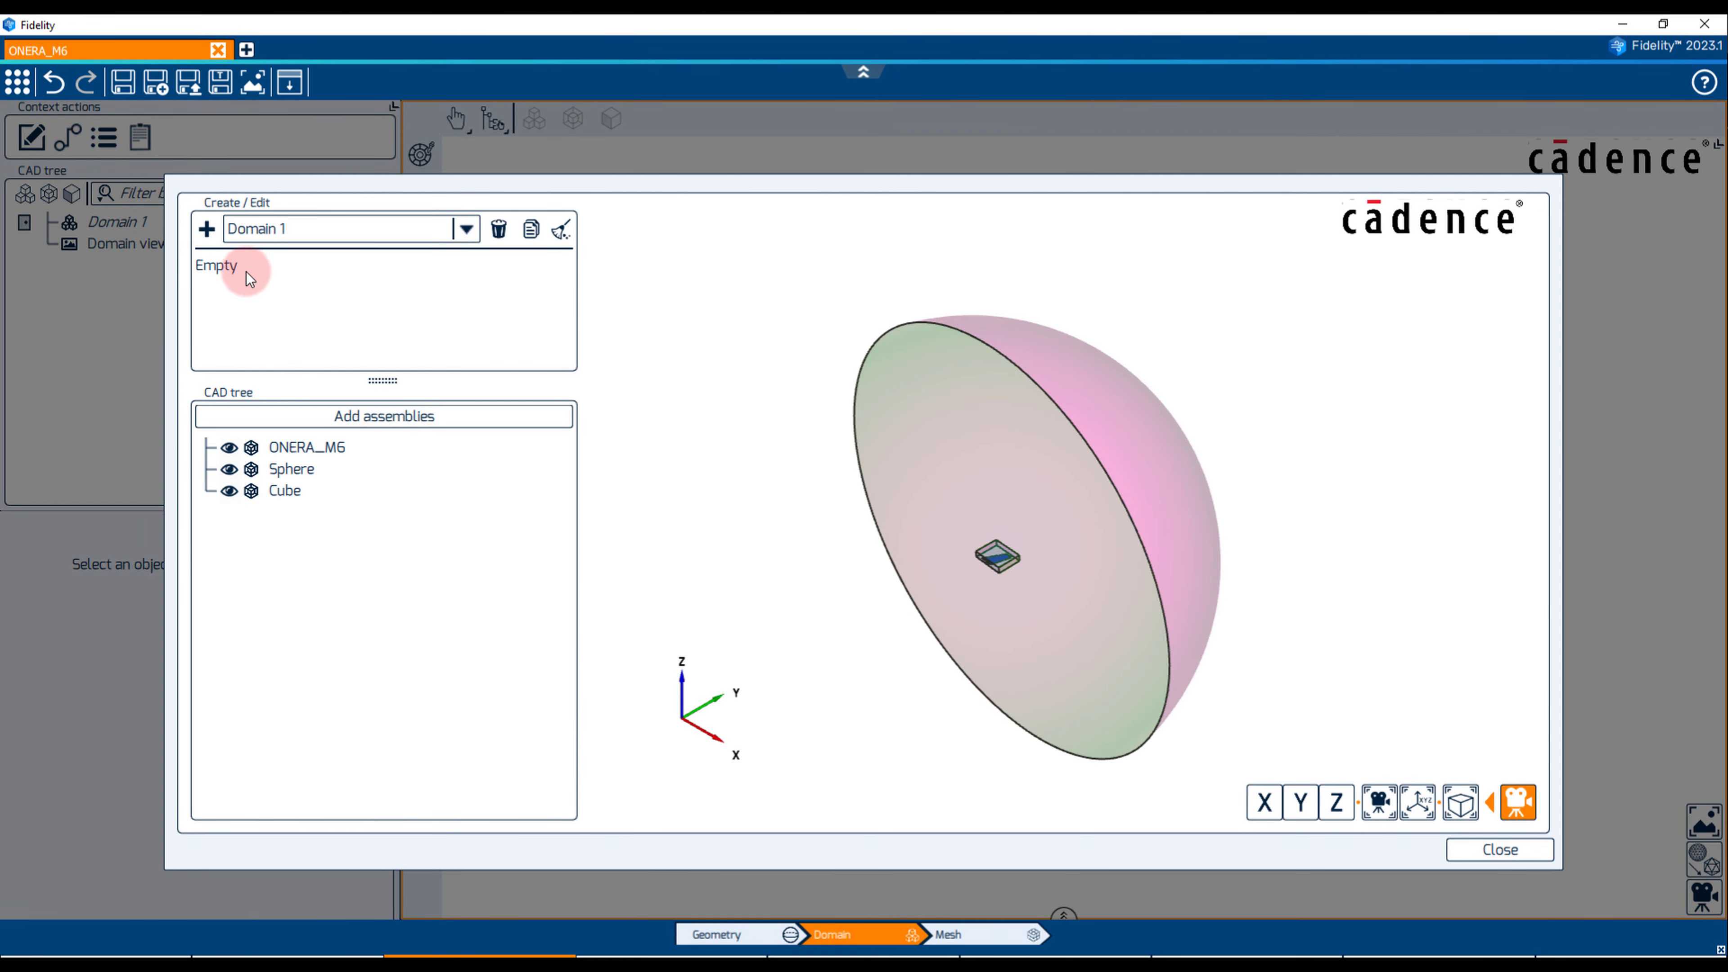
# Add the Sphere and ONERA_M6 assemblies to the domain, close the editor, and expand the domain's contents in the tree
pyautogui.click(291, 469)
pyautogui.click(254, 417)
pyautogui.click(306, 447)
pyautogui.click(338, 417)
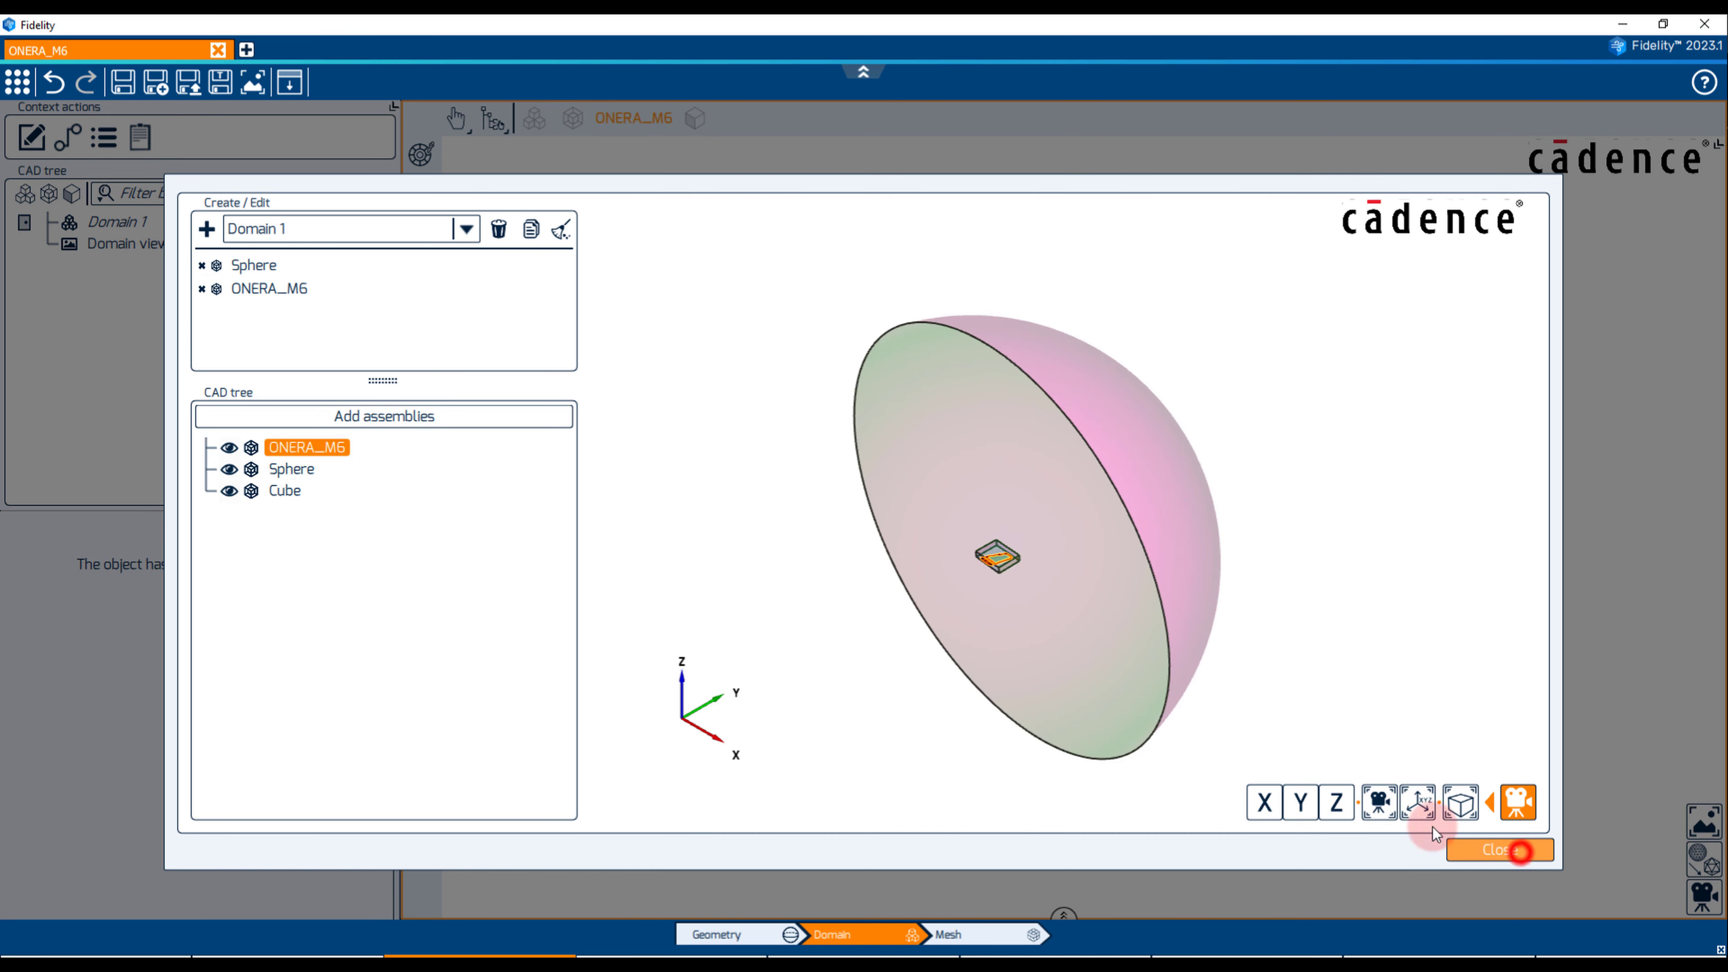
pyautogui.click(1521, 851)
pyautogui.click(68, 243)
pyautogui.click(46, 223)
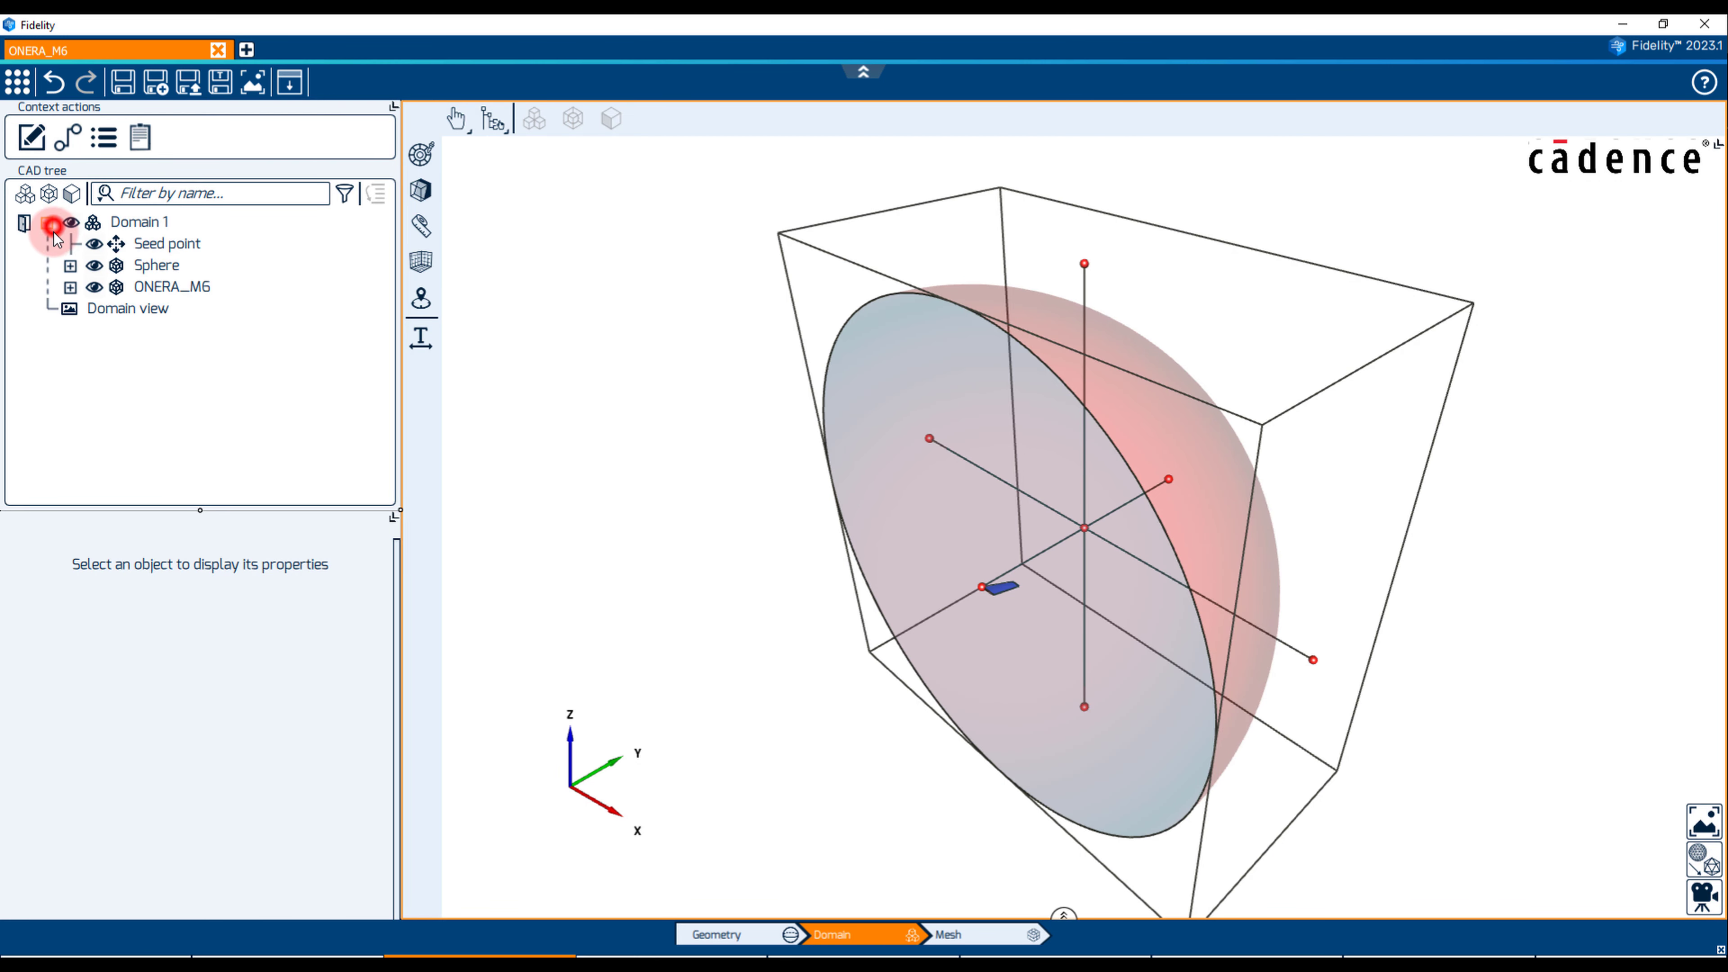
# Set the Sphere's boundary conditions to Far field for EXT and Mirror for MIR
pyautogui.click(70, 265)
pyautogui.click(184, 287)
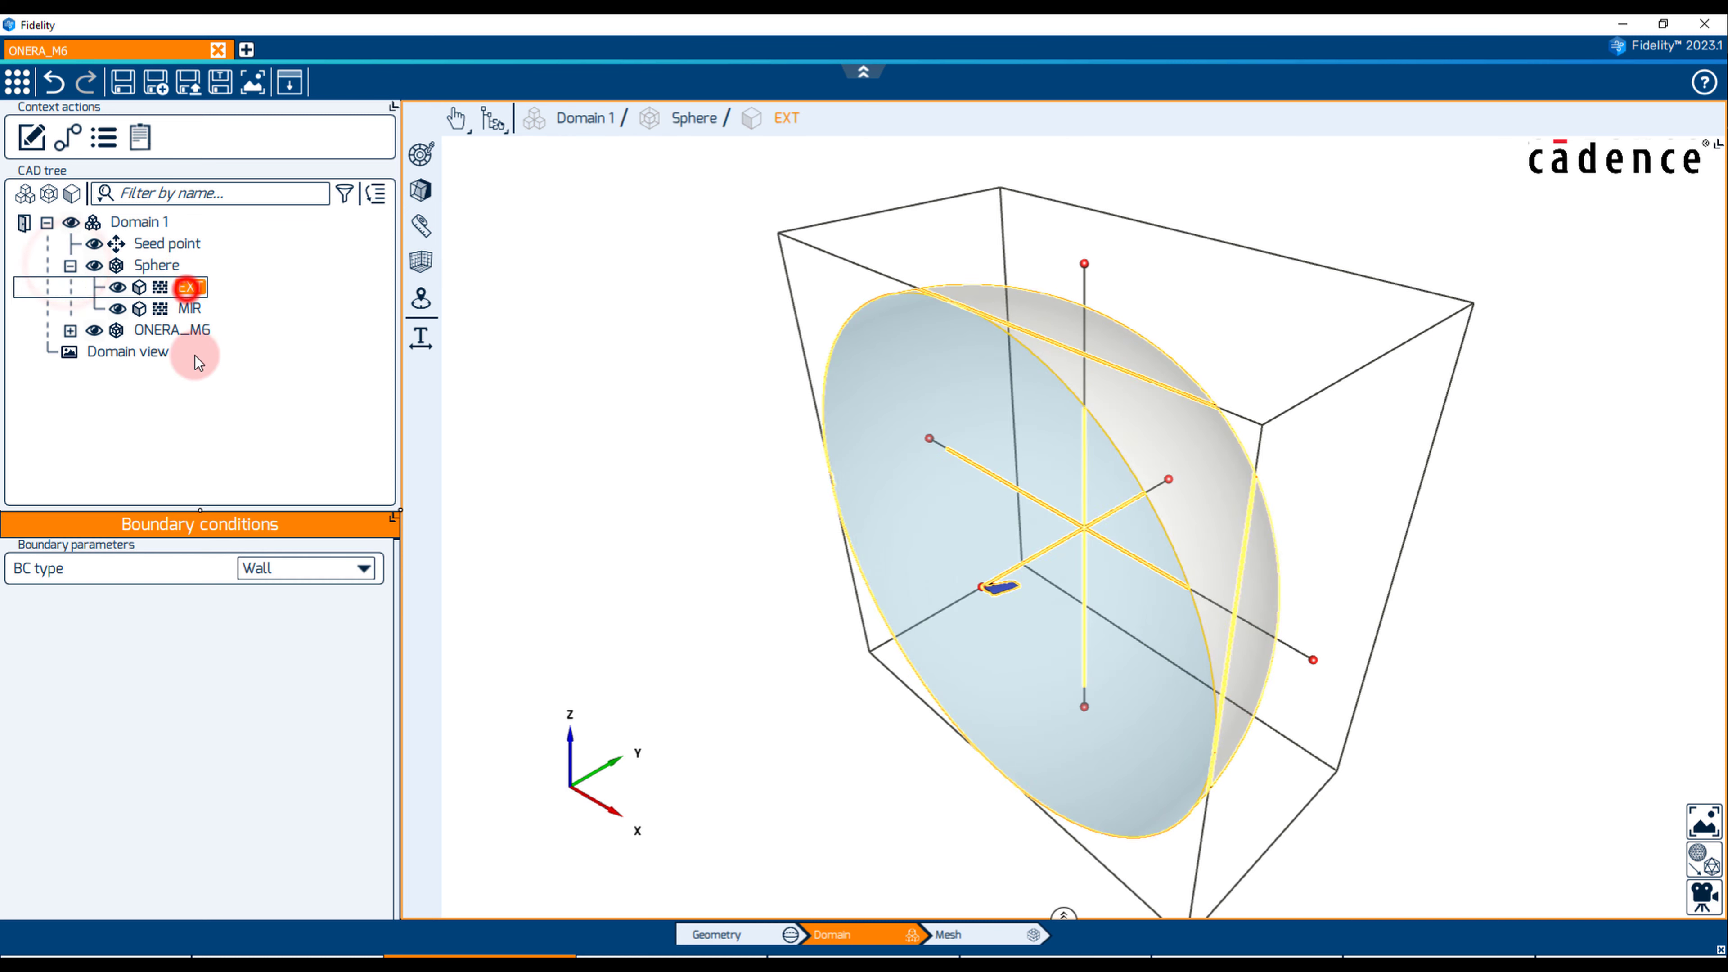
pyautogui.click(276, 568)
pyautogui.click(275, 662)
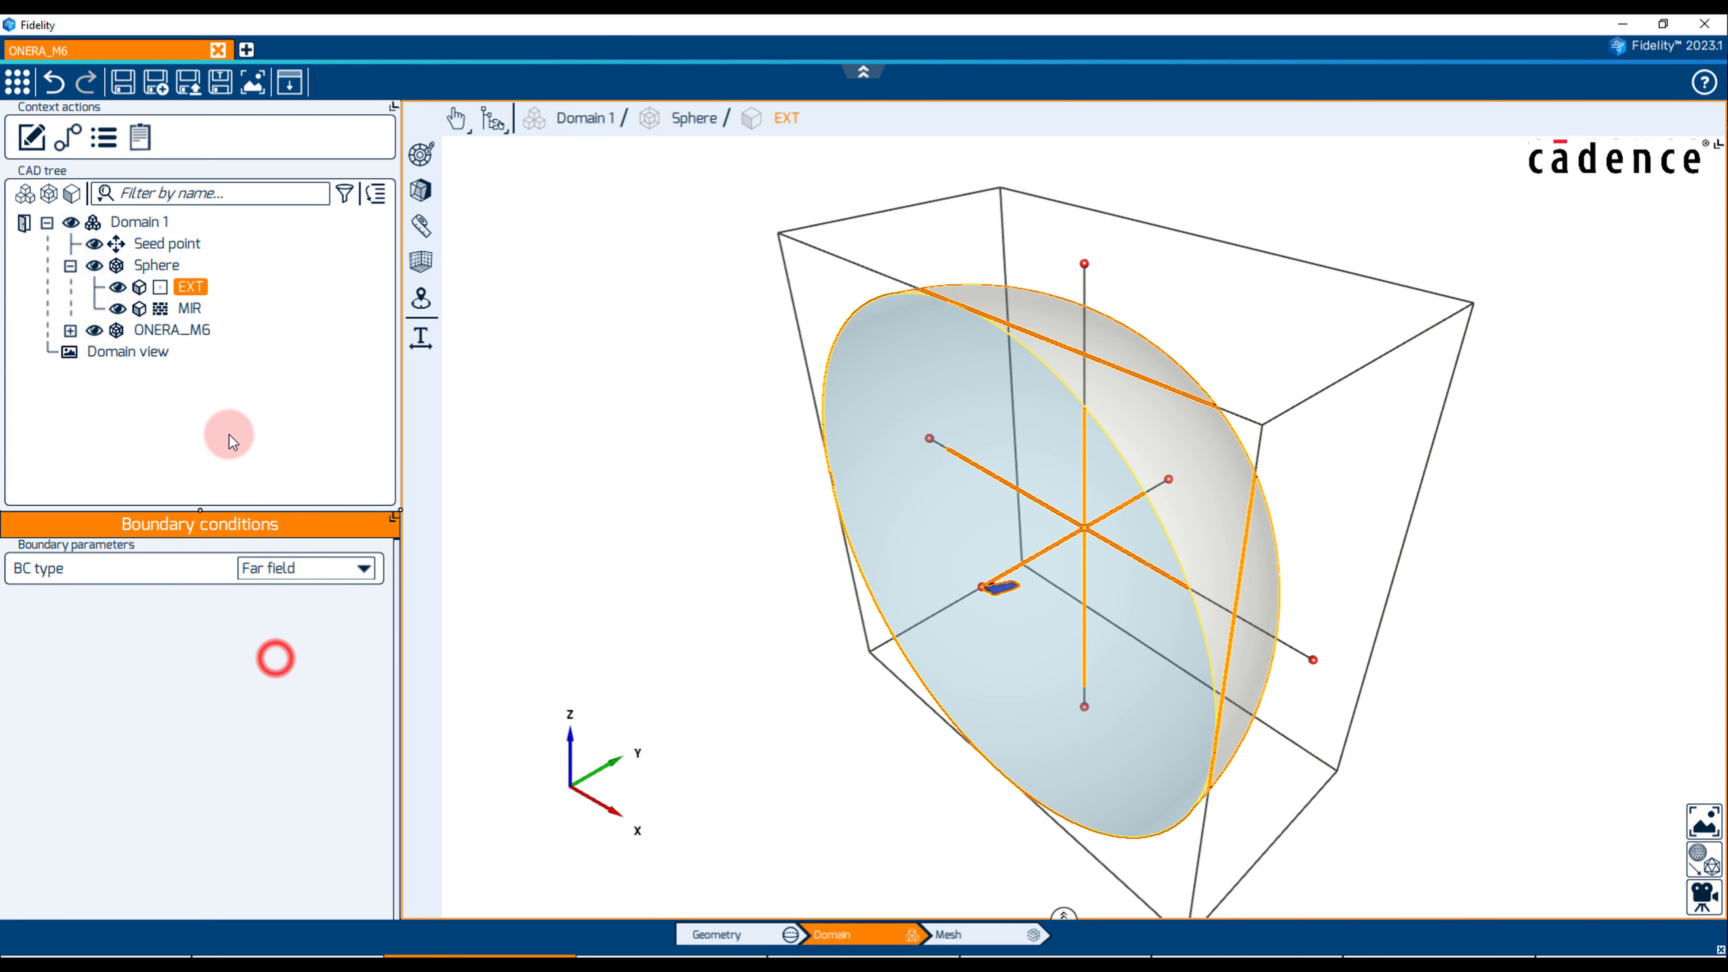
pyautogui.click(189, 308)
pyautogui.click(267, 569)
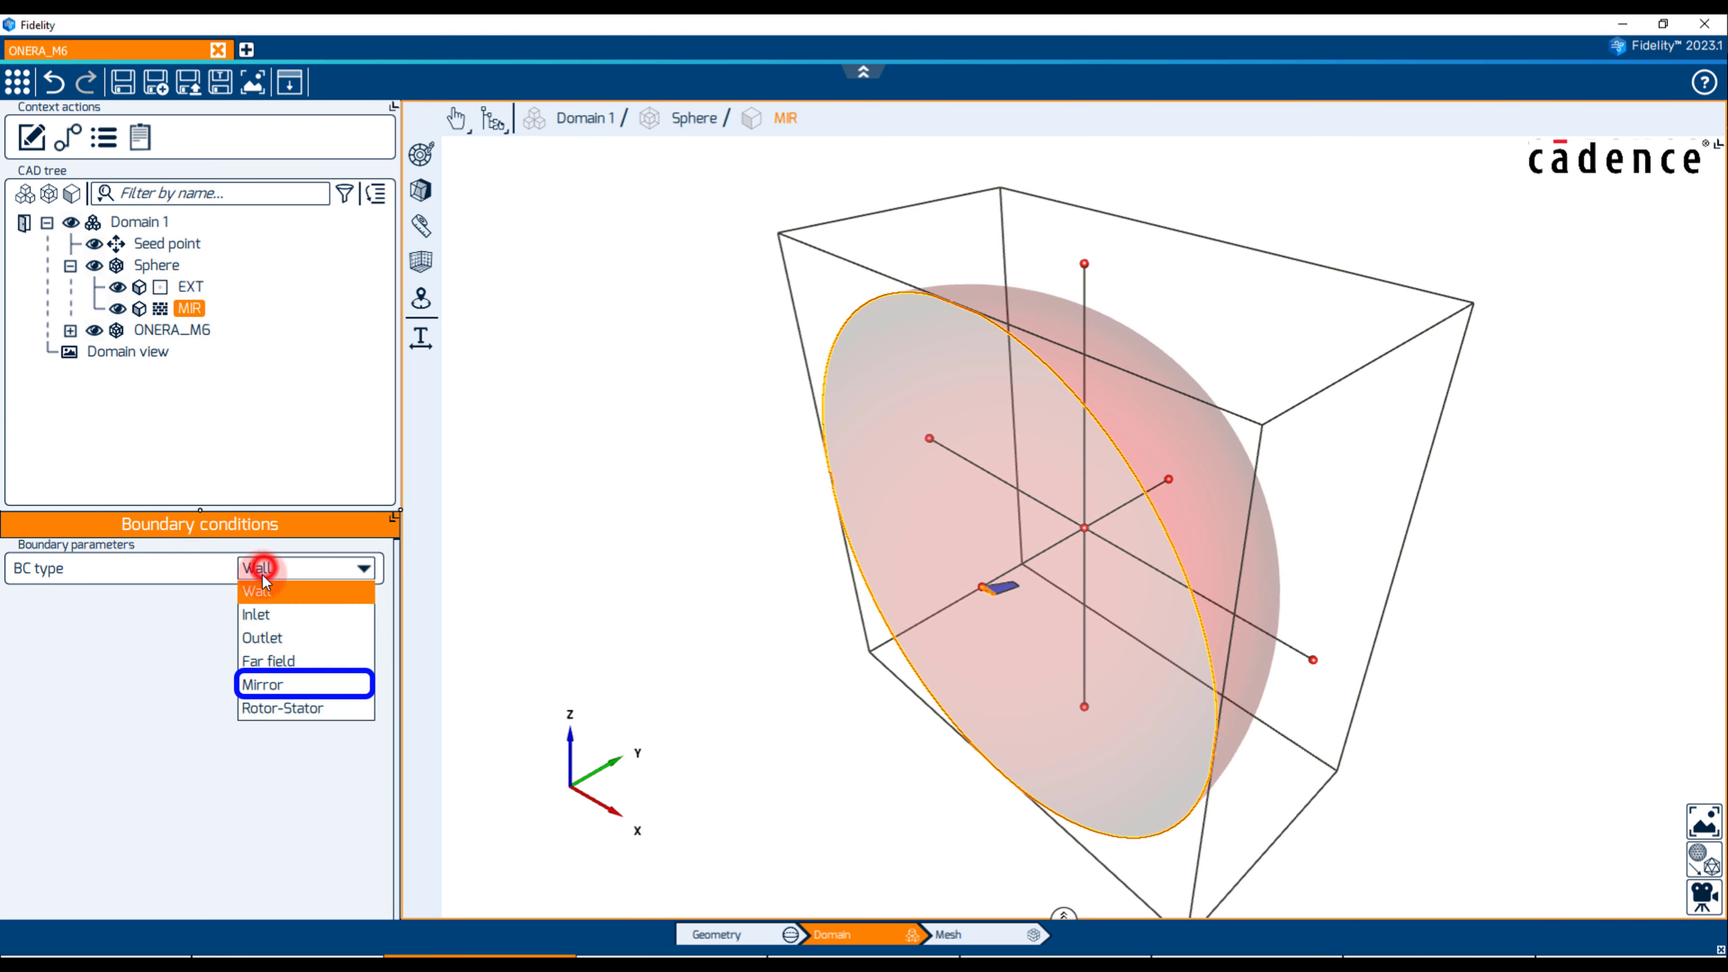
pyautogui.click(279, 677)
pyautogui.click(571, 583)
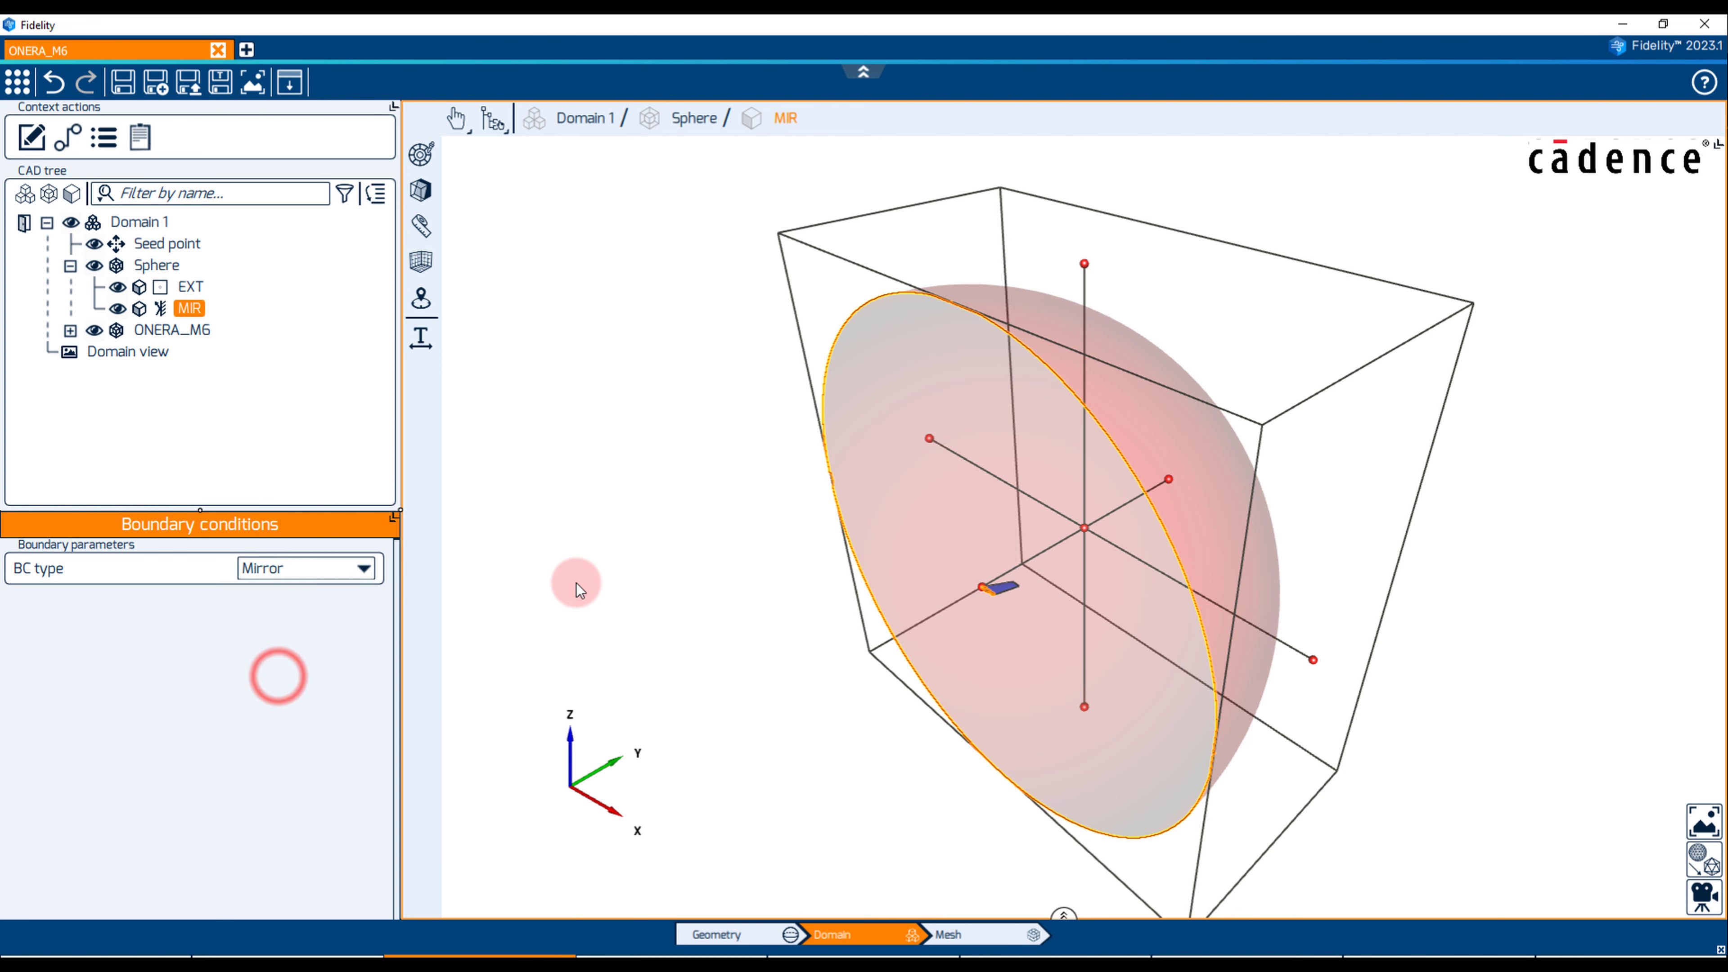
pyautogui.click(1314, 662)
pyautogui.moveTo(1319, 672); pyautogui.dragTo(1319, 681)
pyautogui.moveTo(1465, 752); pyautogui.dragTo(1509, 760)
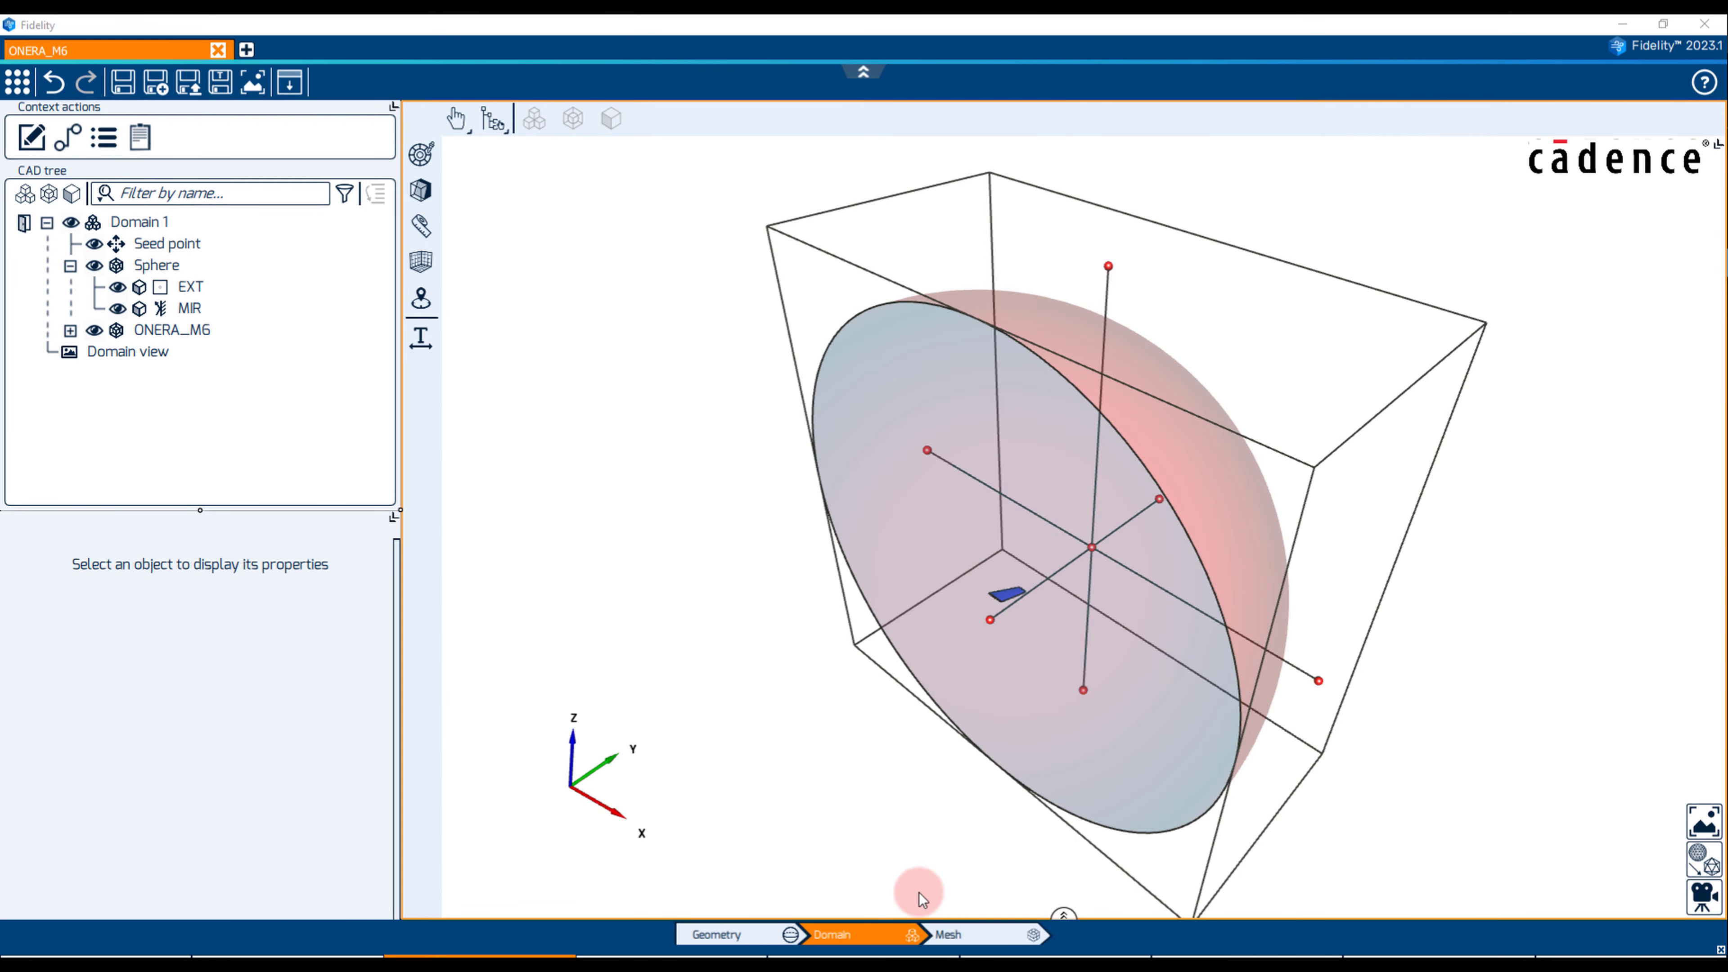
# Switch to the Mesh stage, create a new mesh setup containing Domain 1, and close the editor
pyautogui.click(966, 931)
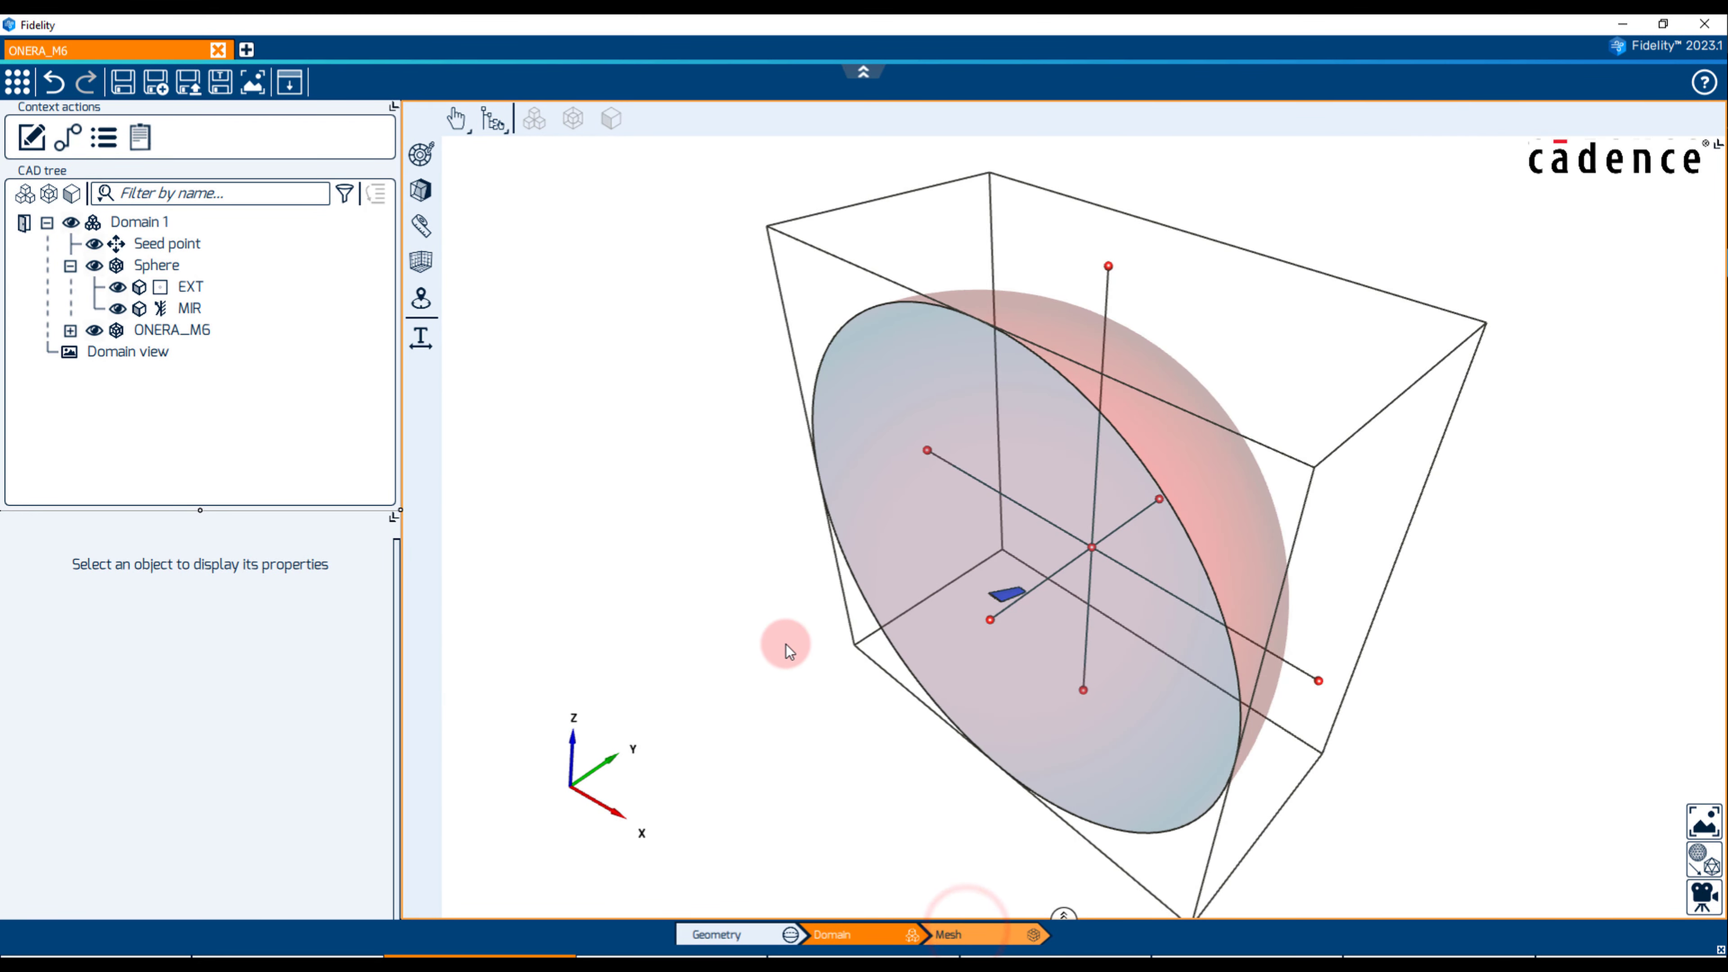
pyautogui.click(66, 135)
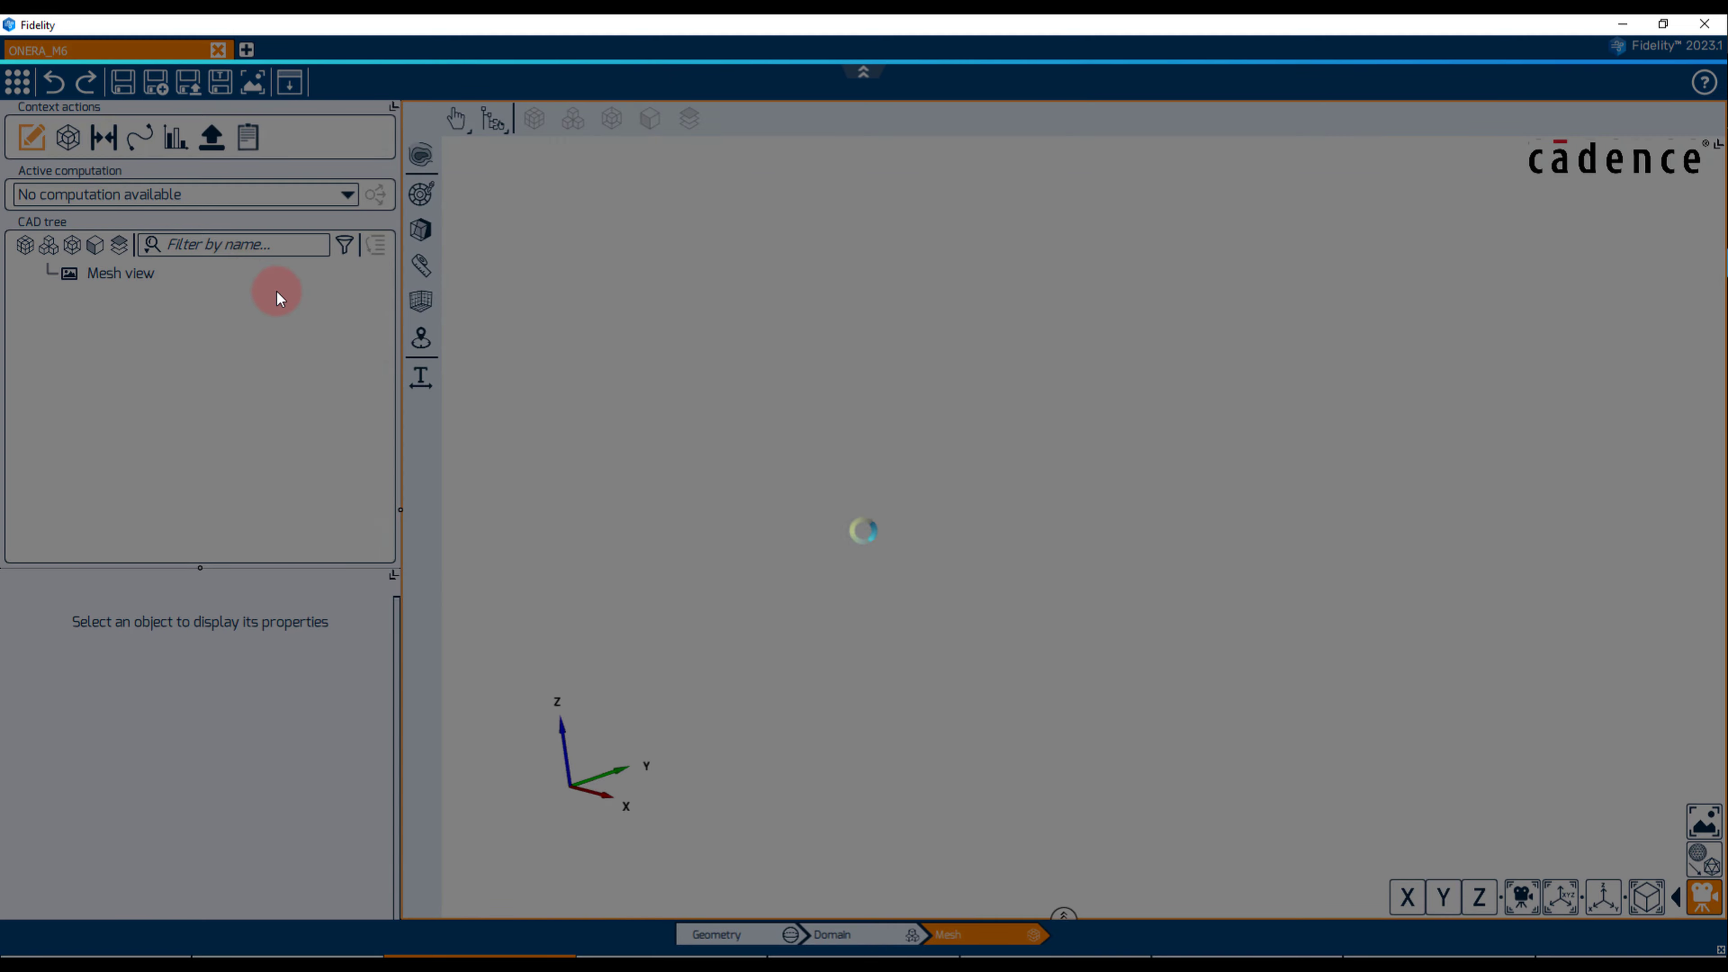
pyautogui.click(206, 228)
pyautogui.click(298, 447)
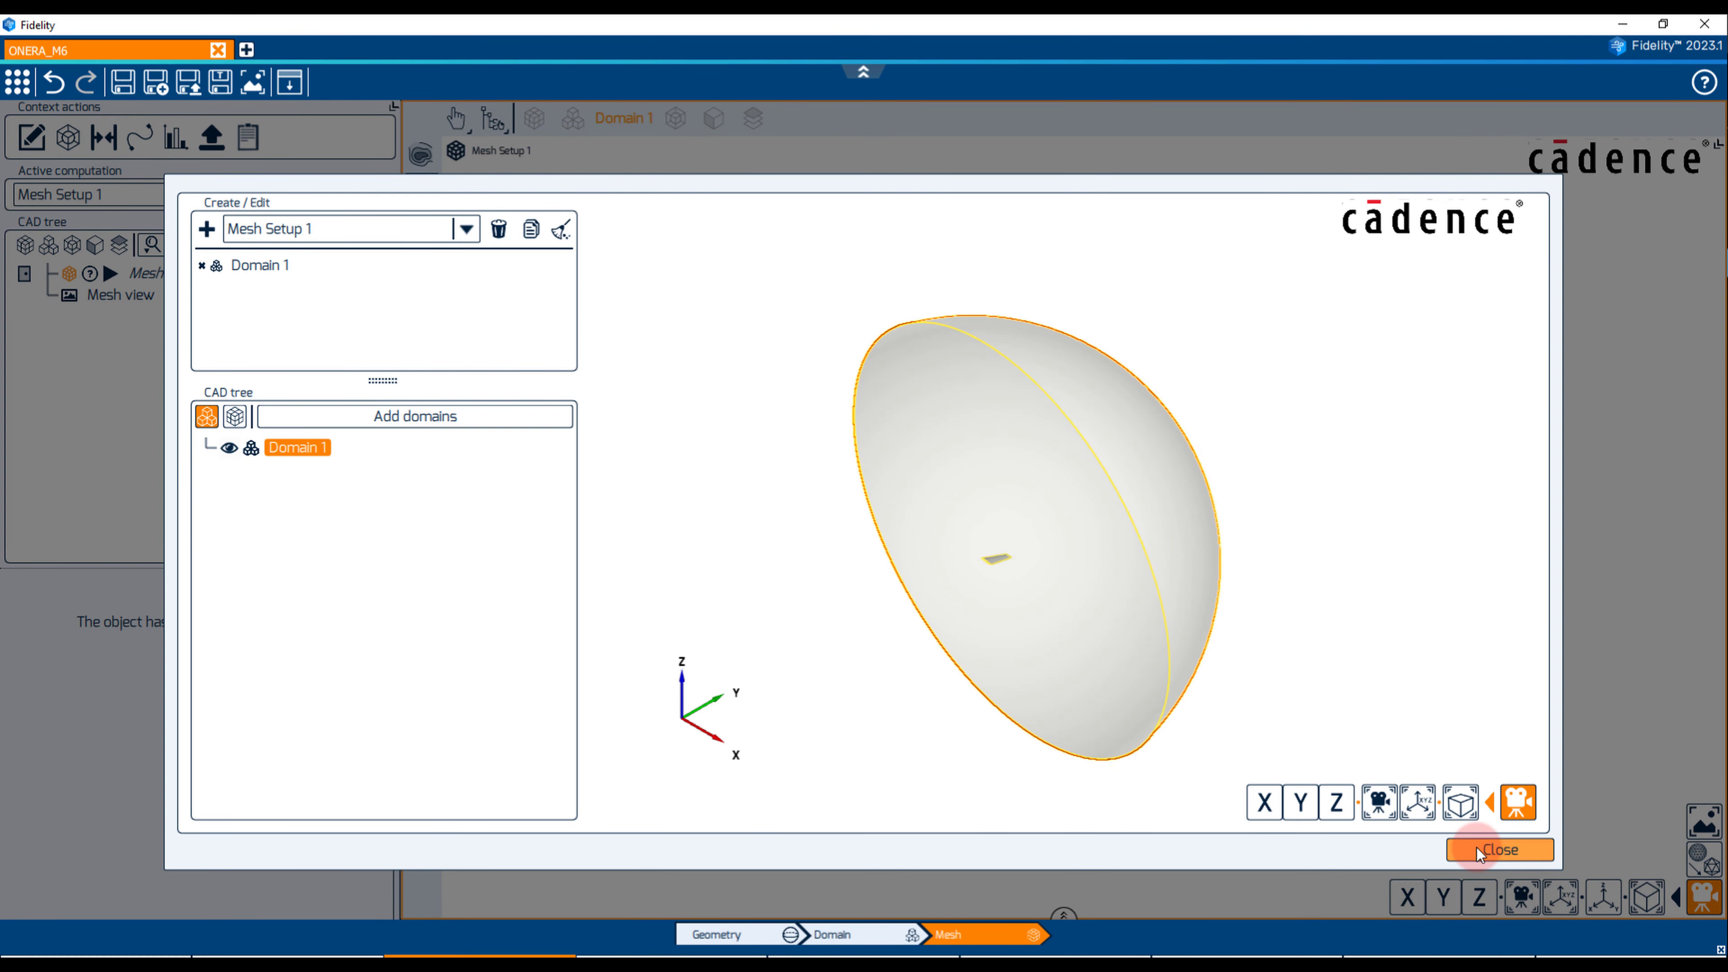
pyautogui.press('Return')
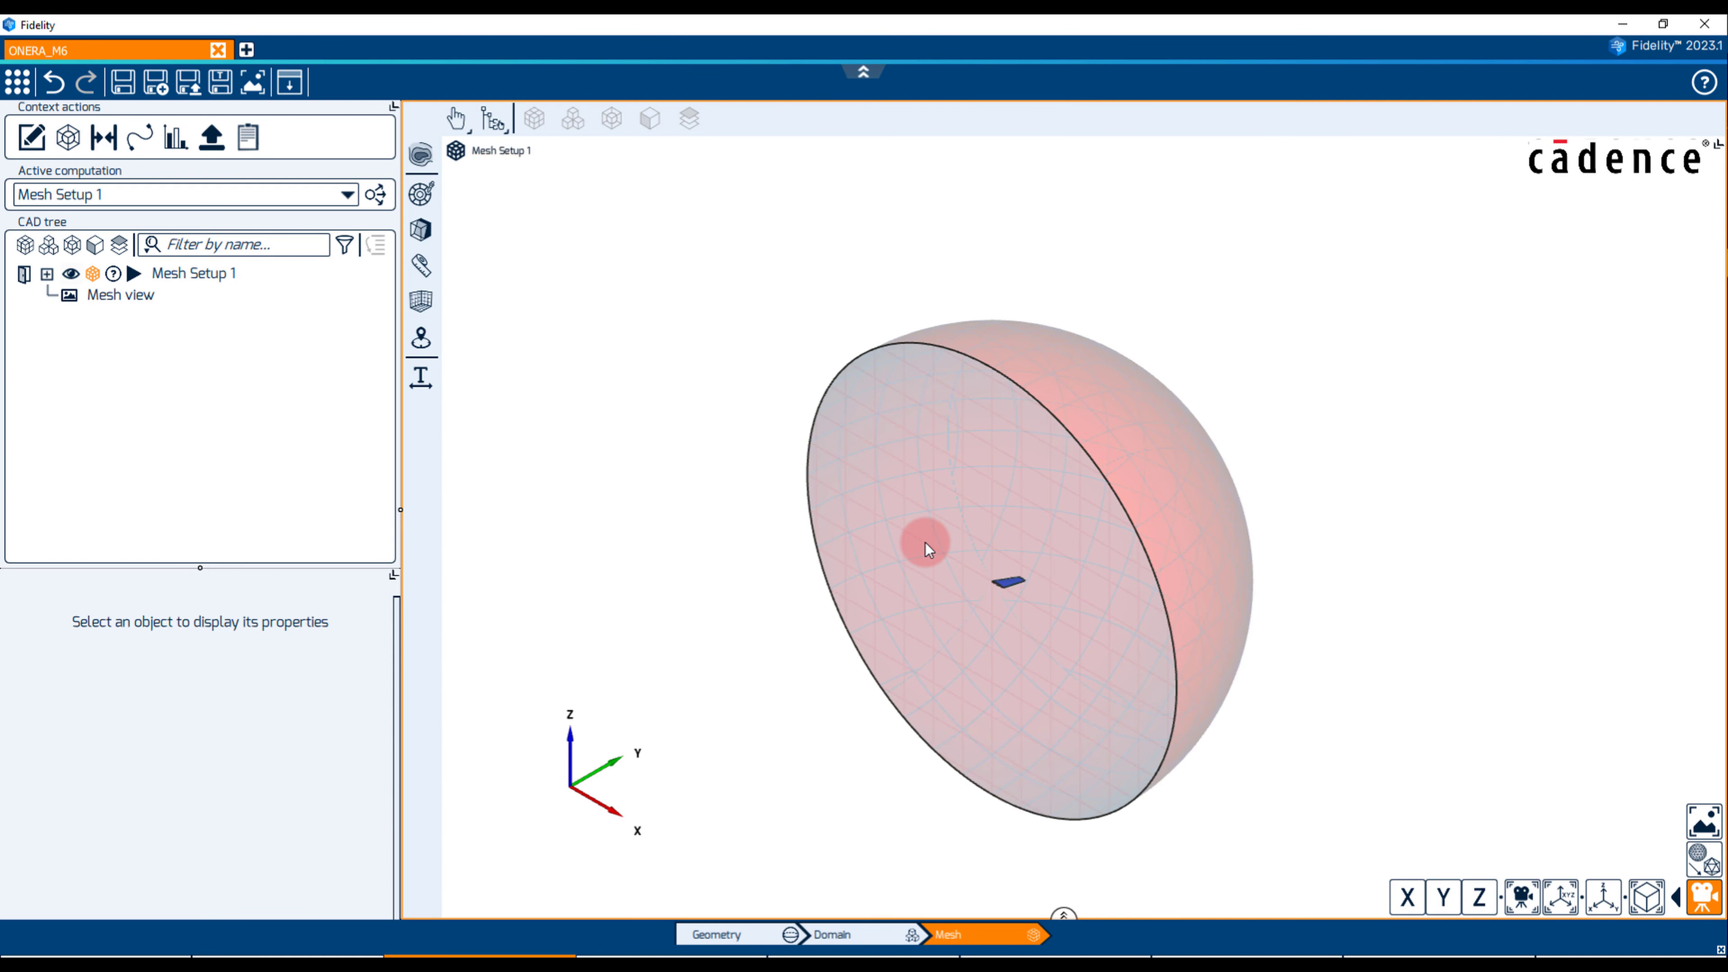
# Expand the mesh setup and change the Hexpress mesher to Surface to volume mesh
pyautogui.click(59, 273)
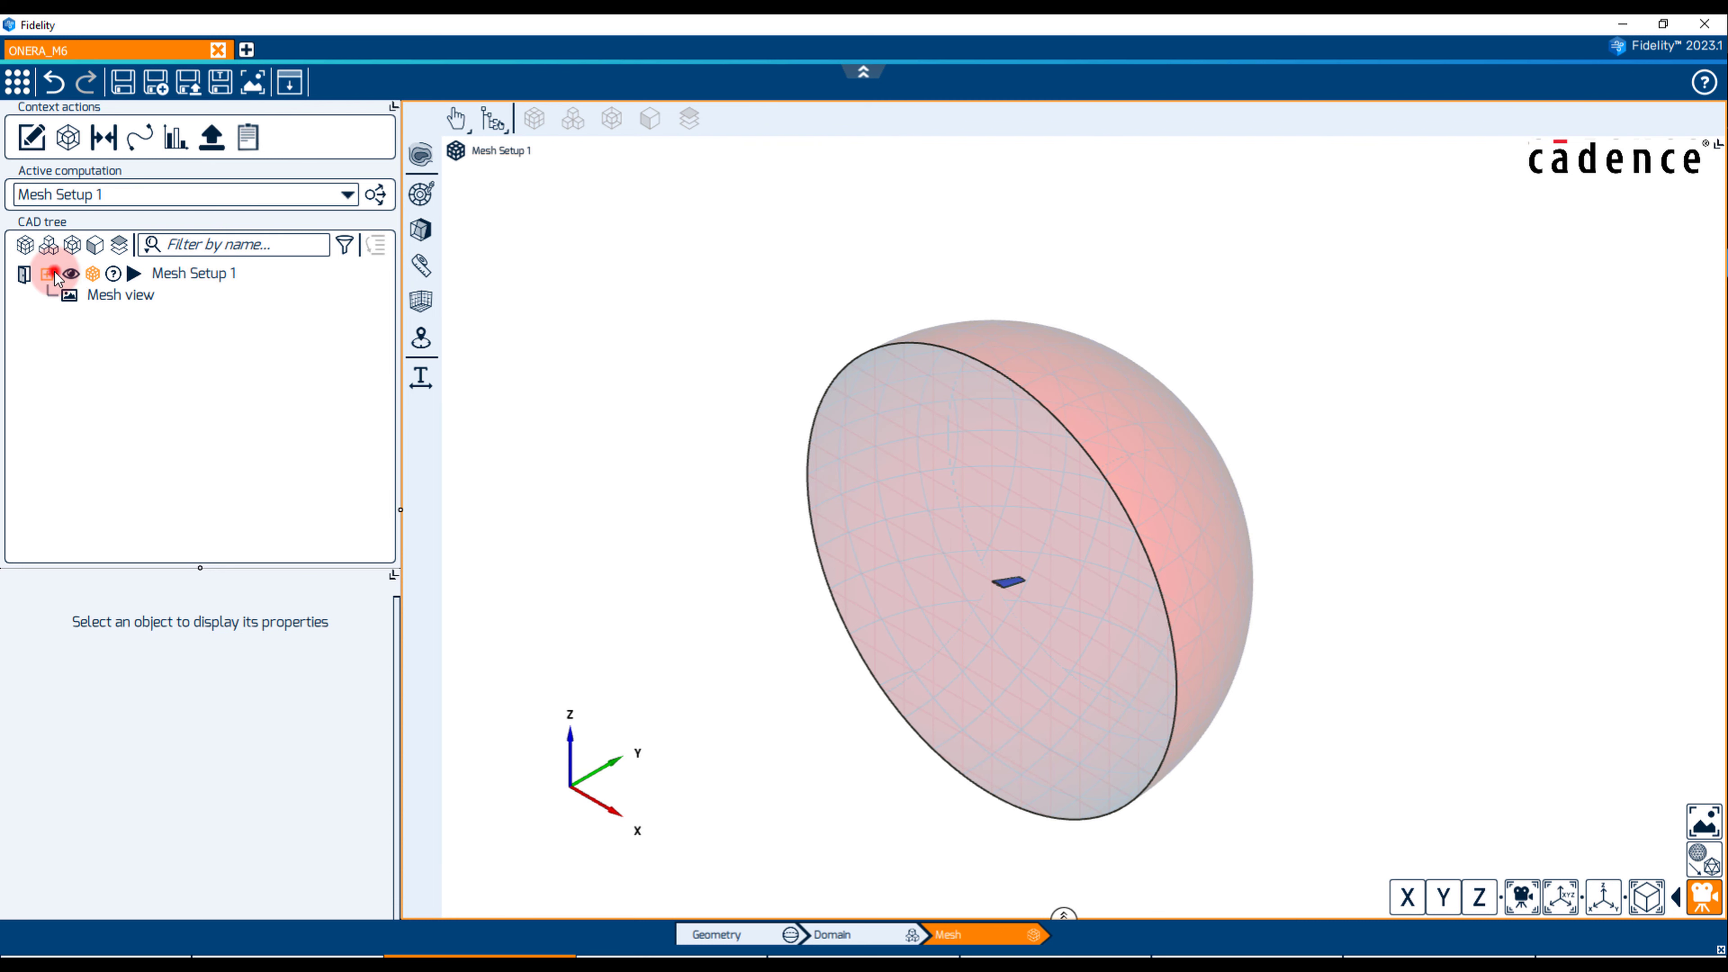
pyautogui.click(126, 314)
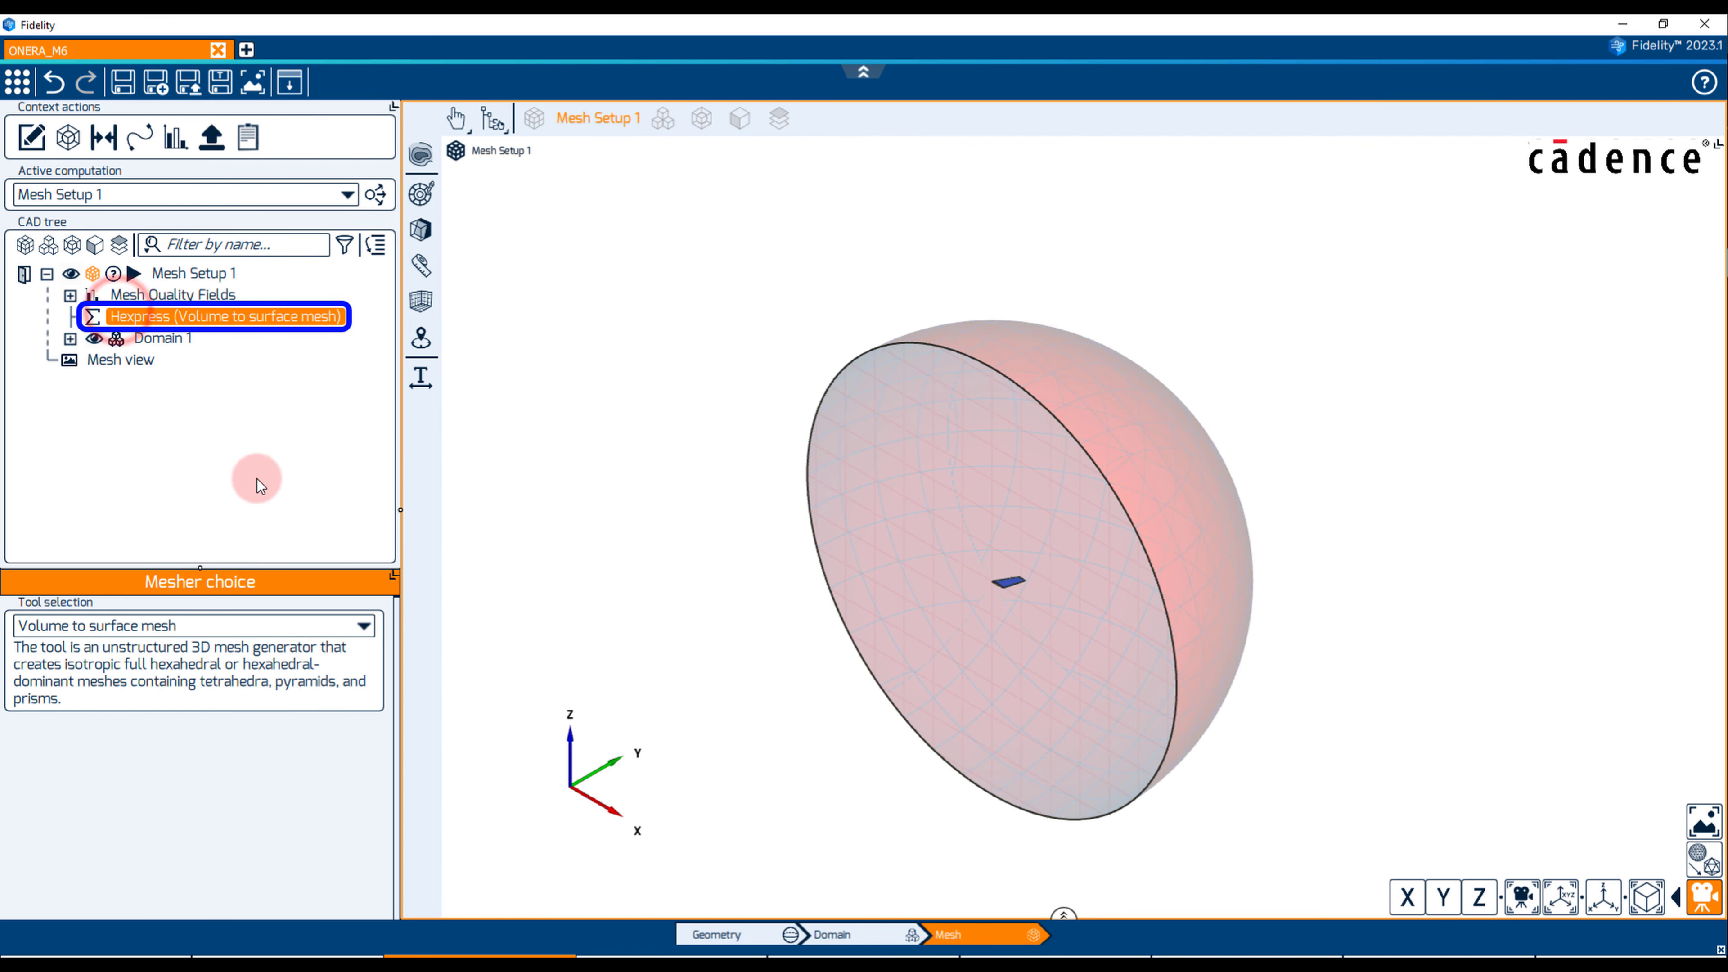
pyautogui.click(269, 625)
pyautogui.click(193, 668)
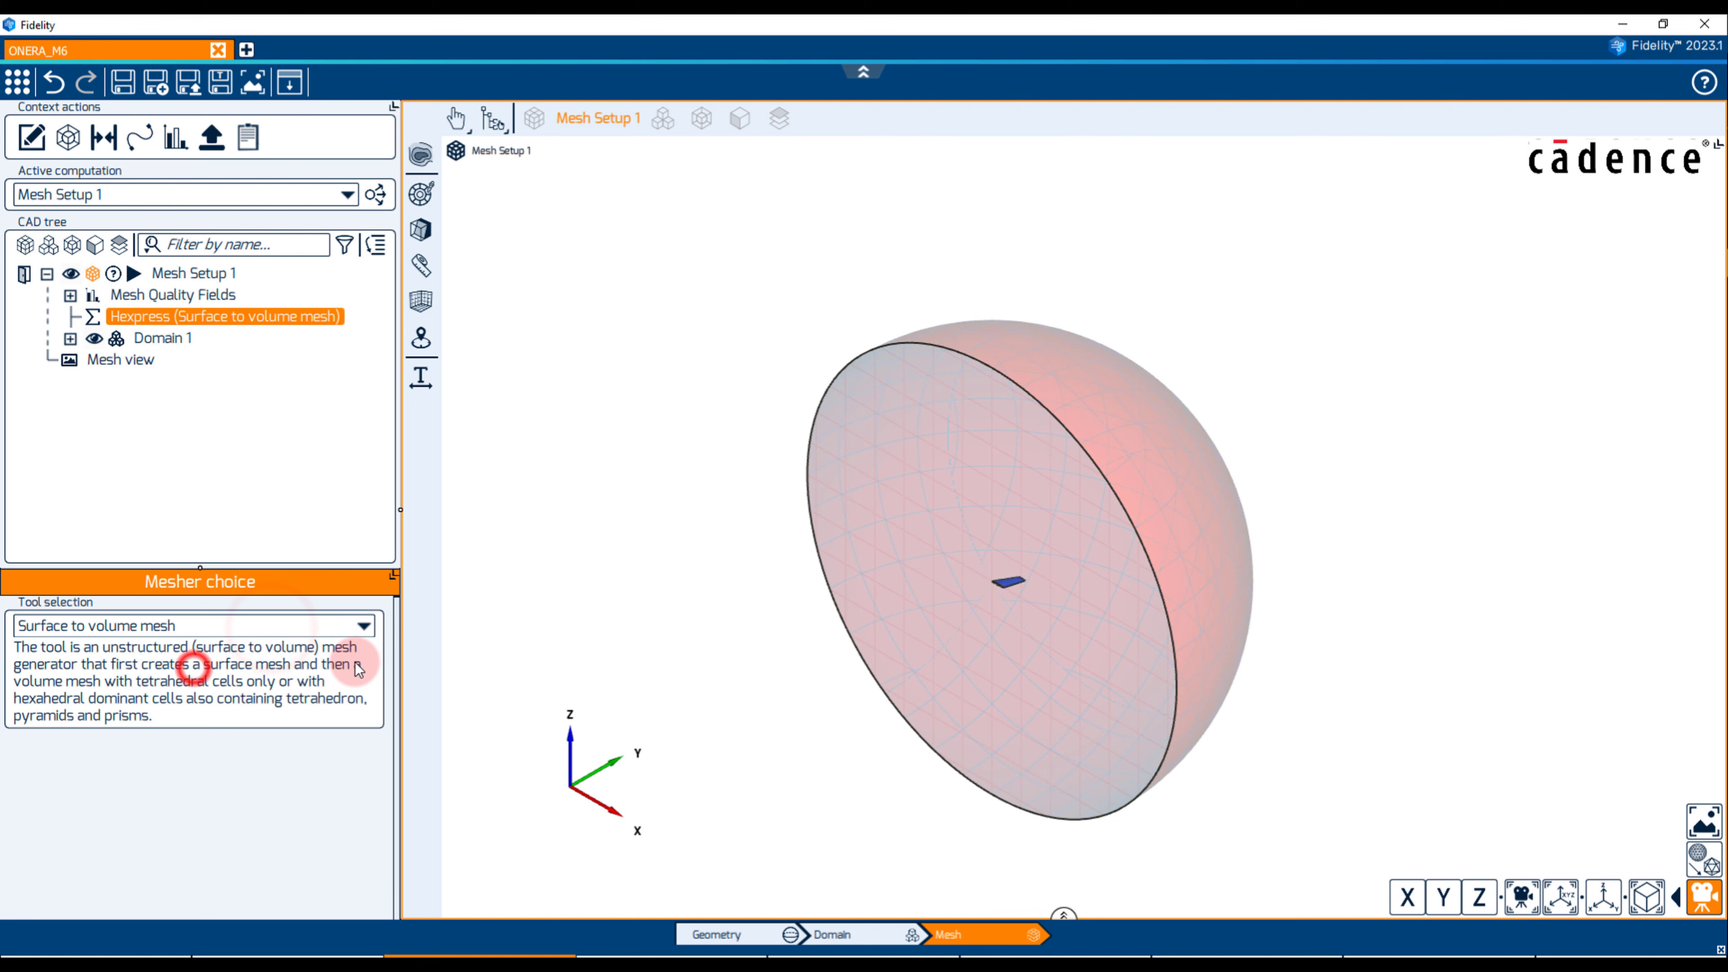
# In the mesh setup's global parameters, keep Hexa dominant core cells, set the initial cell size to 0.25 m, and enable buffer and viscous layer insertion
pyautogui.click(218, 272)
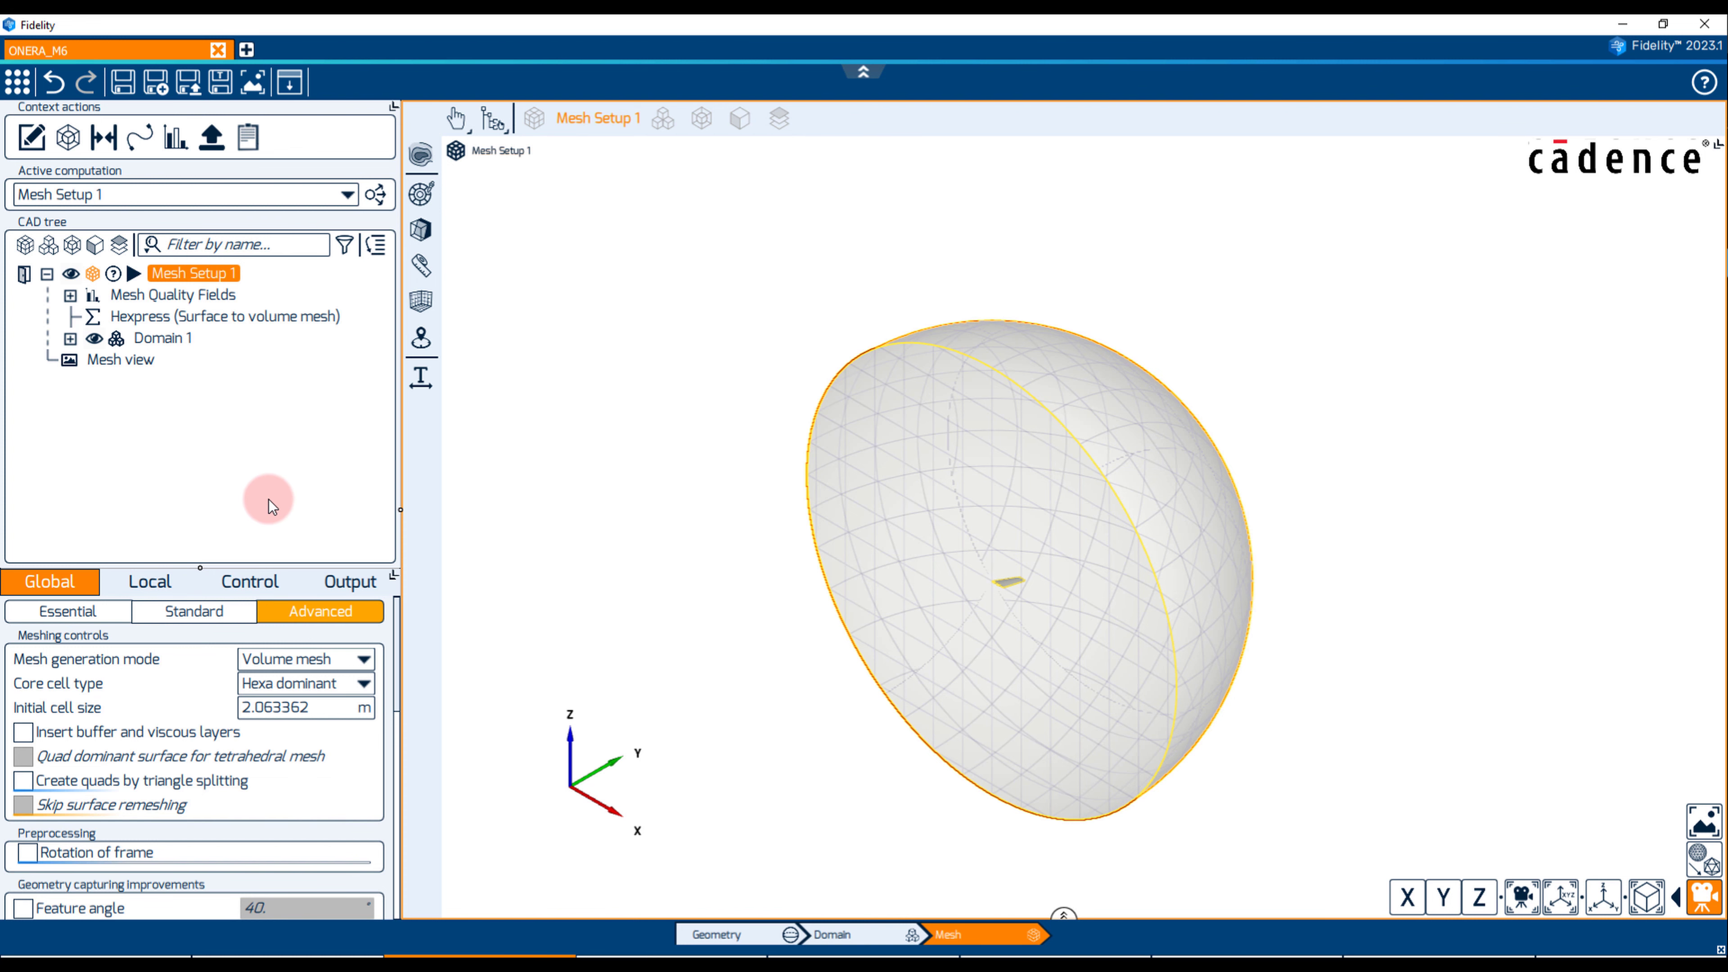
pyautogui.click(328, 687)
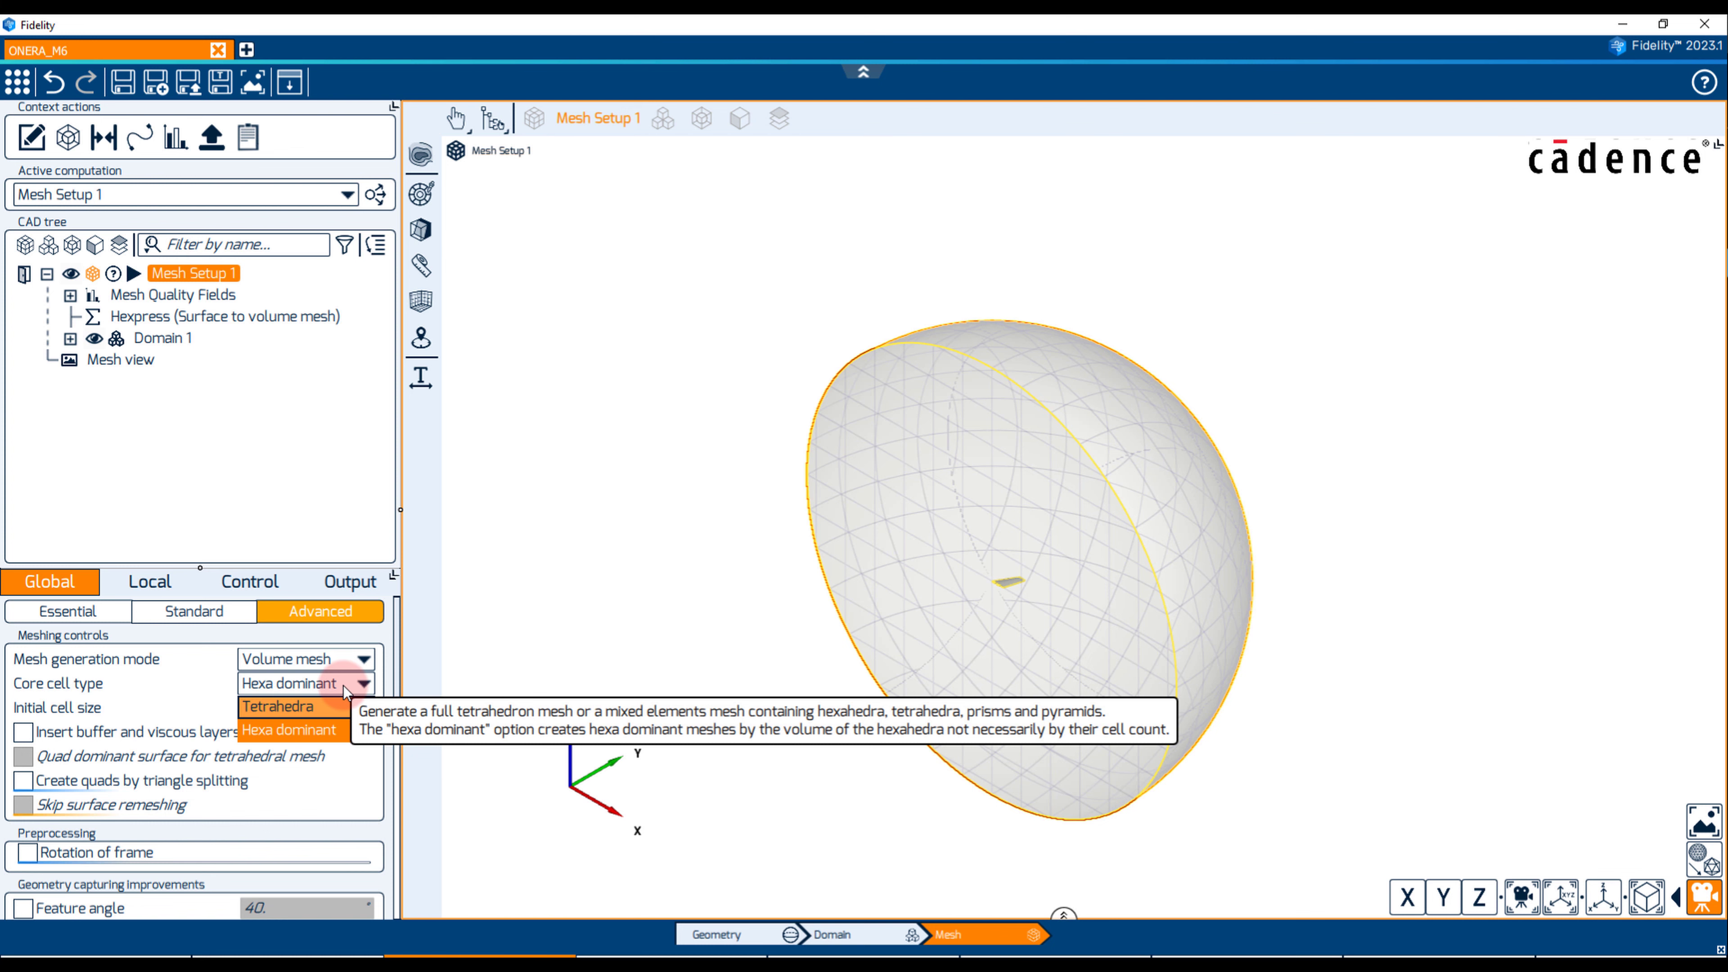
pyautogui.click(332, 730)
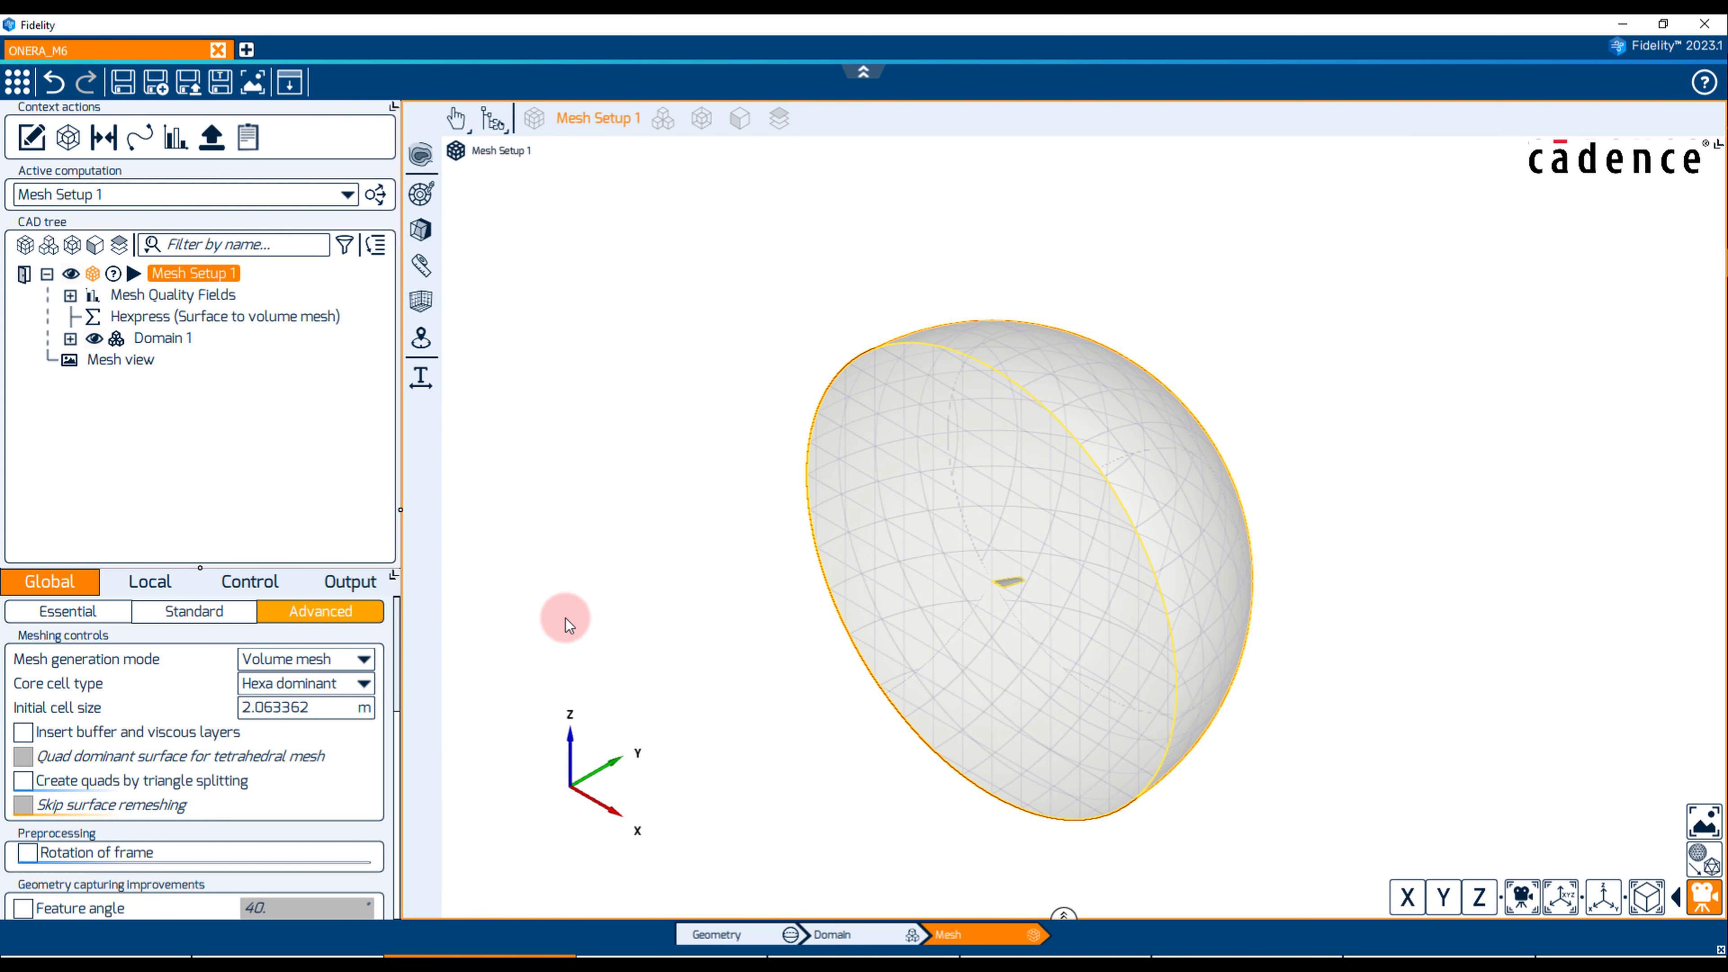
pyautogui.doubleClick(332, 715)
pyautogui.write('0')
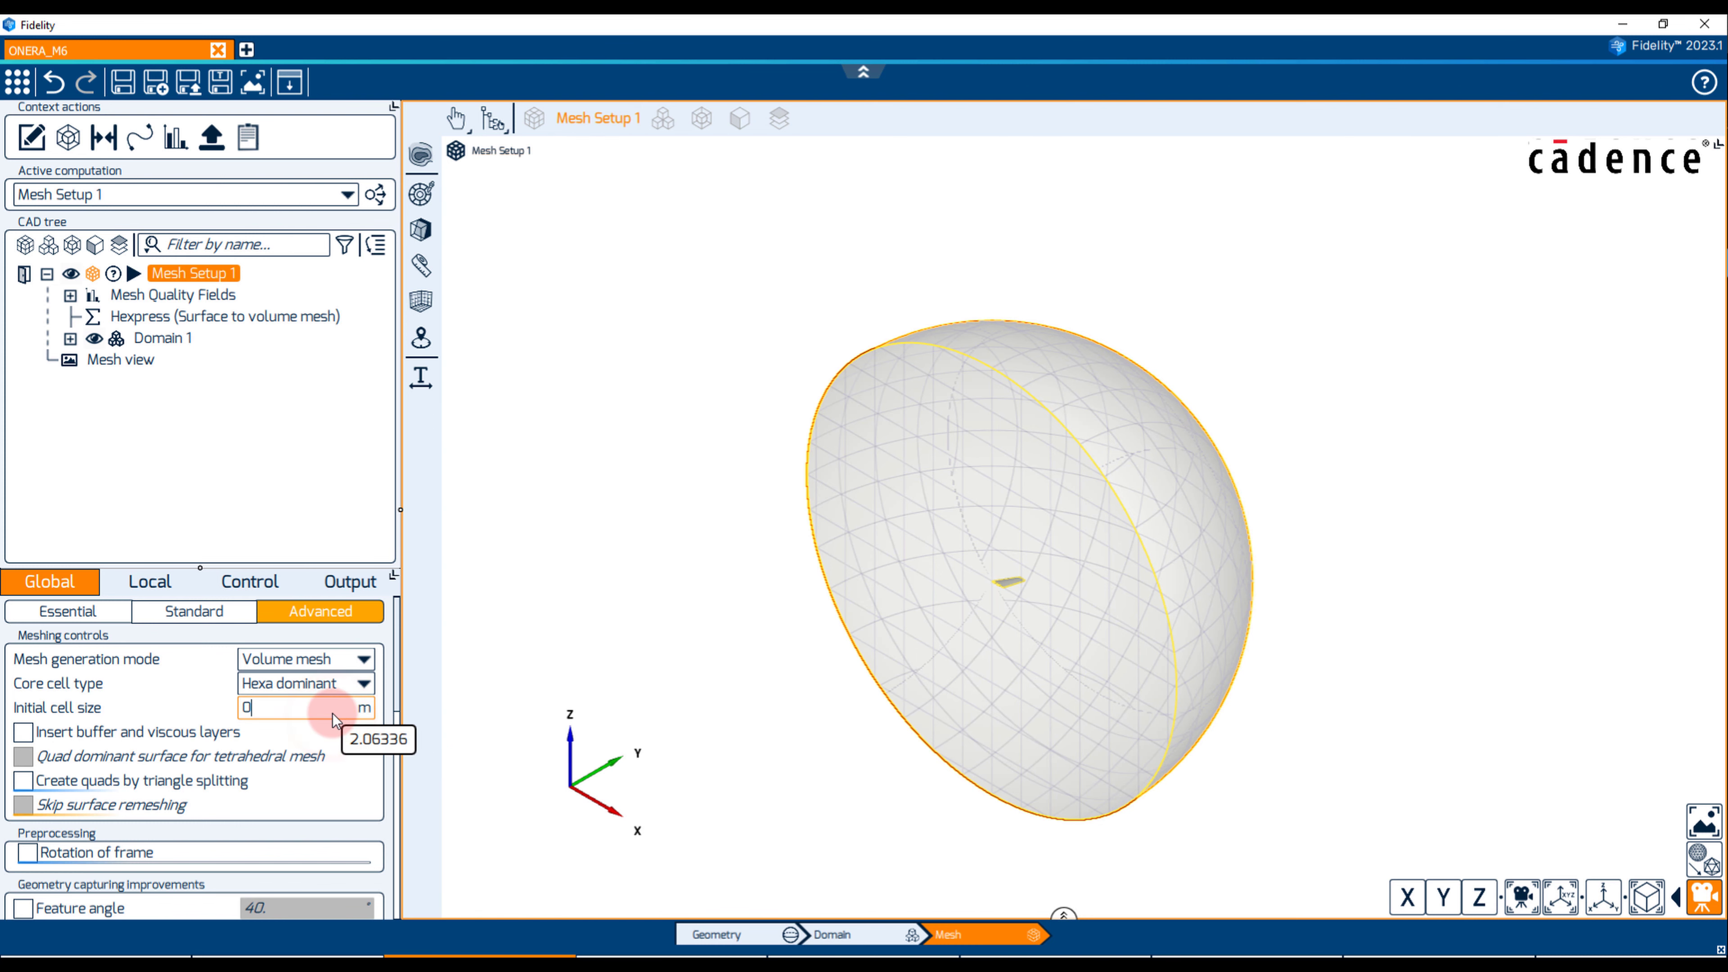
pyautogui.write('.25')
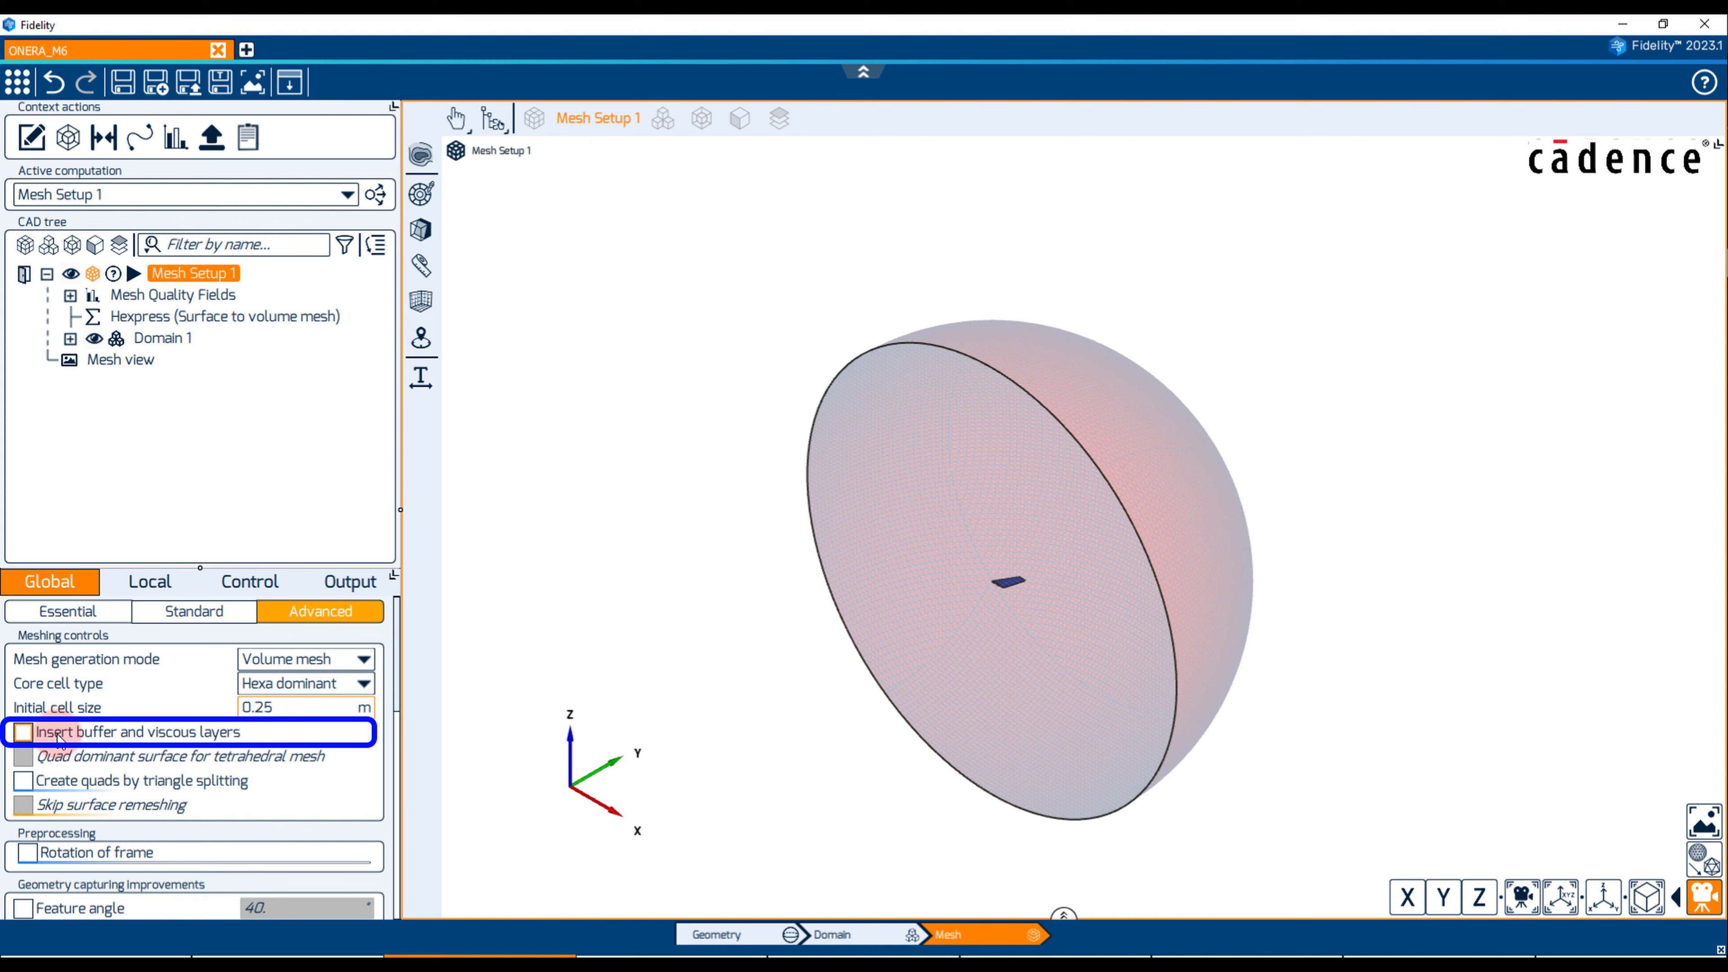
pyautogui.click(23, 731)
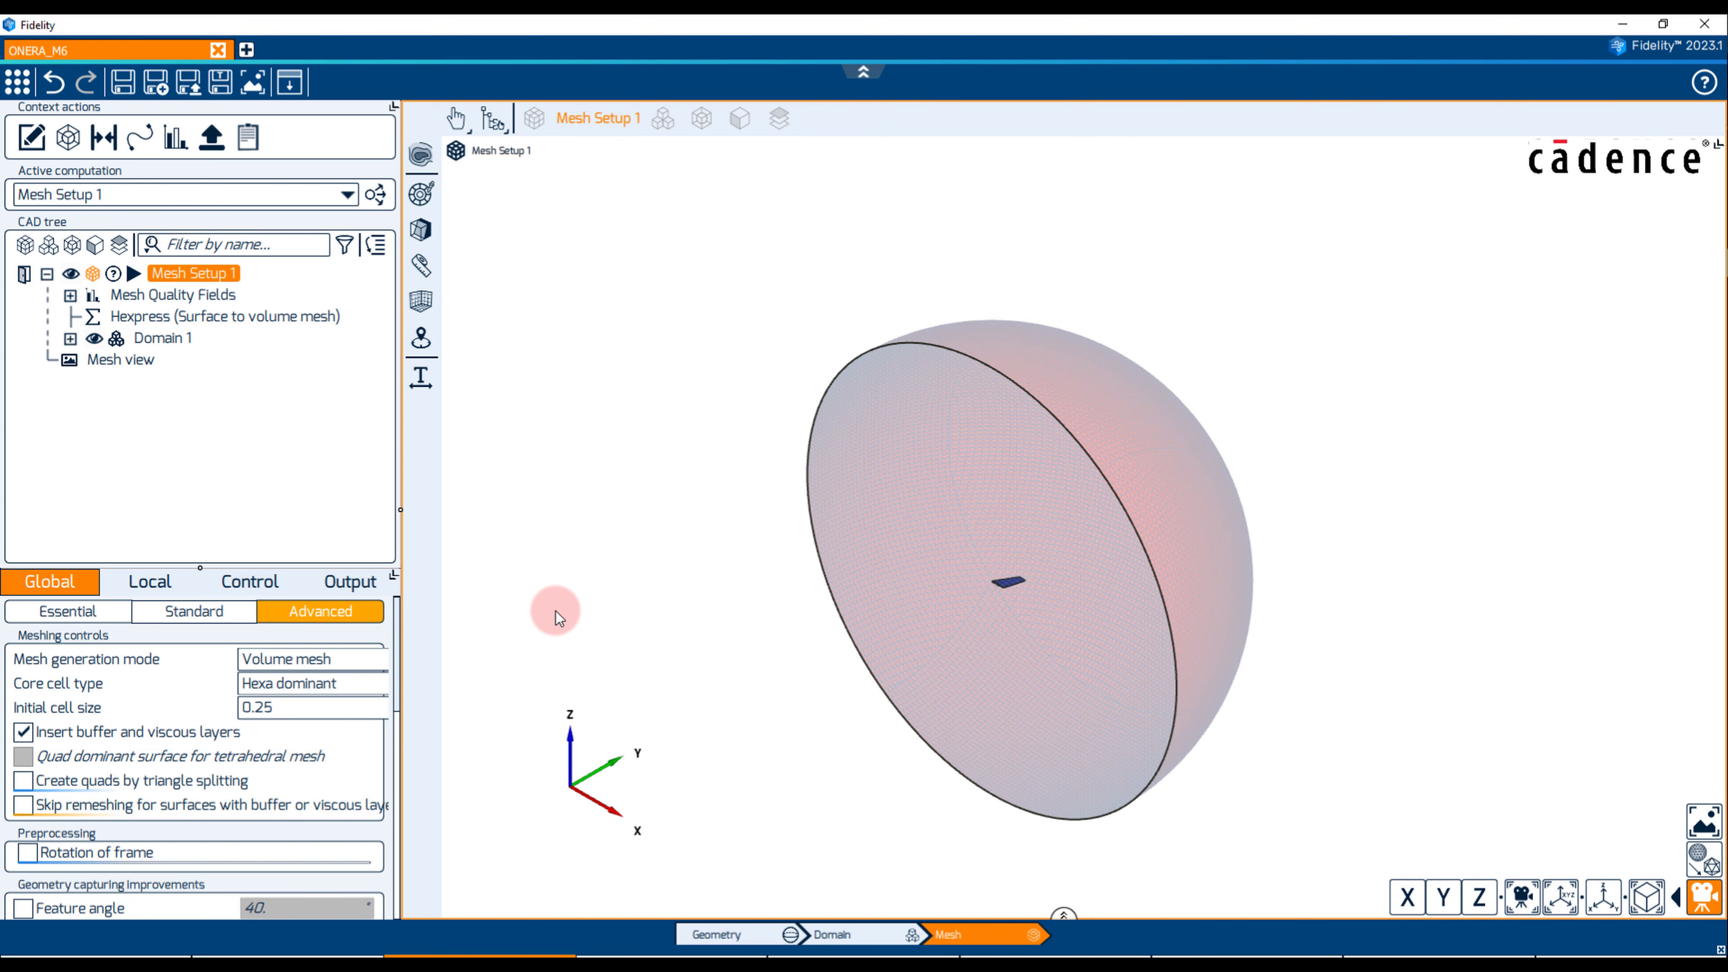
# Expand Domain 1, hide the Sphere, and fit the view to the ONERA_M6 wing
pyautogui.click(70, 339)
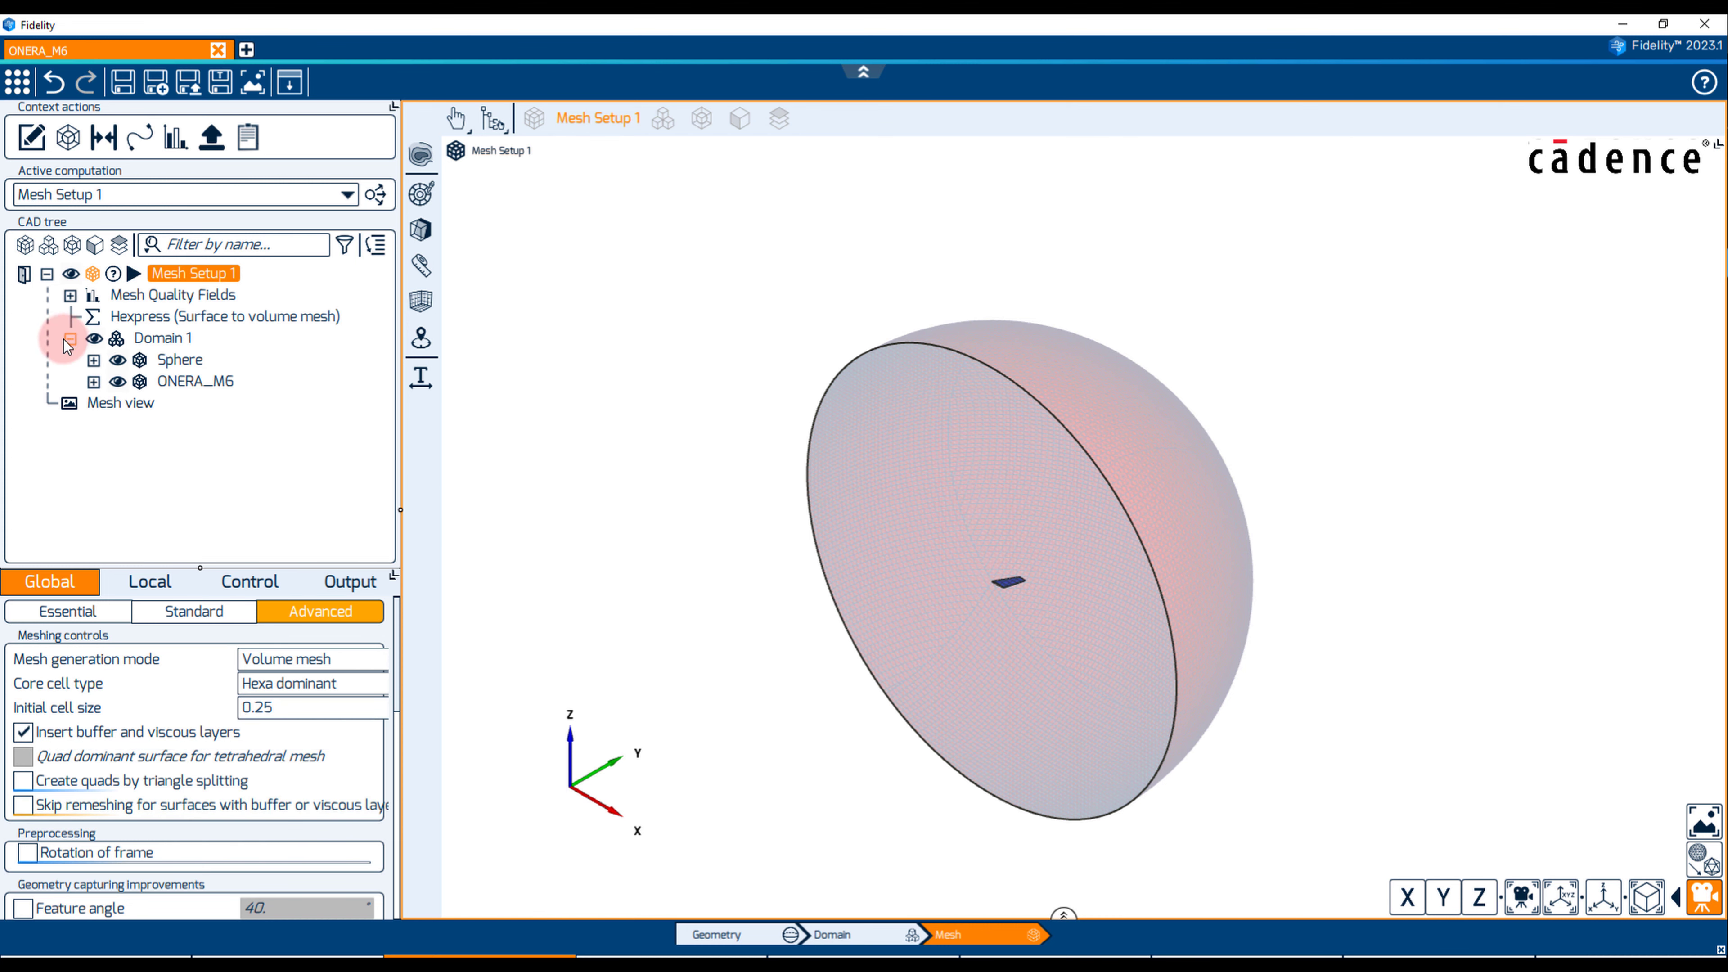
pyautogui.click(1522, 896)
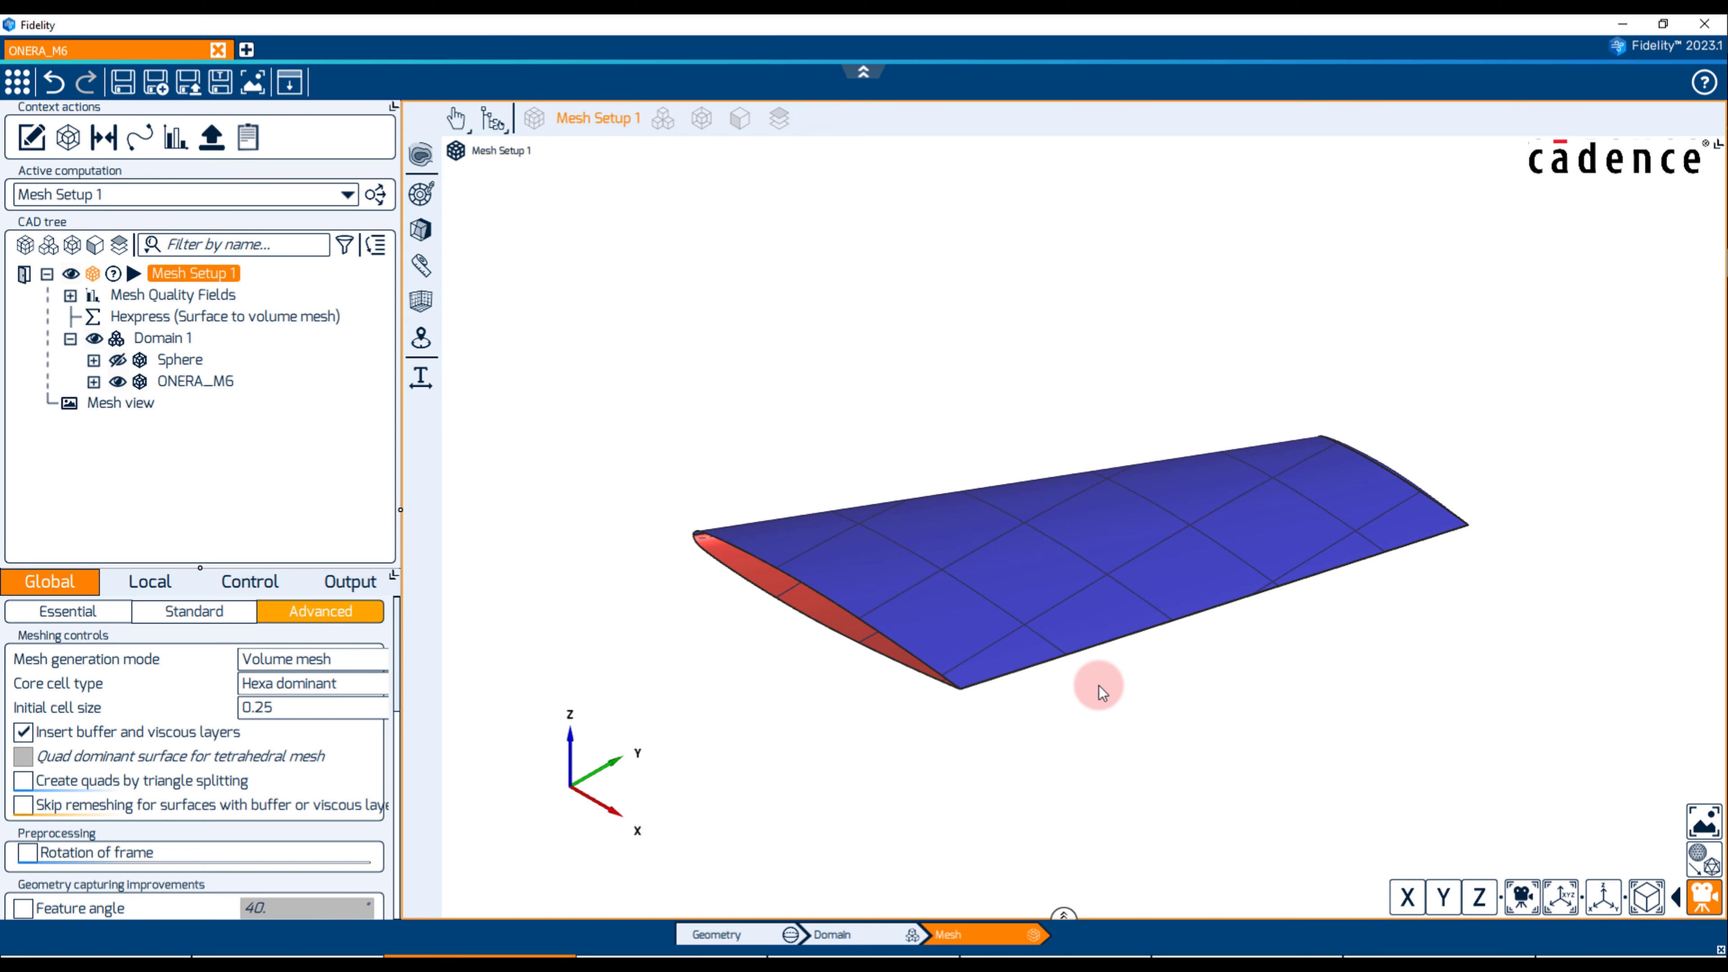
pyautogui.moveTo(906, 710); pyautogui.dragTo(824, 711)
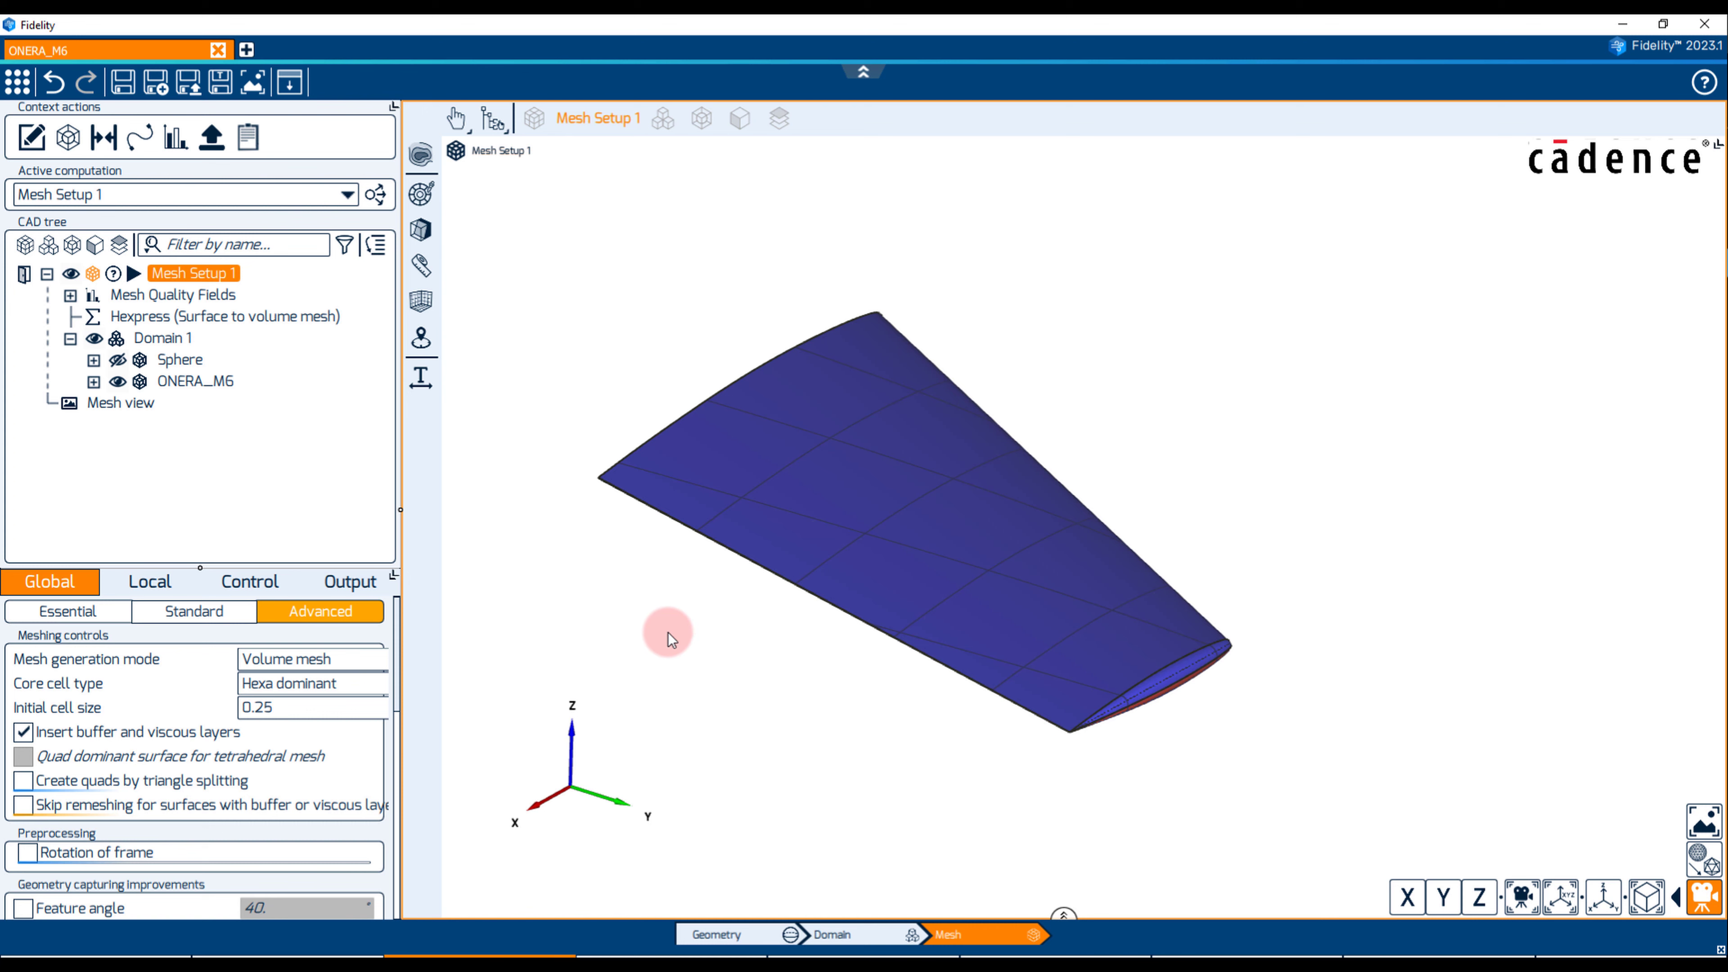
pyautogui.click(94, 381)
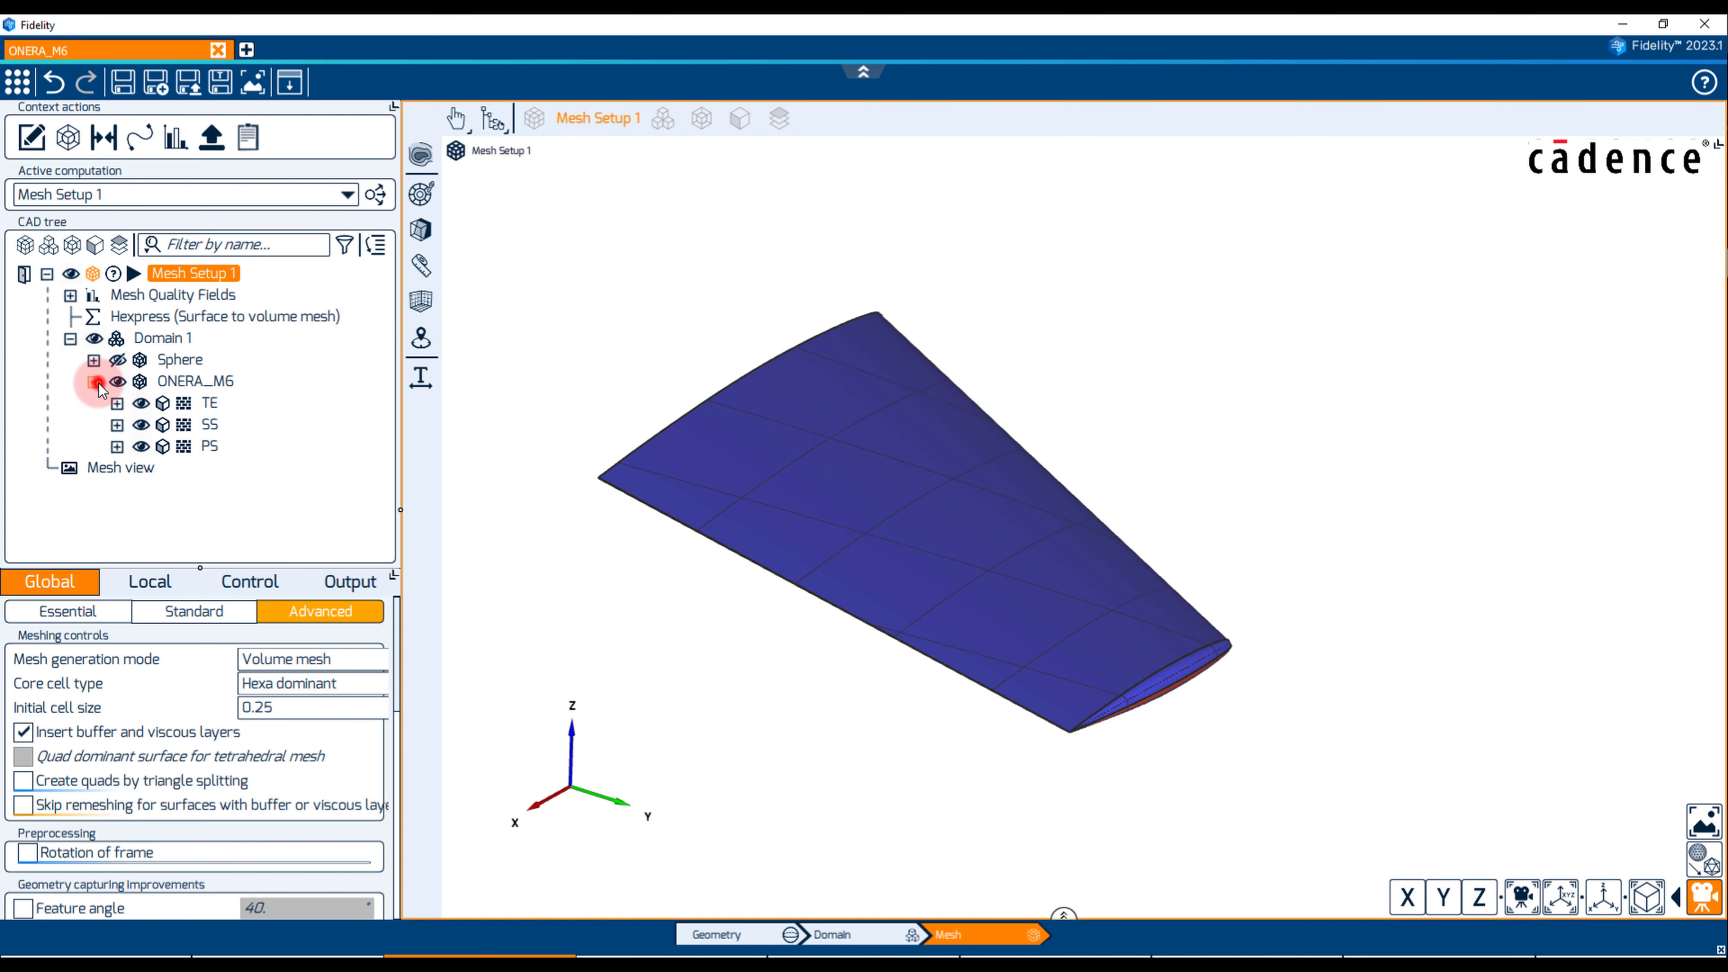
pyautogui.click(94, 381)
# Disable buffer and viscous layers on the Sphere's EXT and MIR surfaces
pyautogui.click(94, 359)
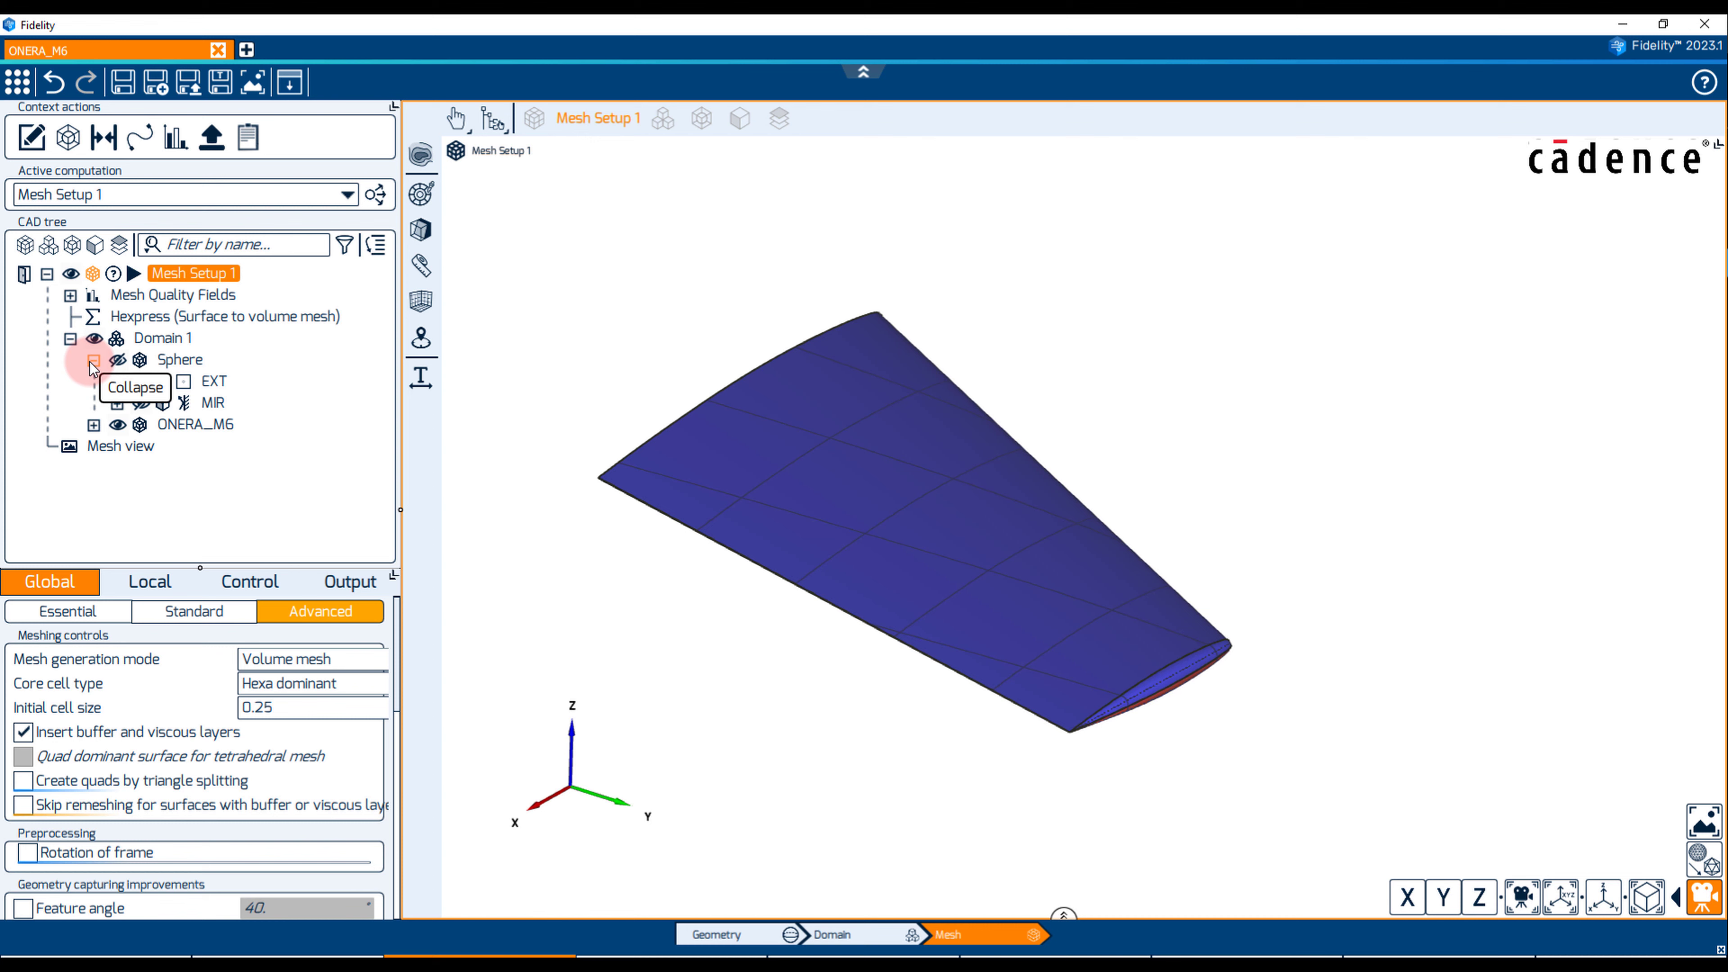
pyautogui.click(215, 384)
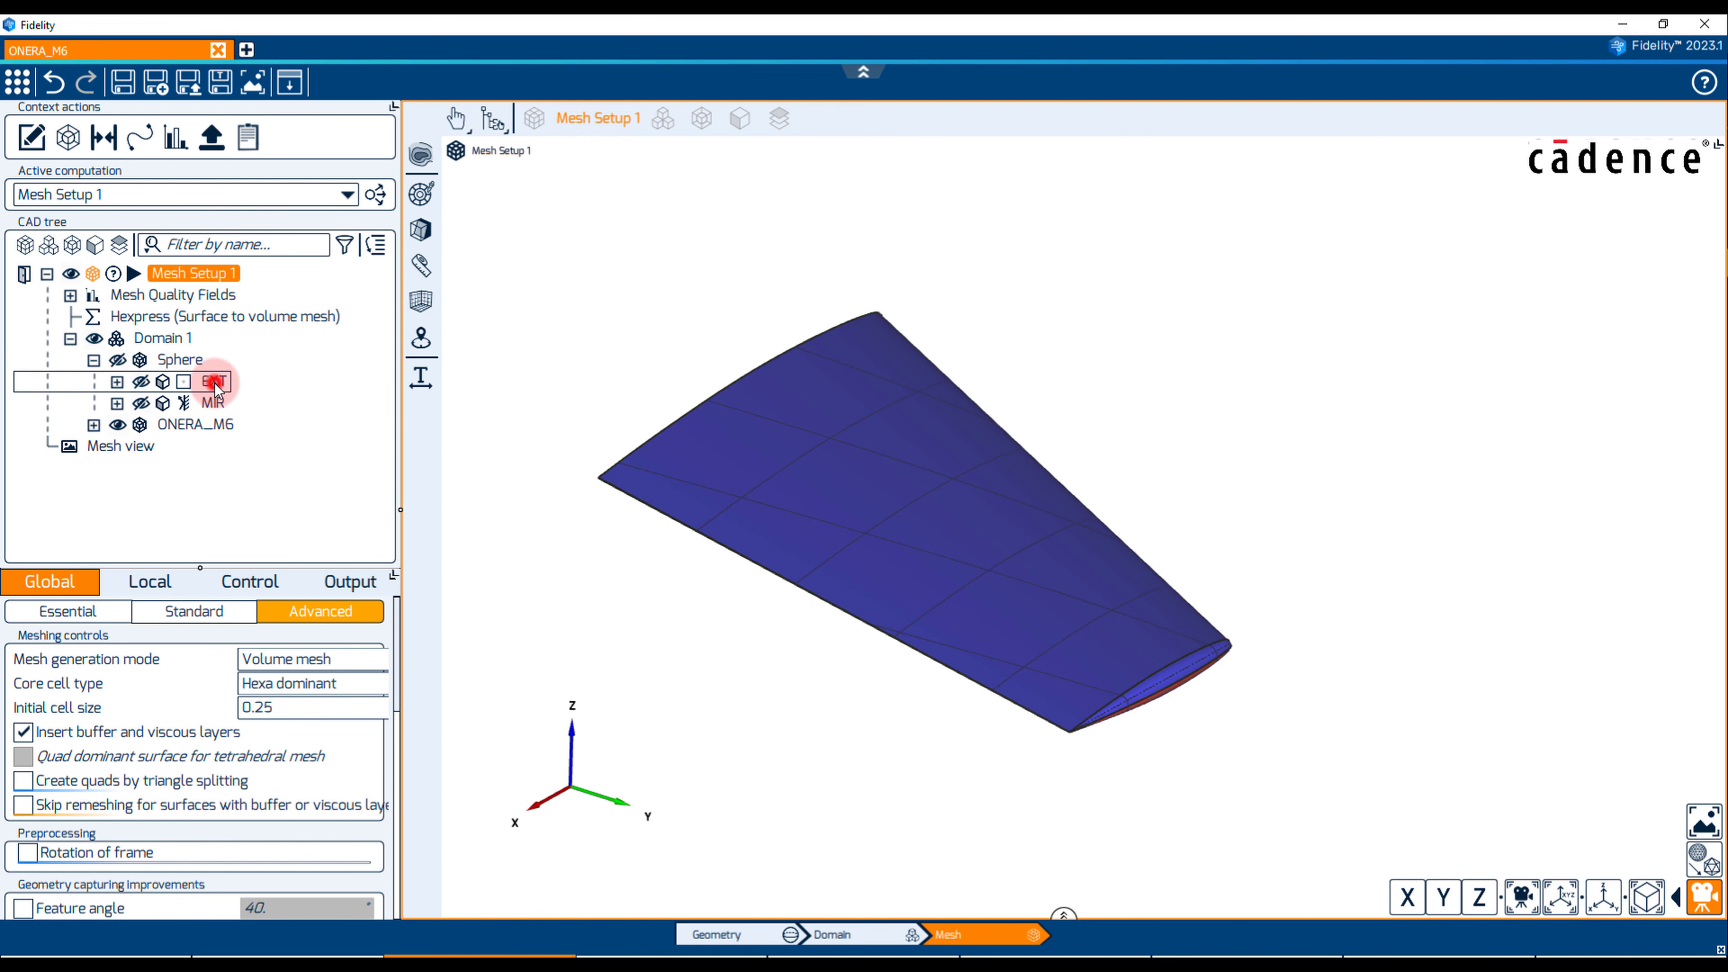
pyautogui.click(24, 861)
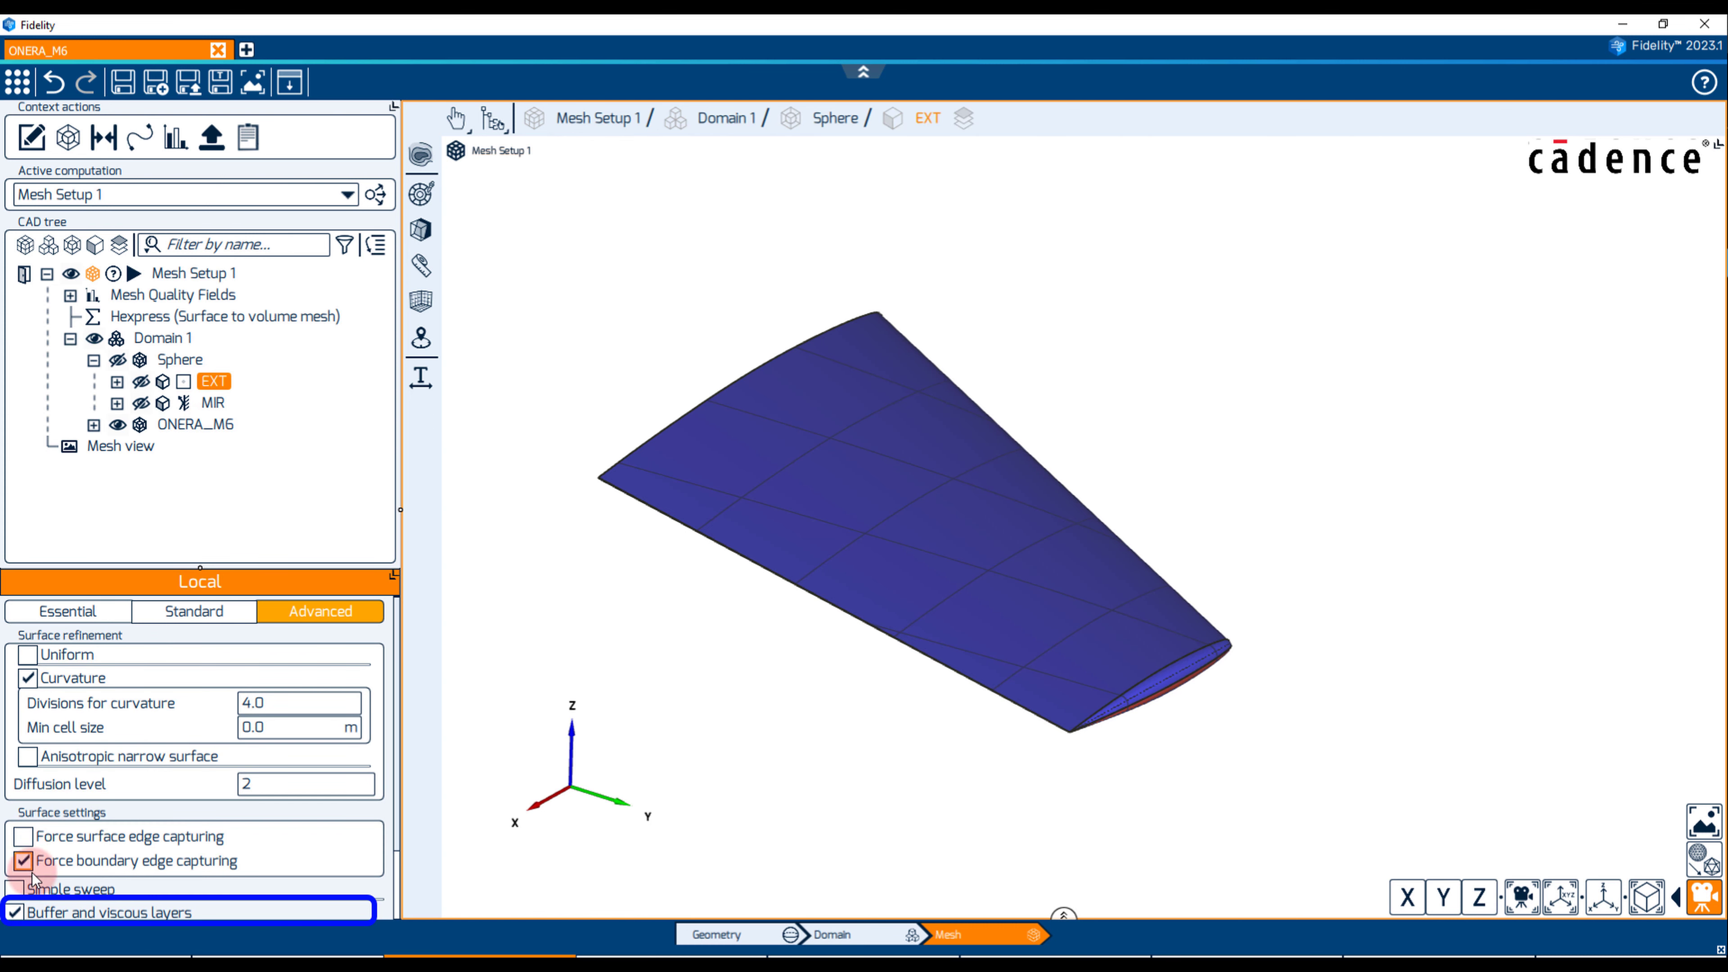
pyautogui.click(15, 912)
pyautogui.click(215, 403)
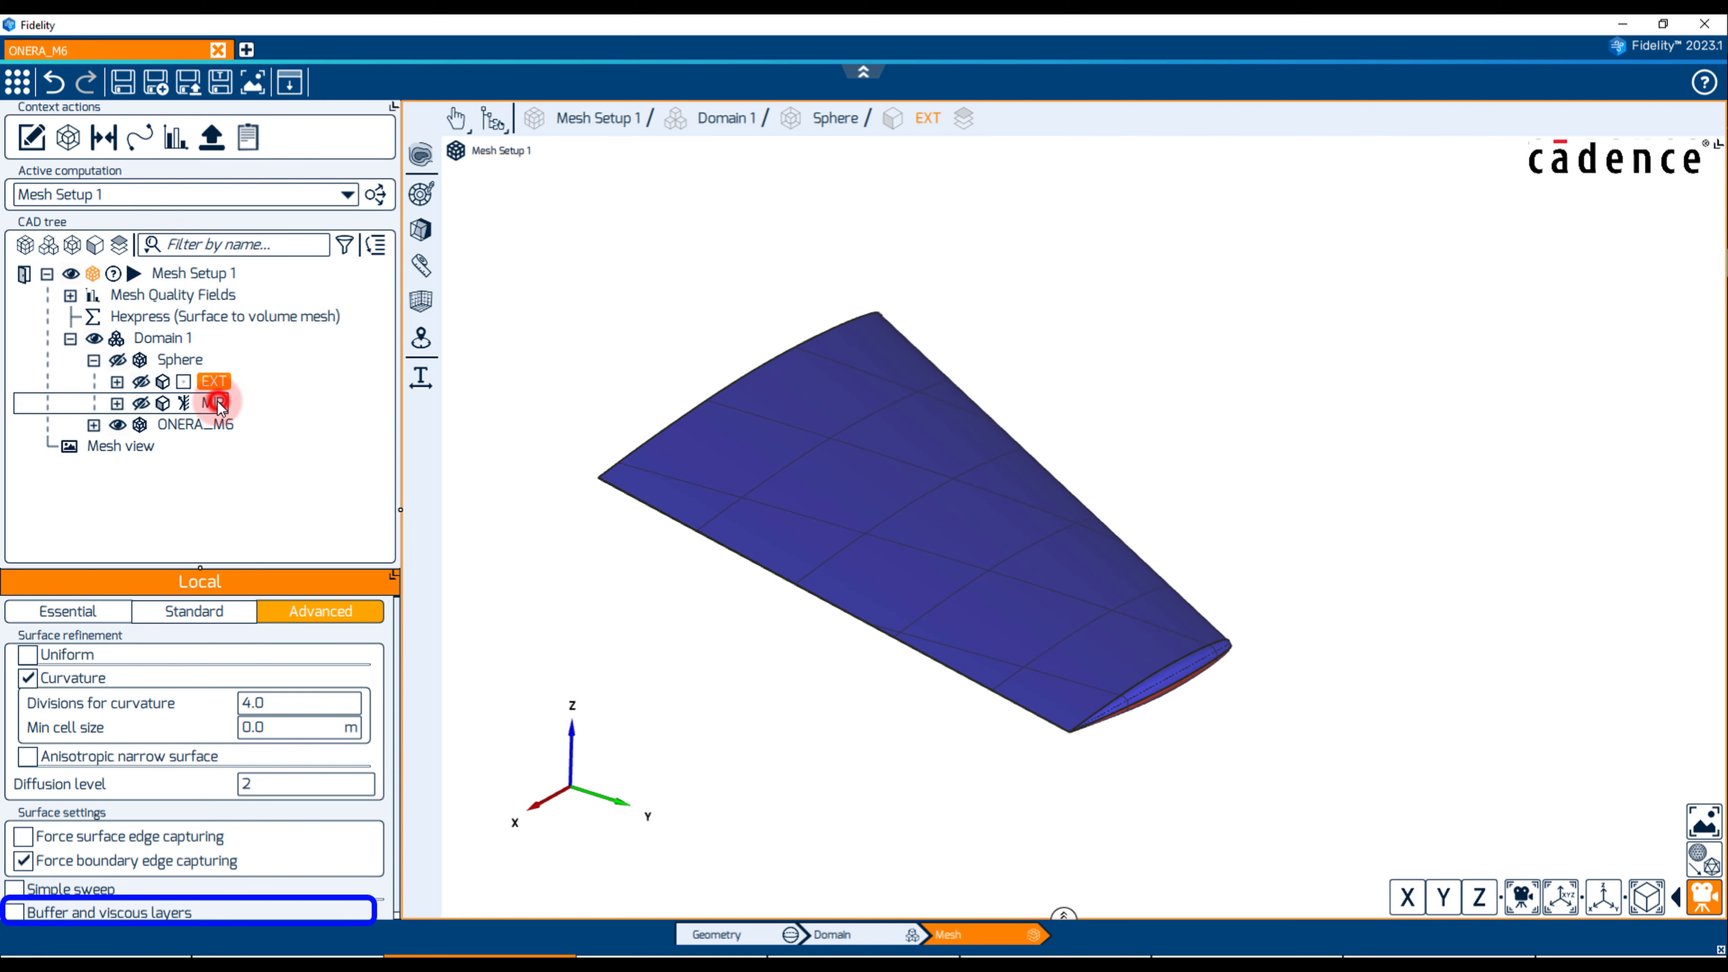
pyautogui.click(15, 912)
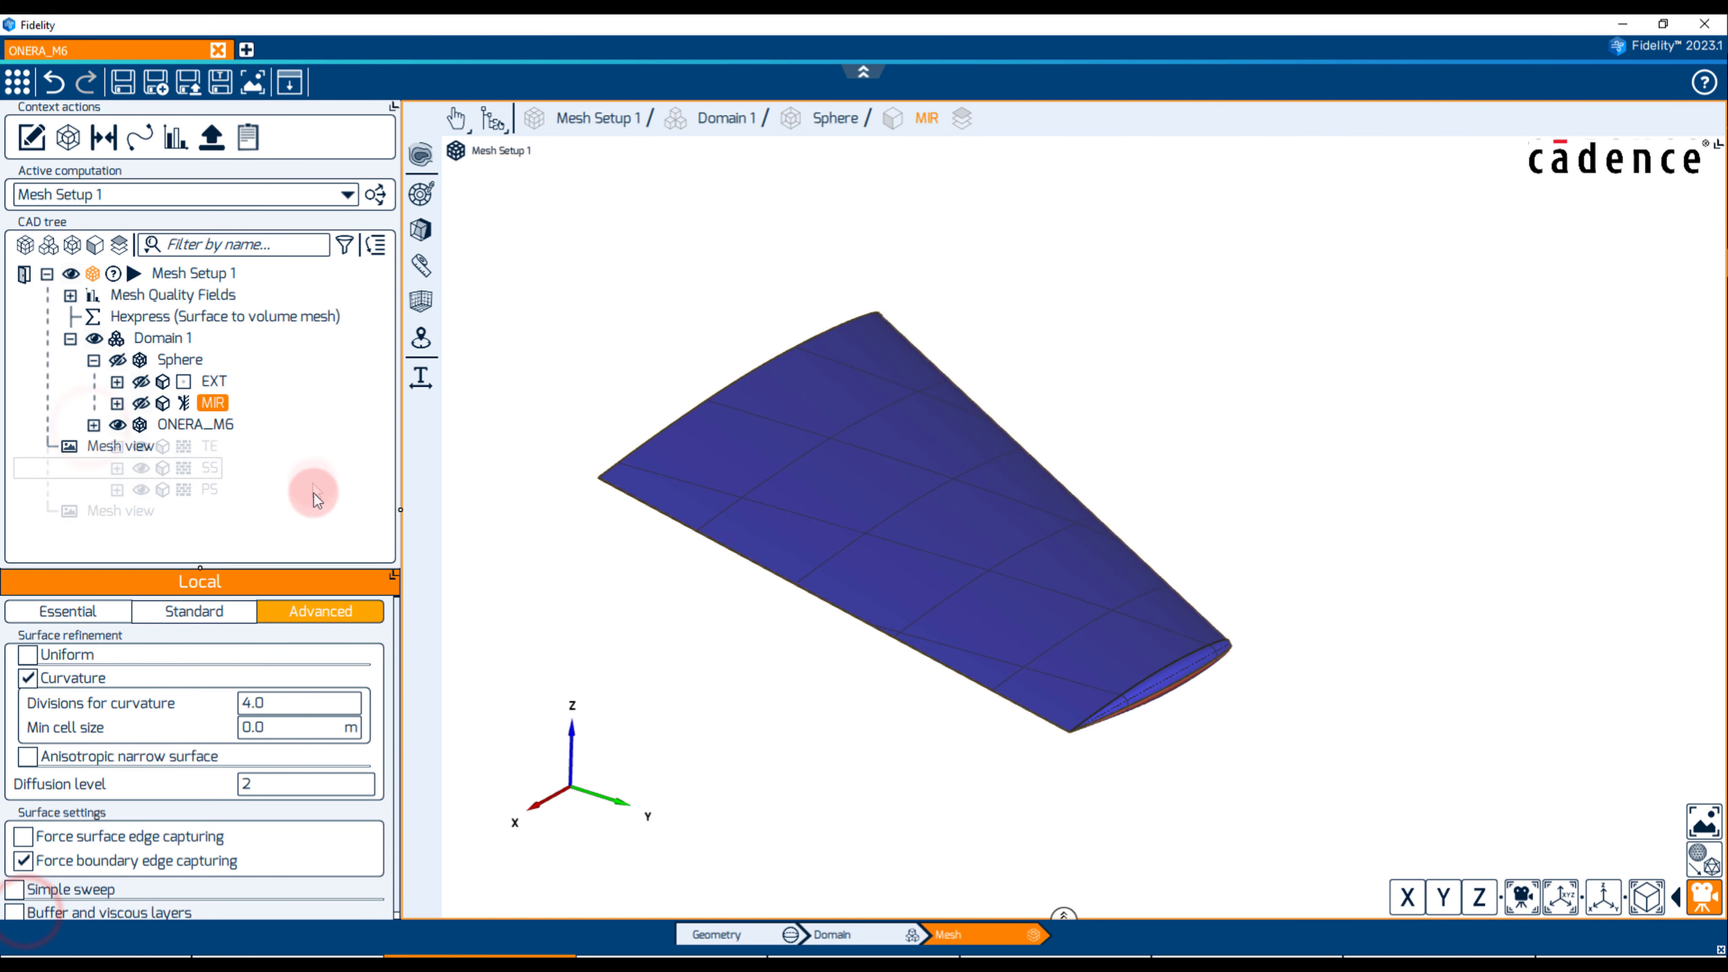
# Enable uniform surface refinement on ONERA_M6 with a cell size of 7.8e-3 m
pyautogui.click(224, 427)
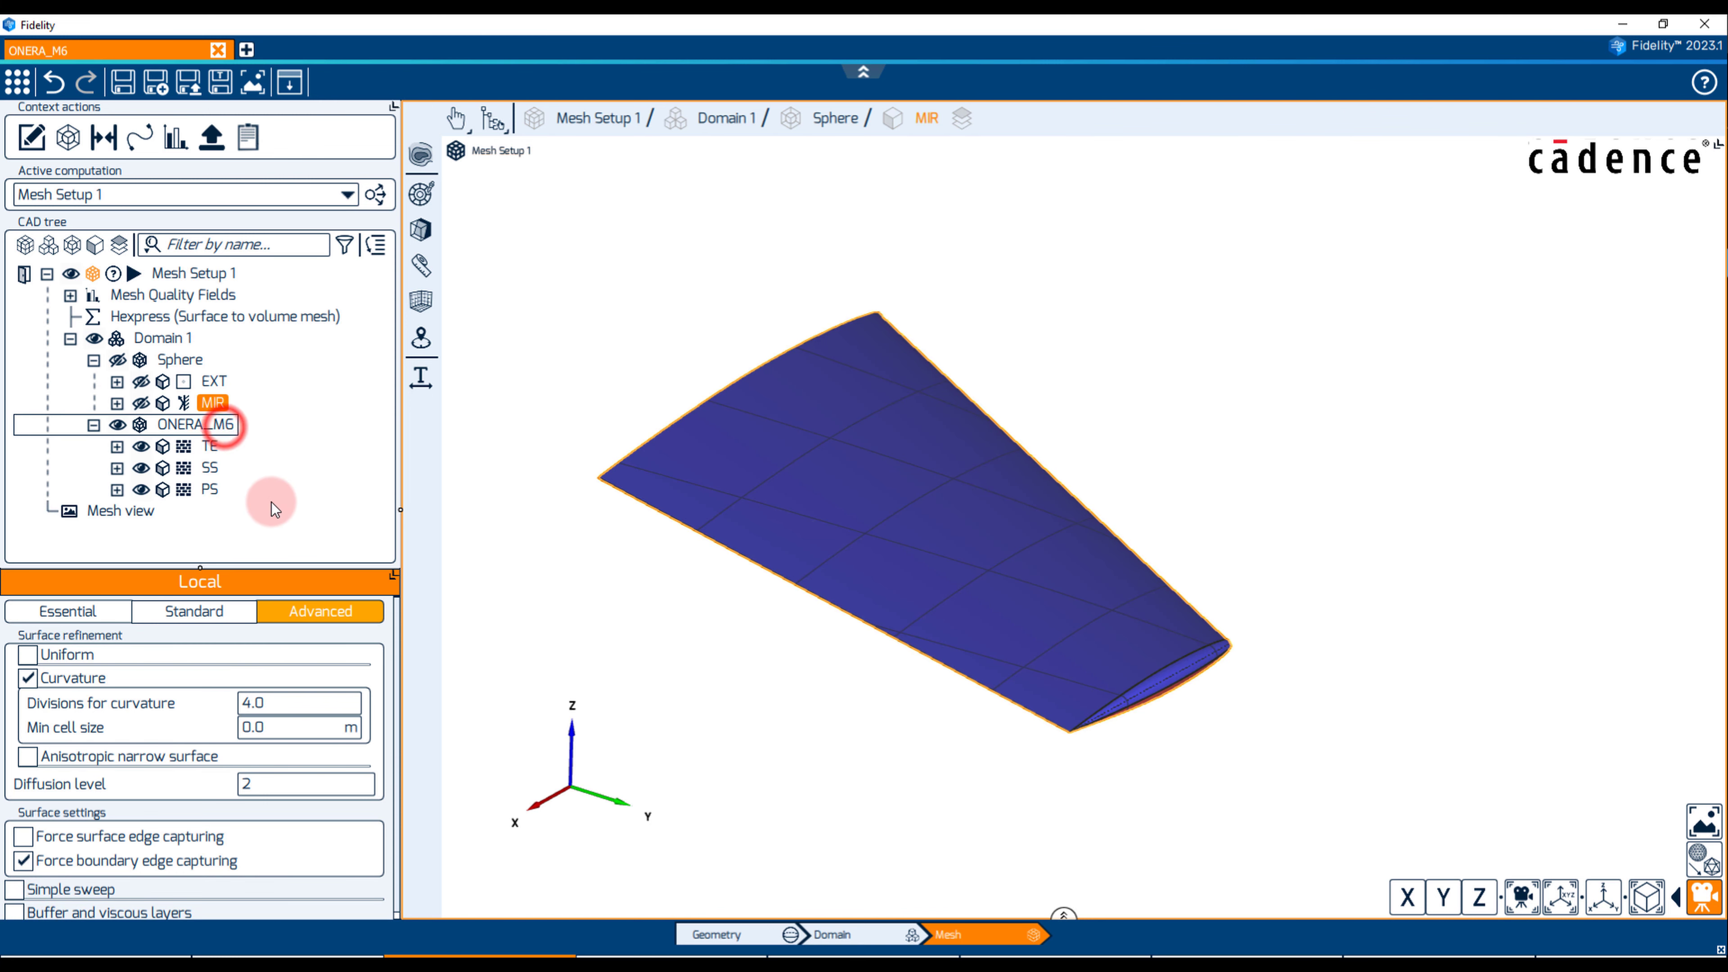
pyautogui.moveTo(280, 560); pyautogui.dragTo(294, 443)
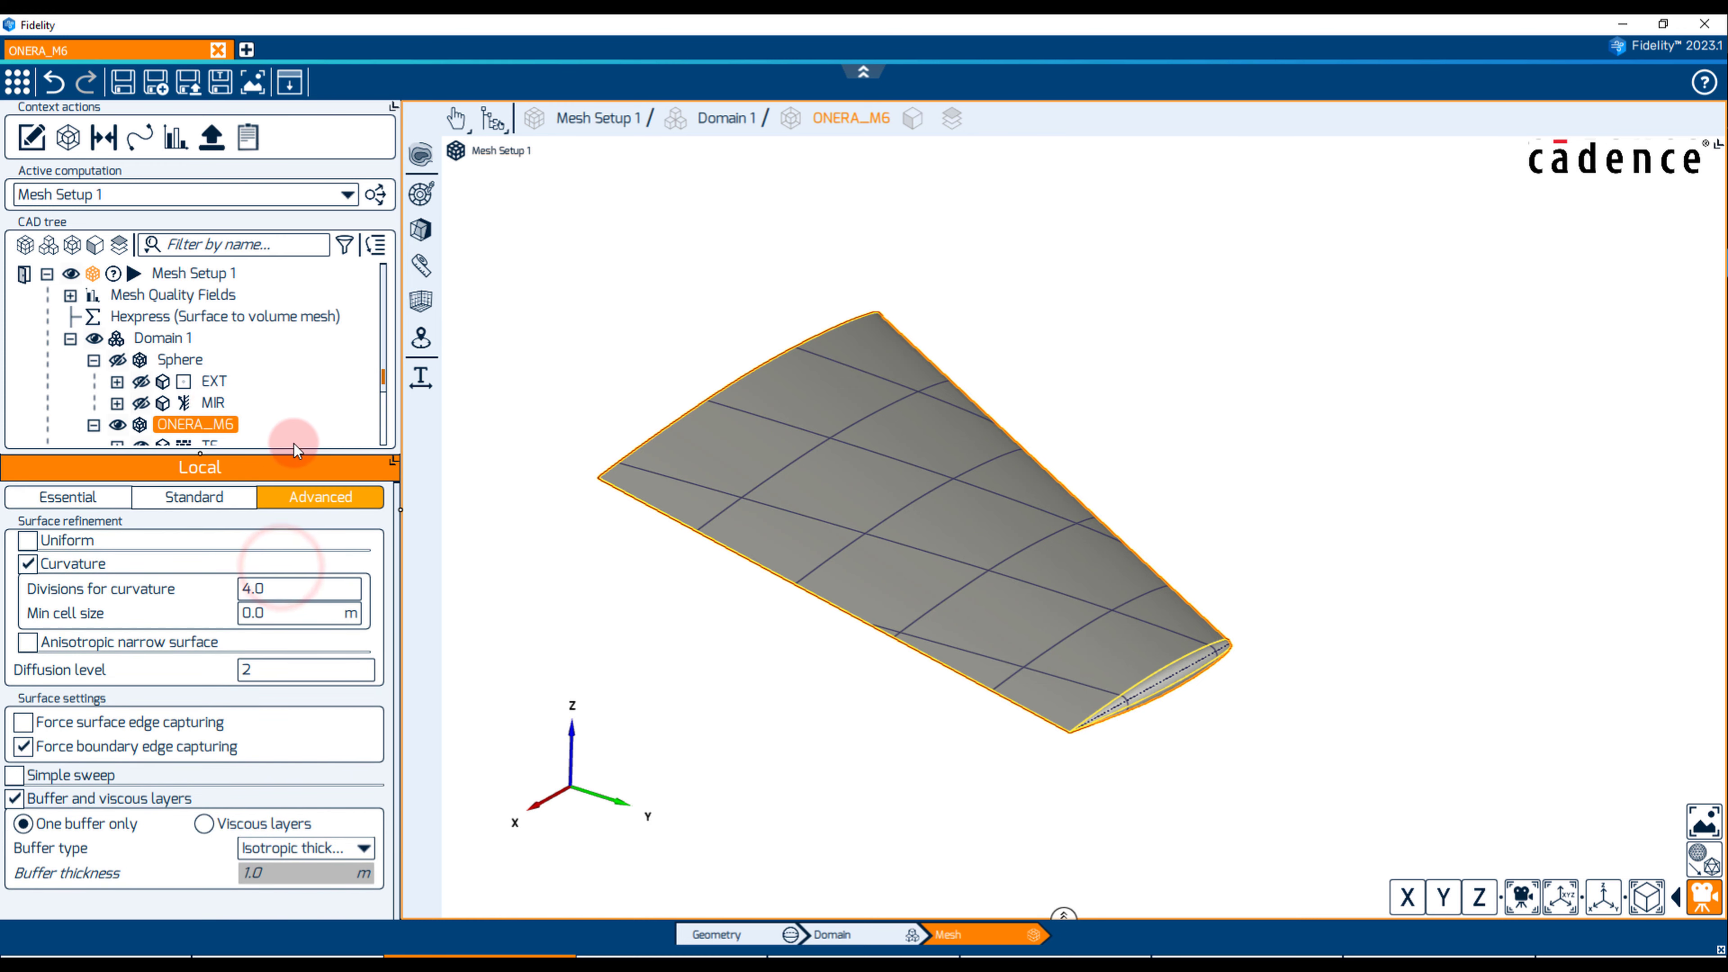
pyautogui.click(28, 540)
pyautogui.doubleClick(292, 564)
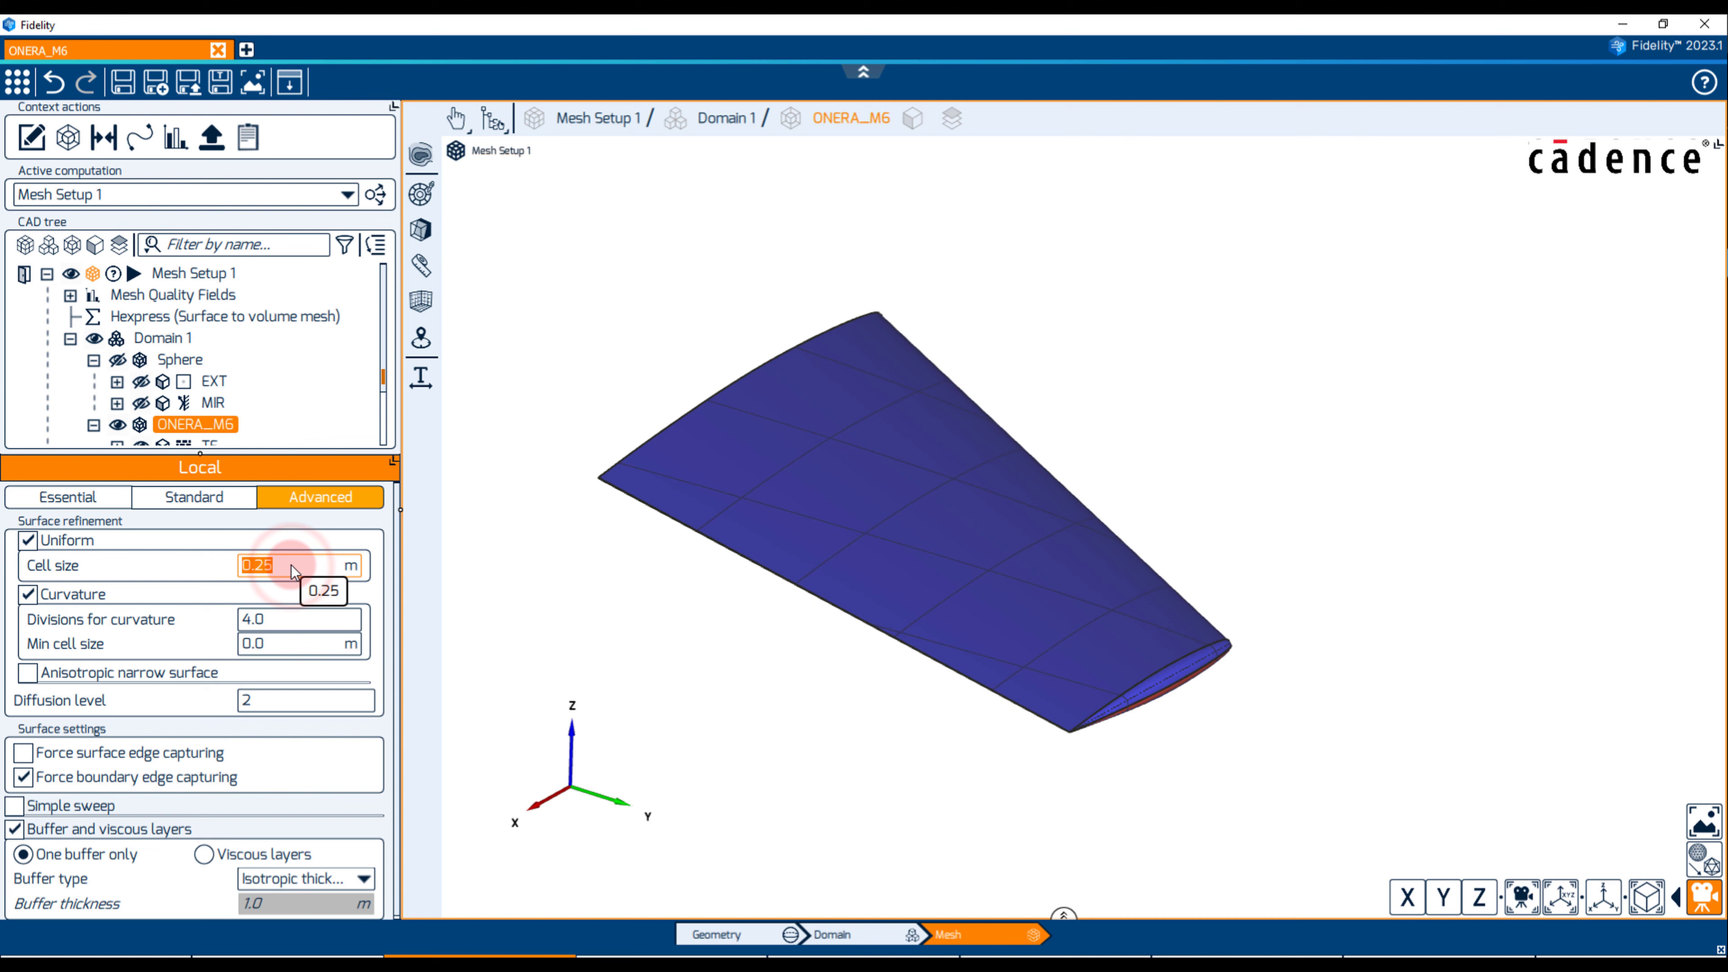
pyautogui.write('7.8e-3')
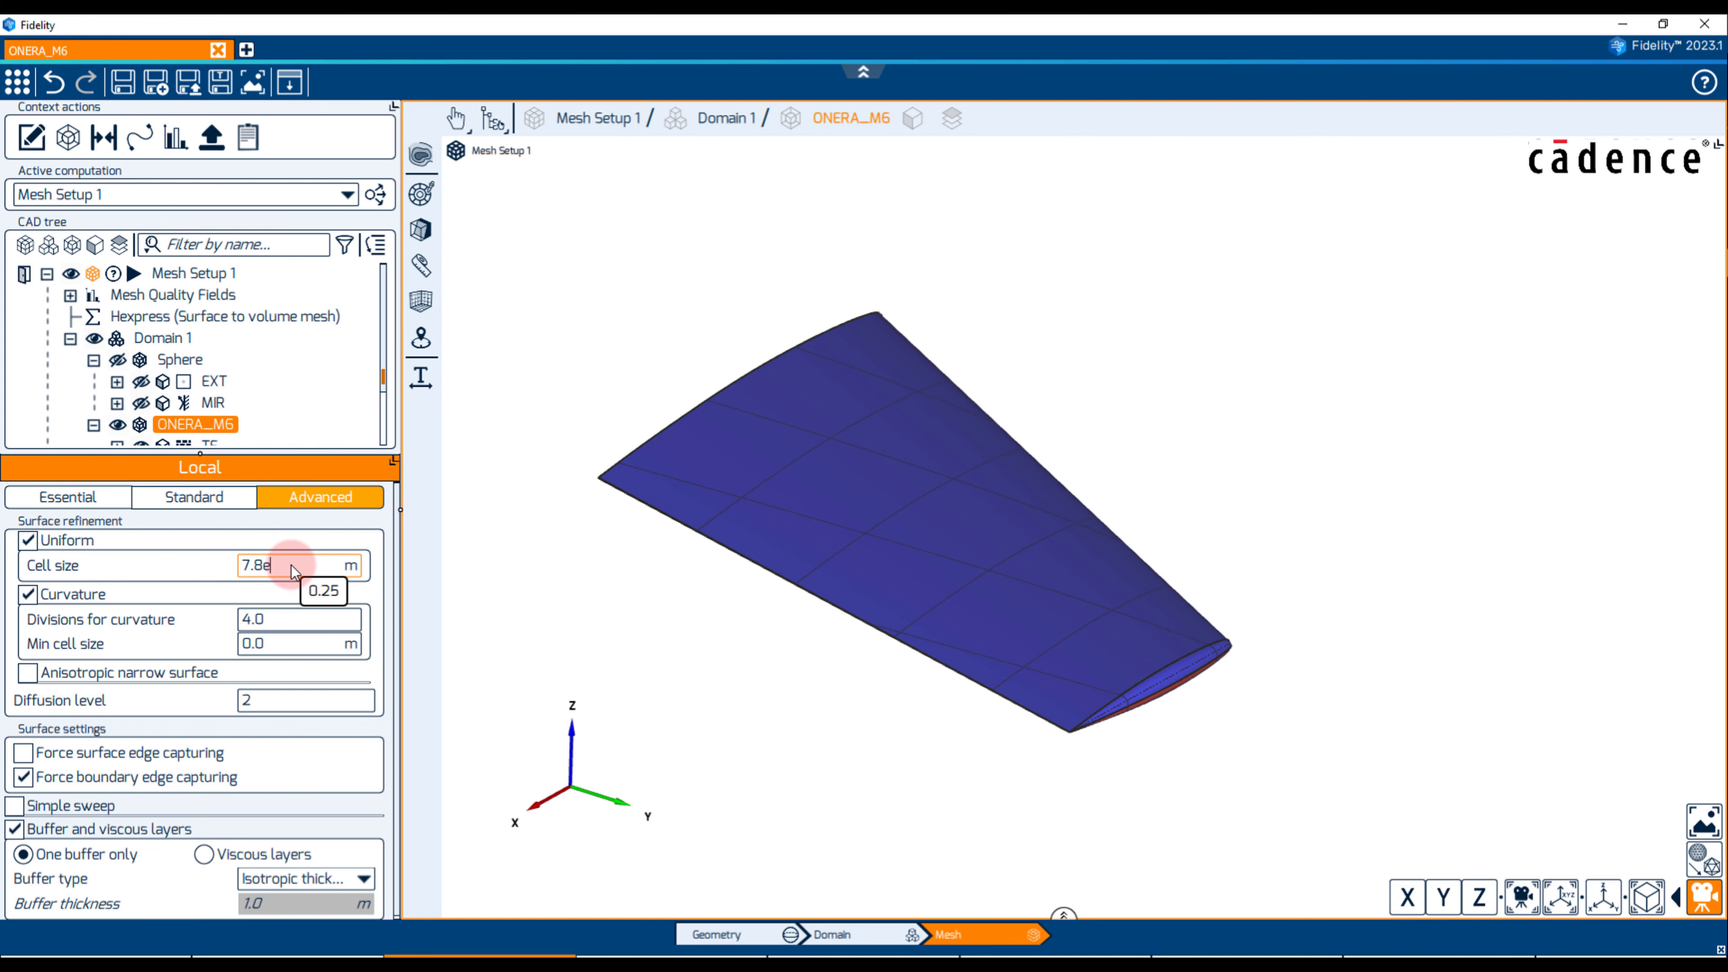
# Set ONERA_M6's divisions for curvature to 12.0, min cell size to 3e-3 m, and diffusion level to 4
pyautogui.doubleClick(270, 616)
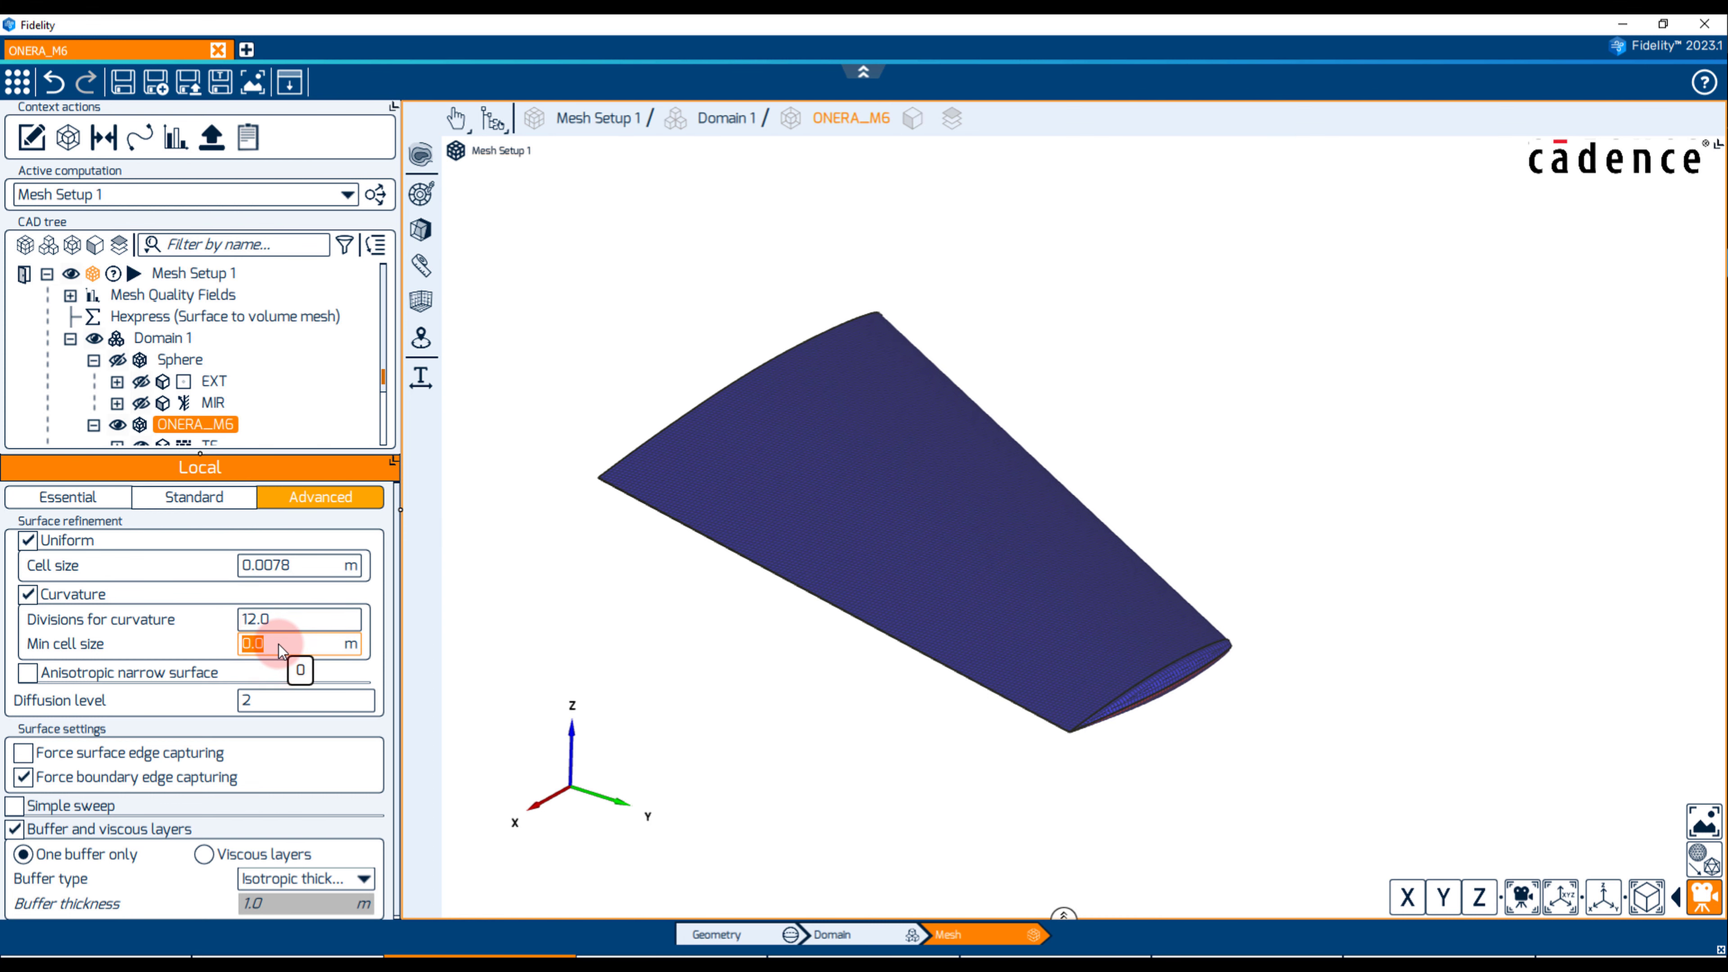
pyautogui.write('3e-3')
pyautogui.click(306, 701)
pyautogui.write('4')
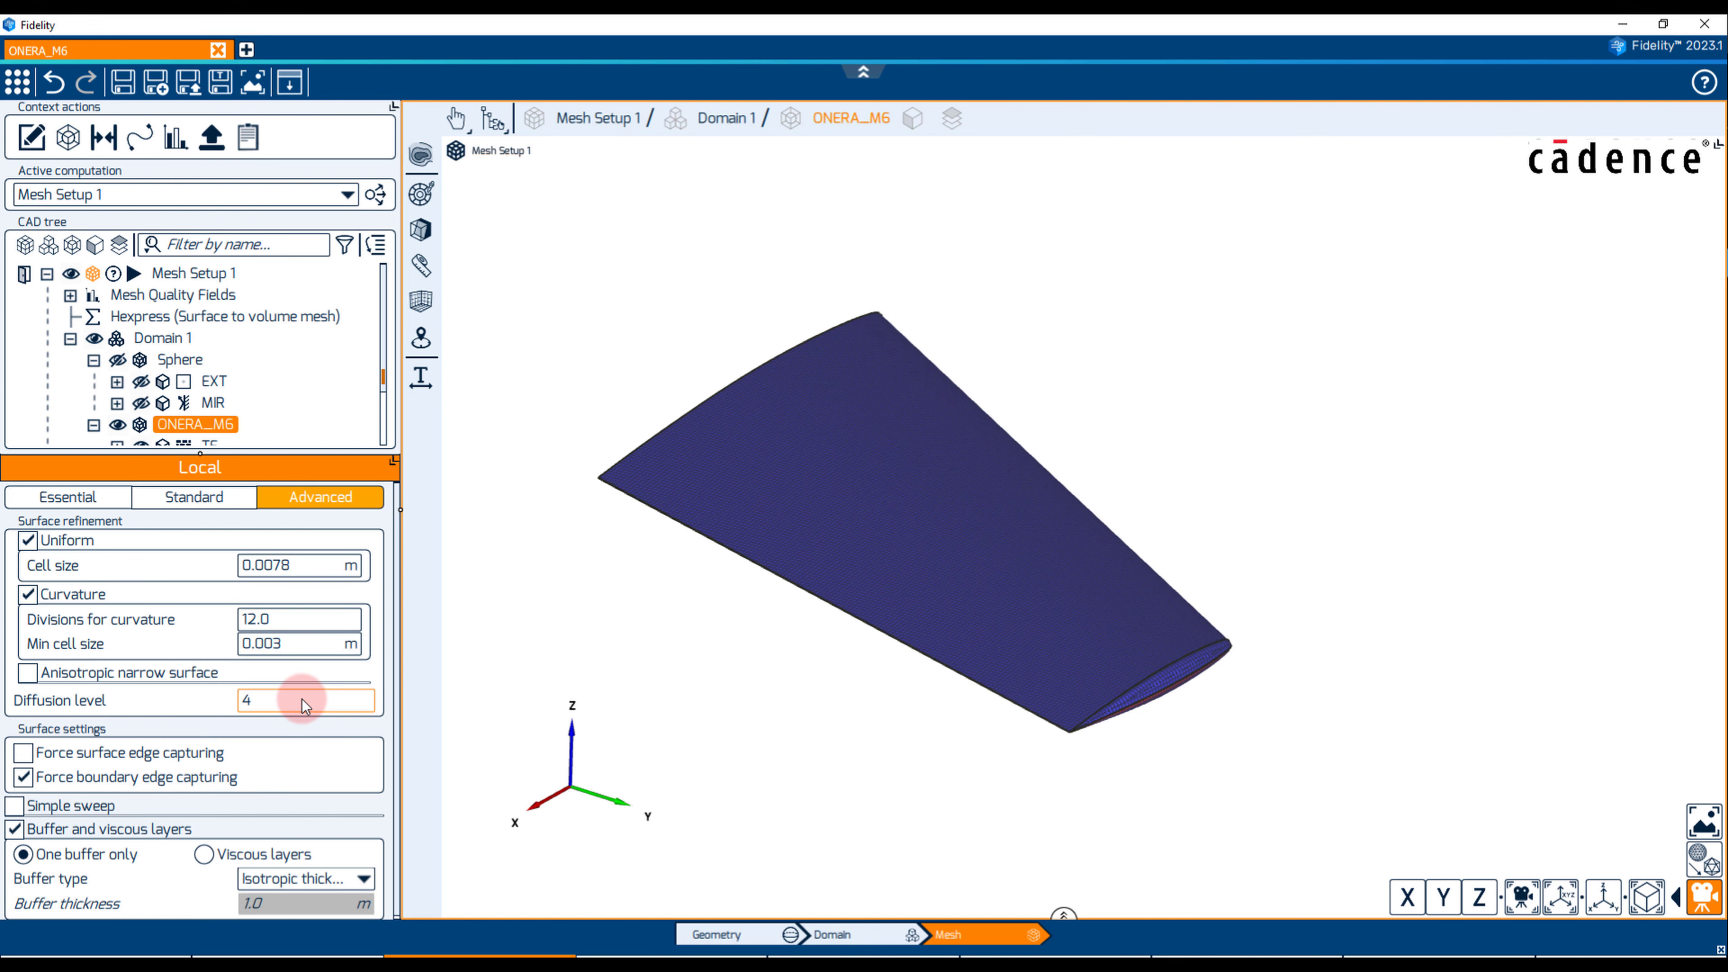
# Switch ONERA_M6 from one buffer only to viscous layers with a first layer thickness of 2.5e-06 m
pyautogui.scroll(-1, 182, 748)
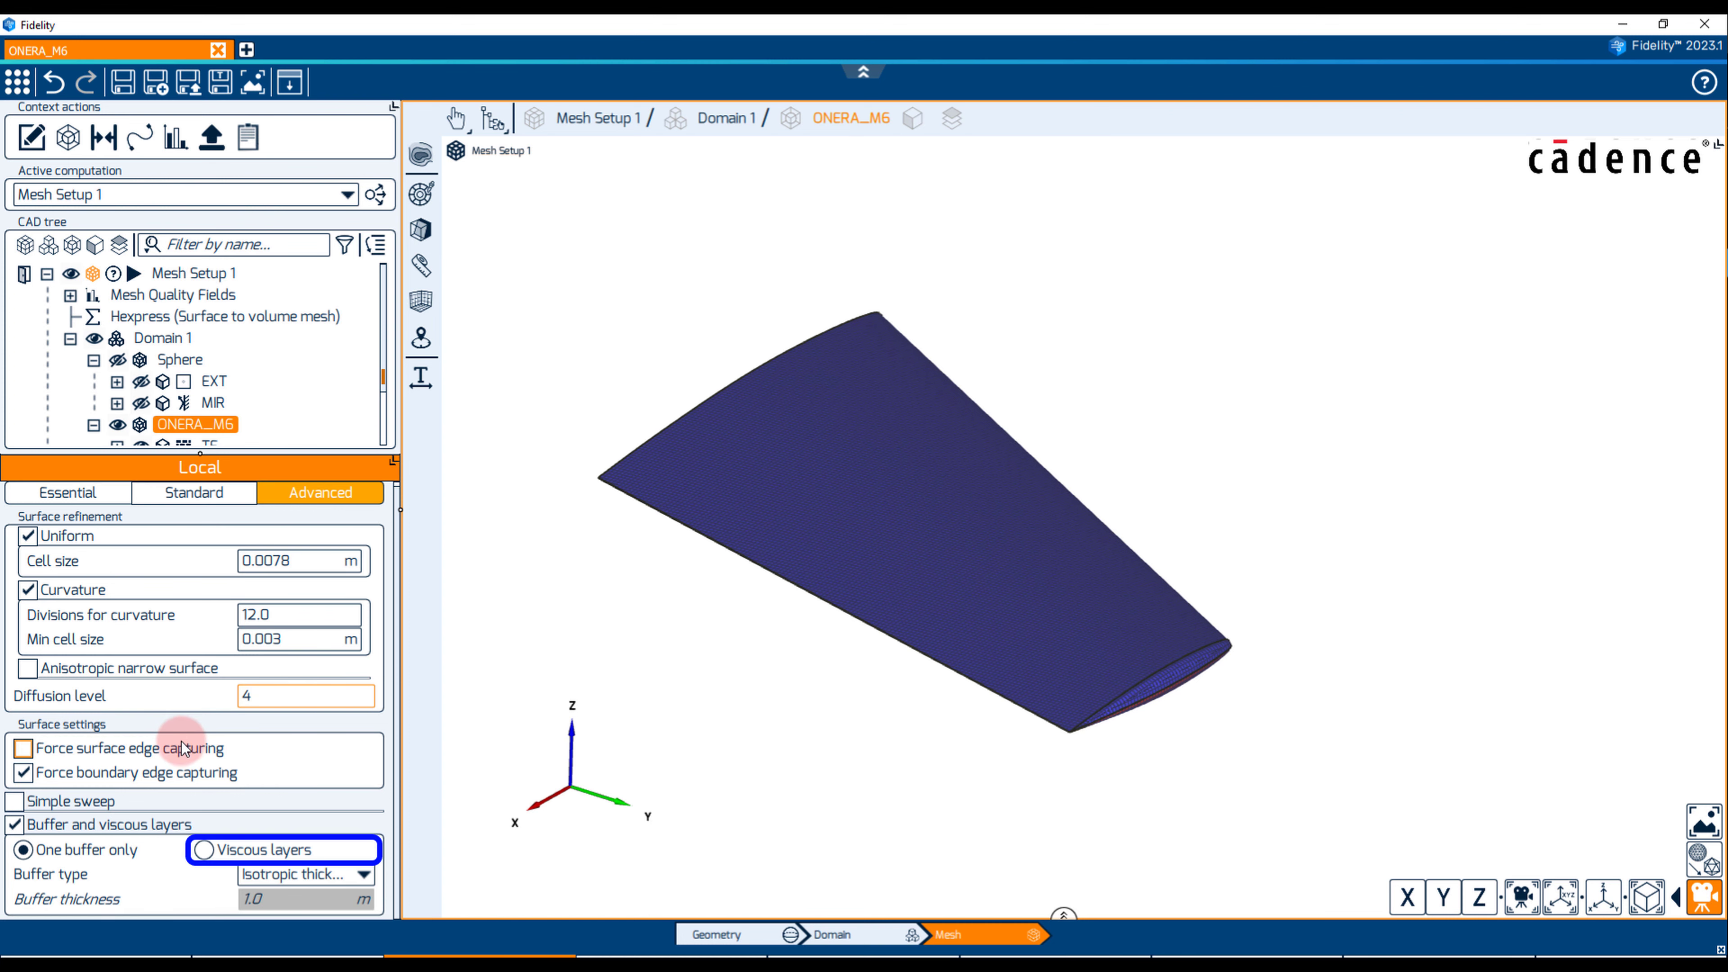
pyautogui.click(204, 849)
pyautogui.scroll(-2, 259, 830)
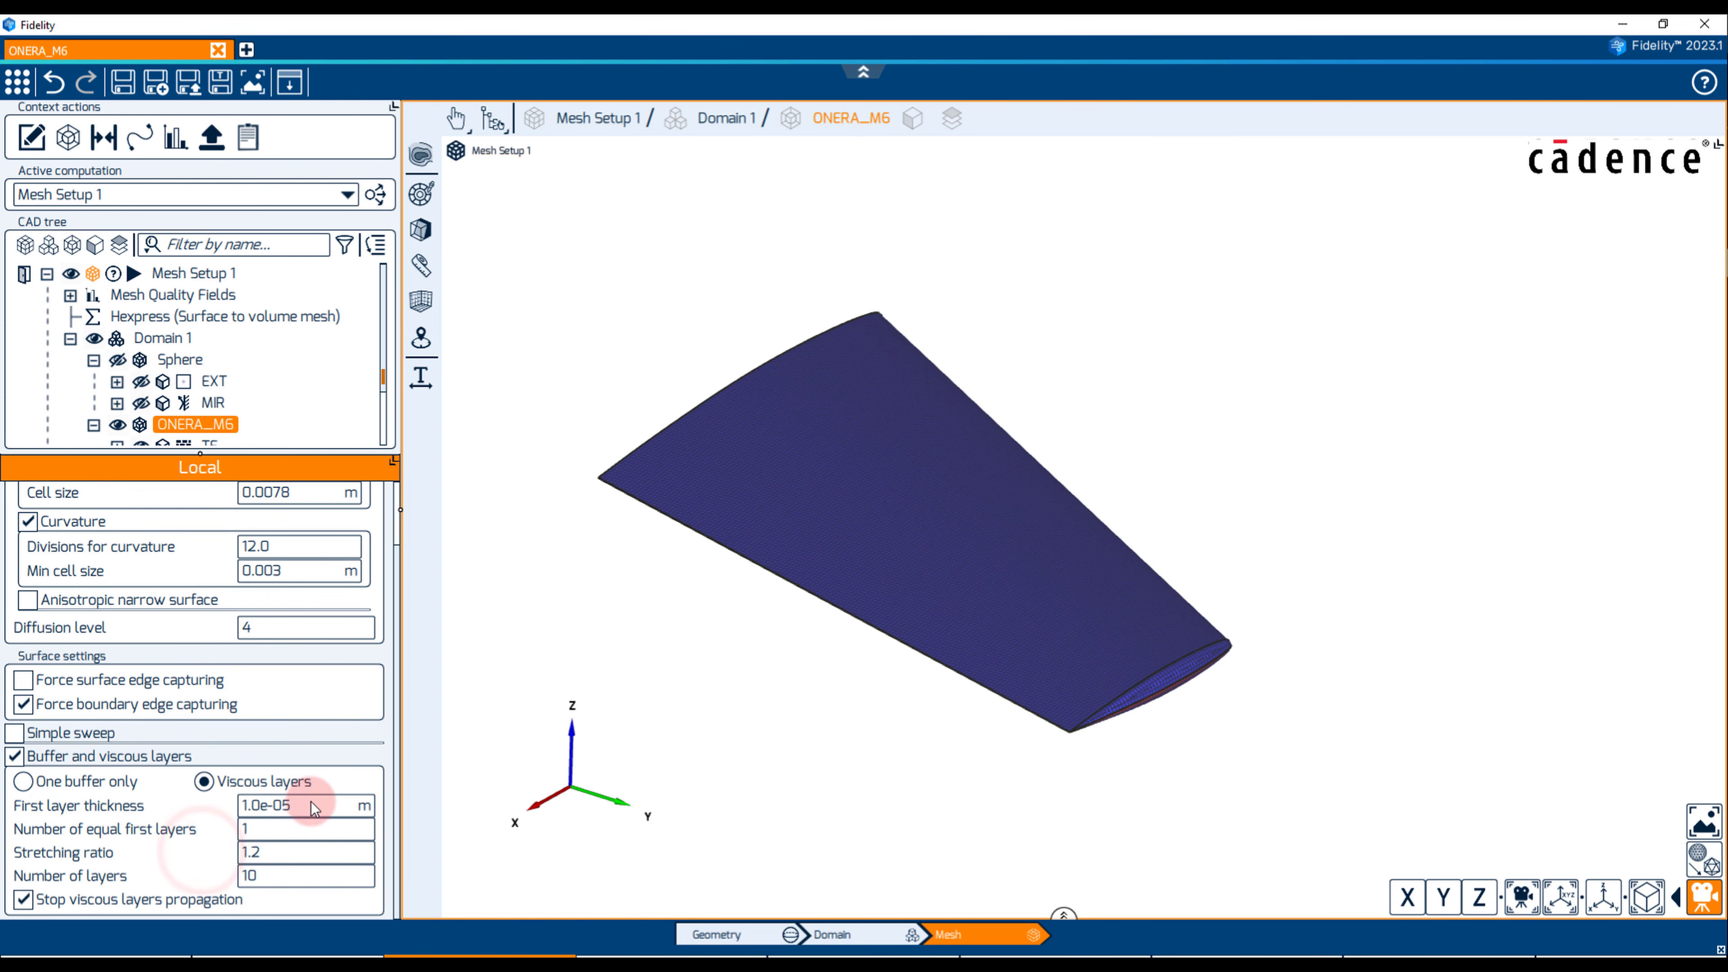
pyautogui.click(310, 802)
pyautogui.press('BackSpace')
pyautogui.press('BackSpace')
pyautogui.press('BackSpace')
pyautogui.press('BackSpace')
pyautogui.press('BackSpace')
pyautogui.press('BackSpace')
pyautogui.press('BackSpace')
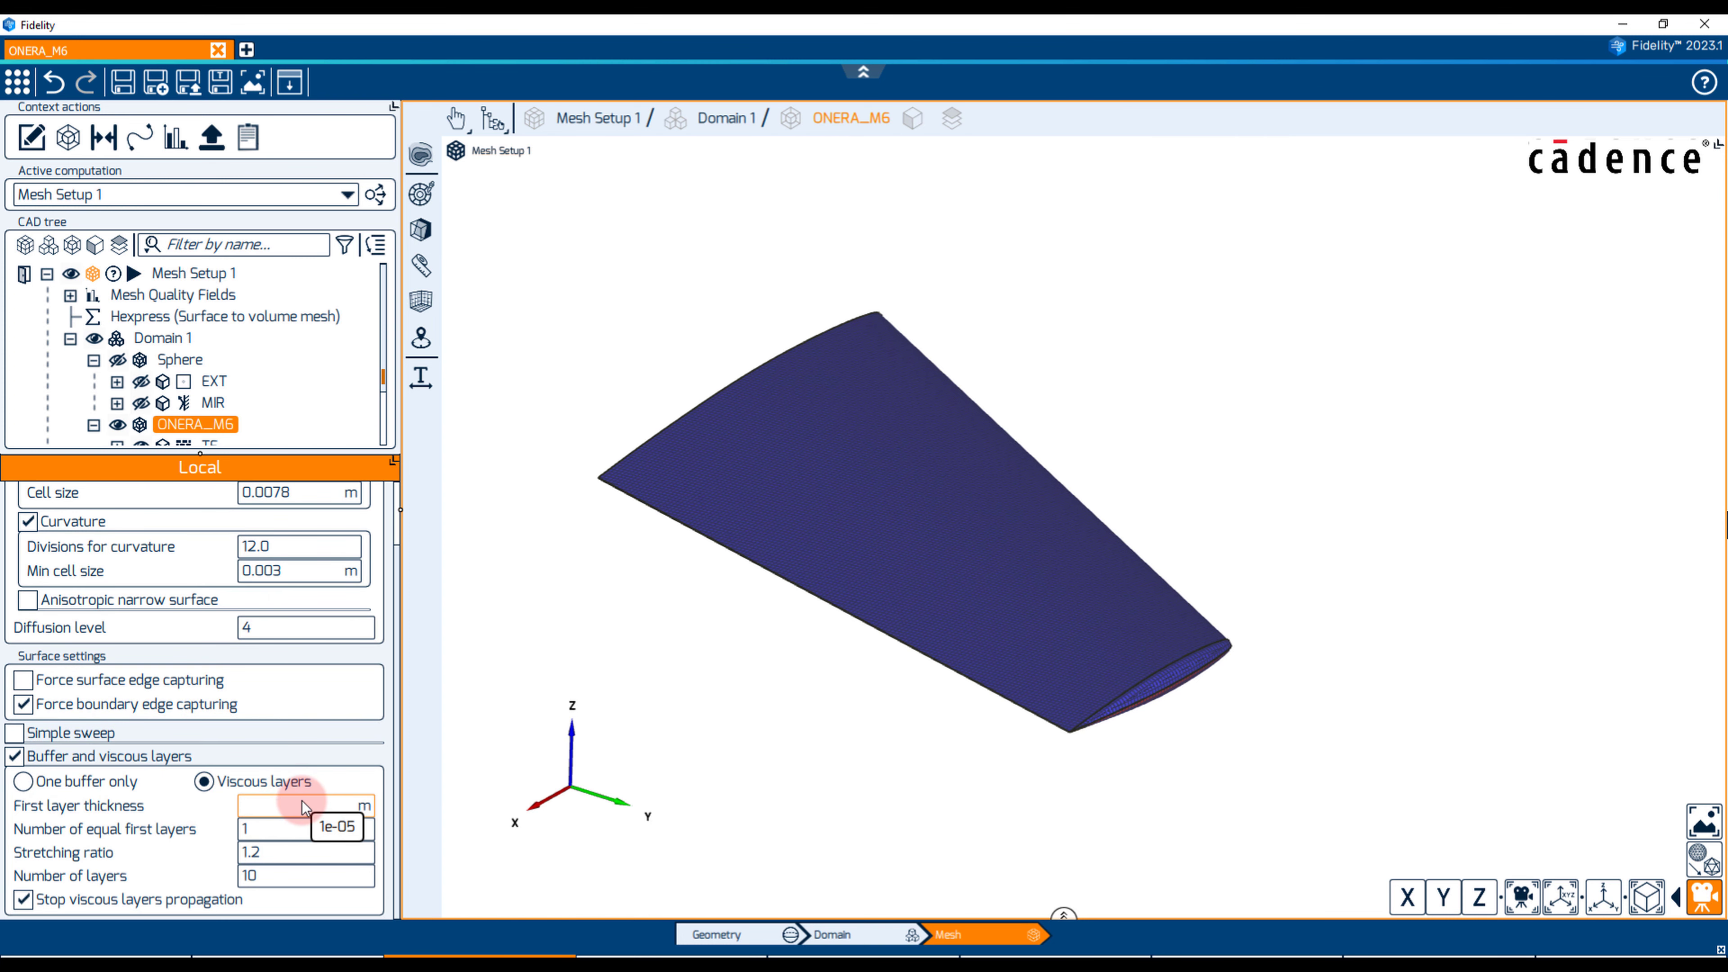
pyautogui.write('2.5e-06')
pyautogui.press('Tab')
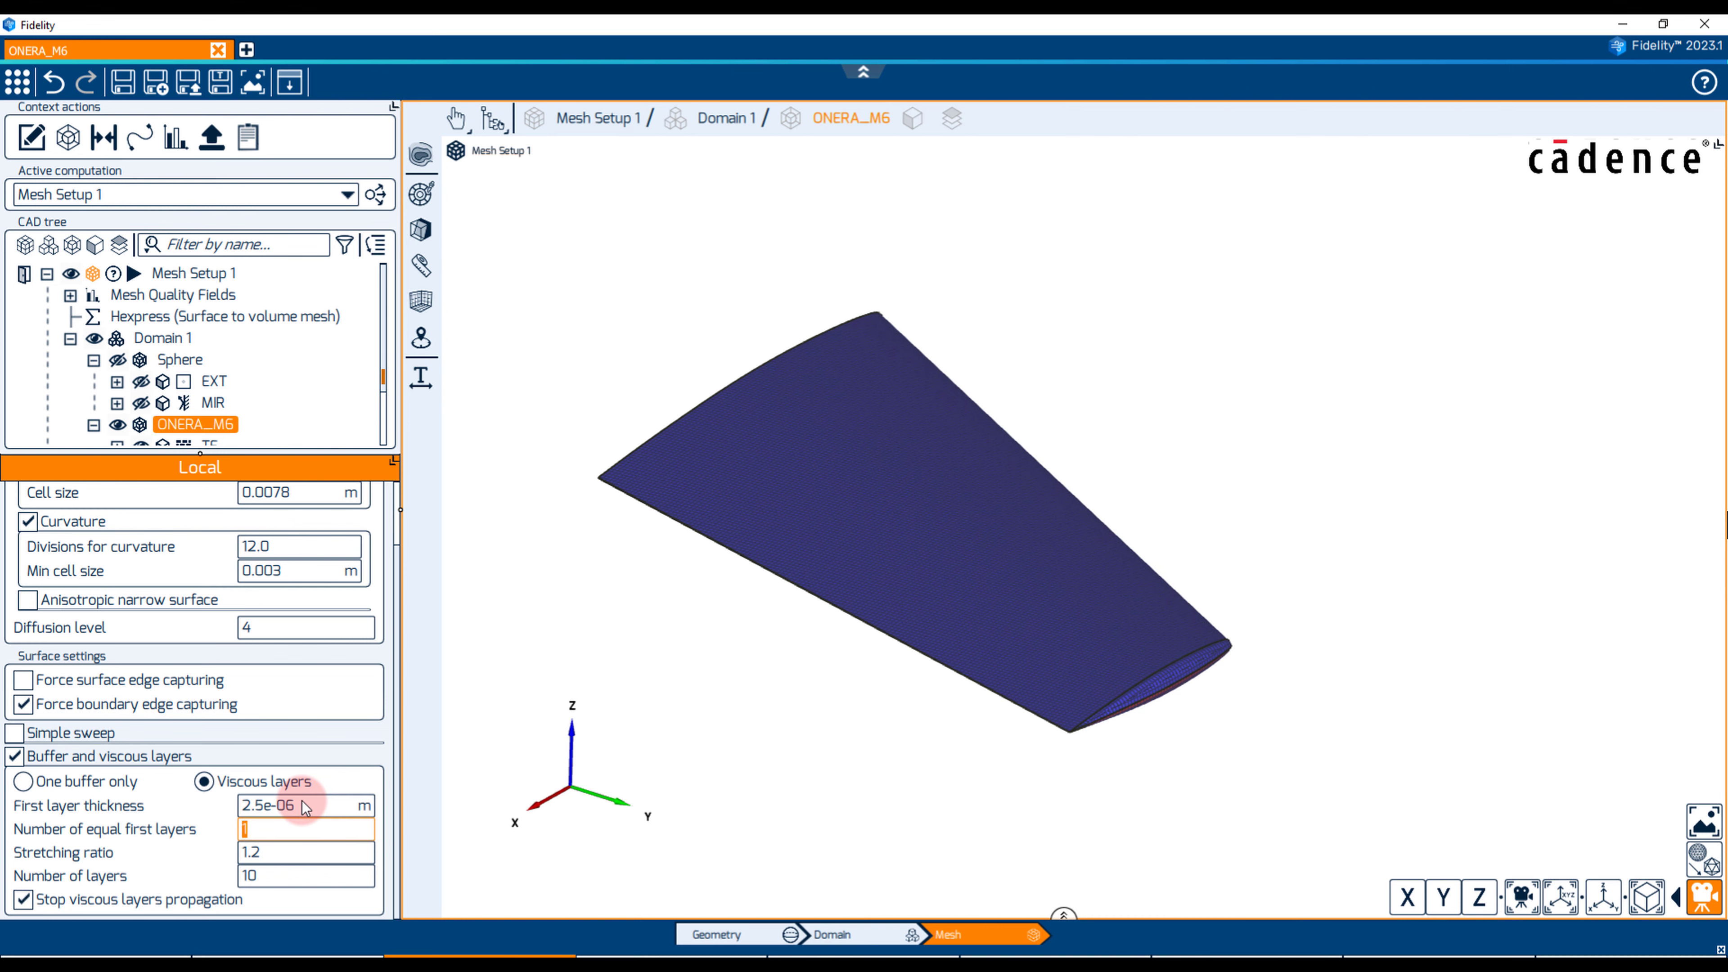
# Set ONERA_M6's viscous layers to 3 equal first layers, a stretching ratio of 1.25, and 36 layers
pyautogui.write('3')
pyautogui.press('Tab')
pyautogui.write('1.25')
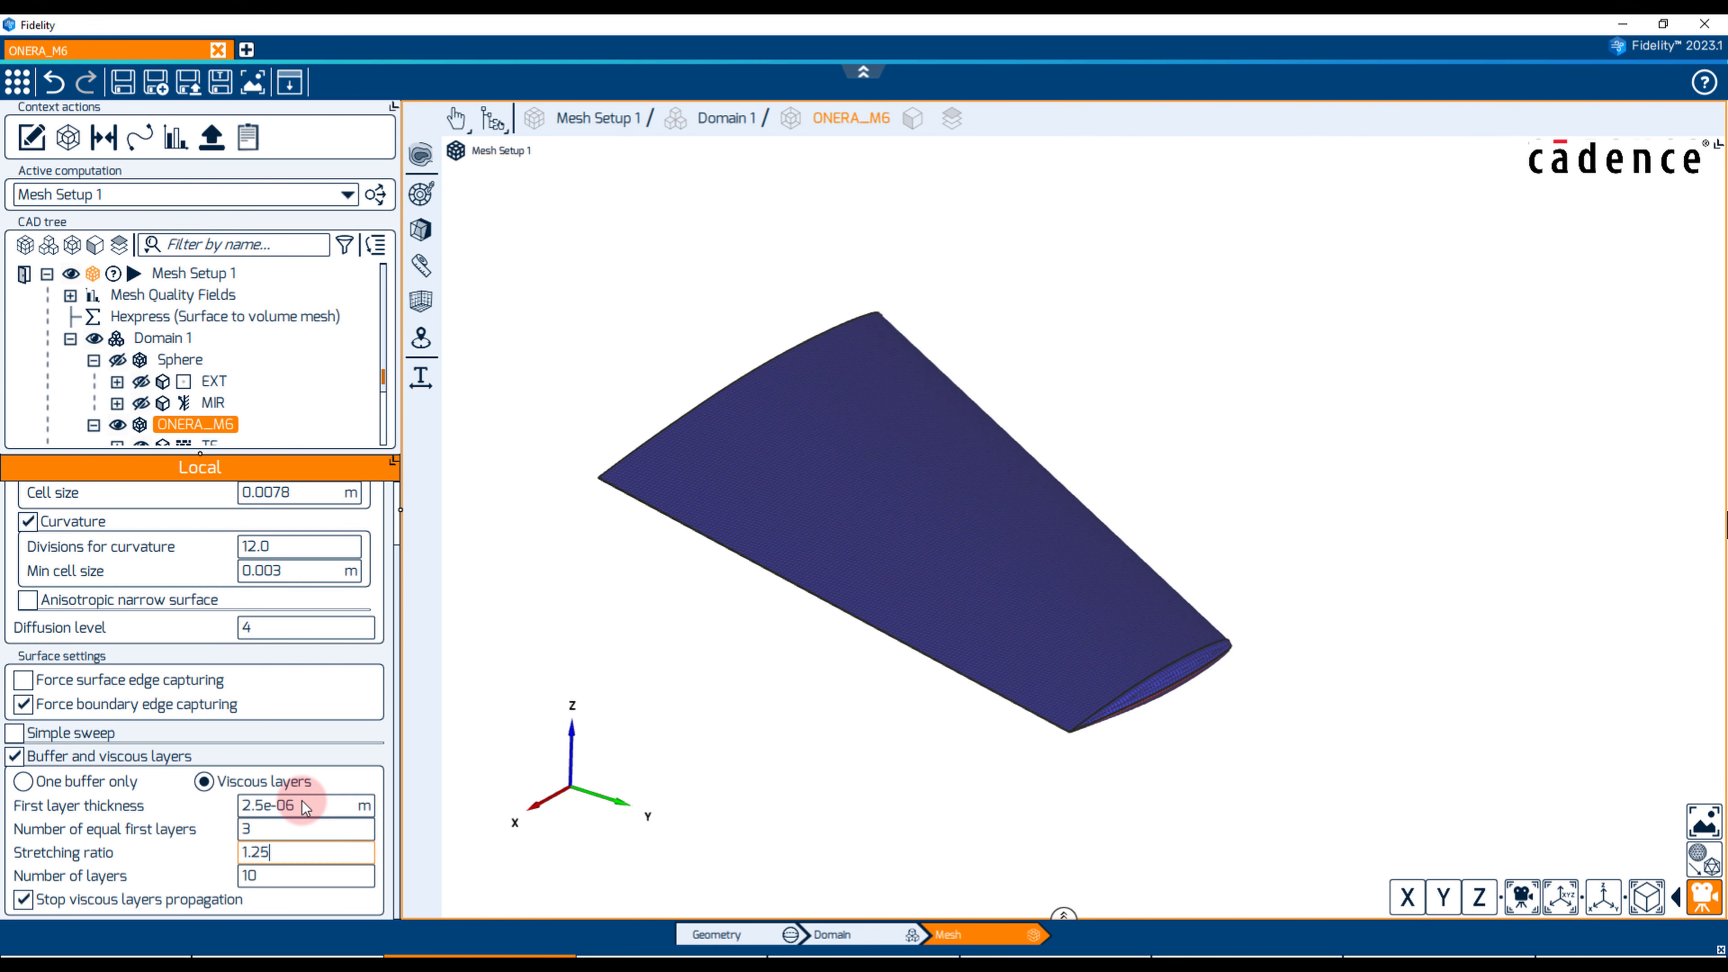
pyautogui.press('Tab')
pyautogui.write('36')
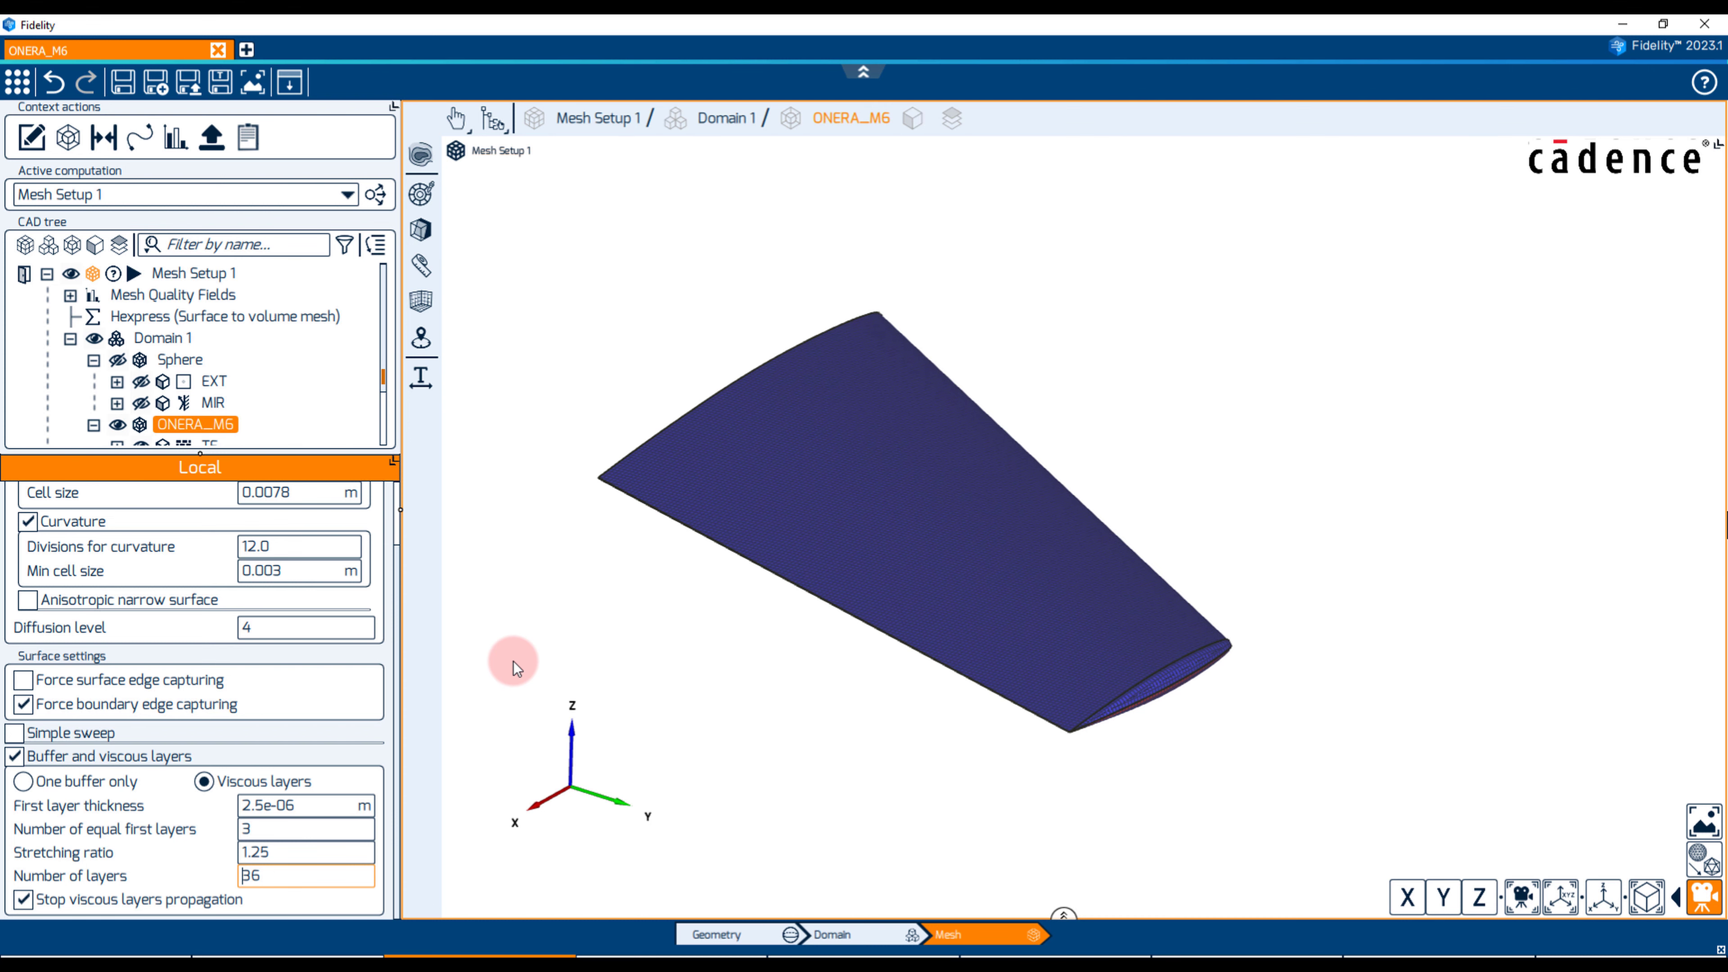
# Enable anisotropic narrow surface refinement on the wing's TE surface
pyautogui.scroll(-3, 229, 404)
pyautogui.click(218, 373)
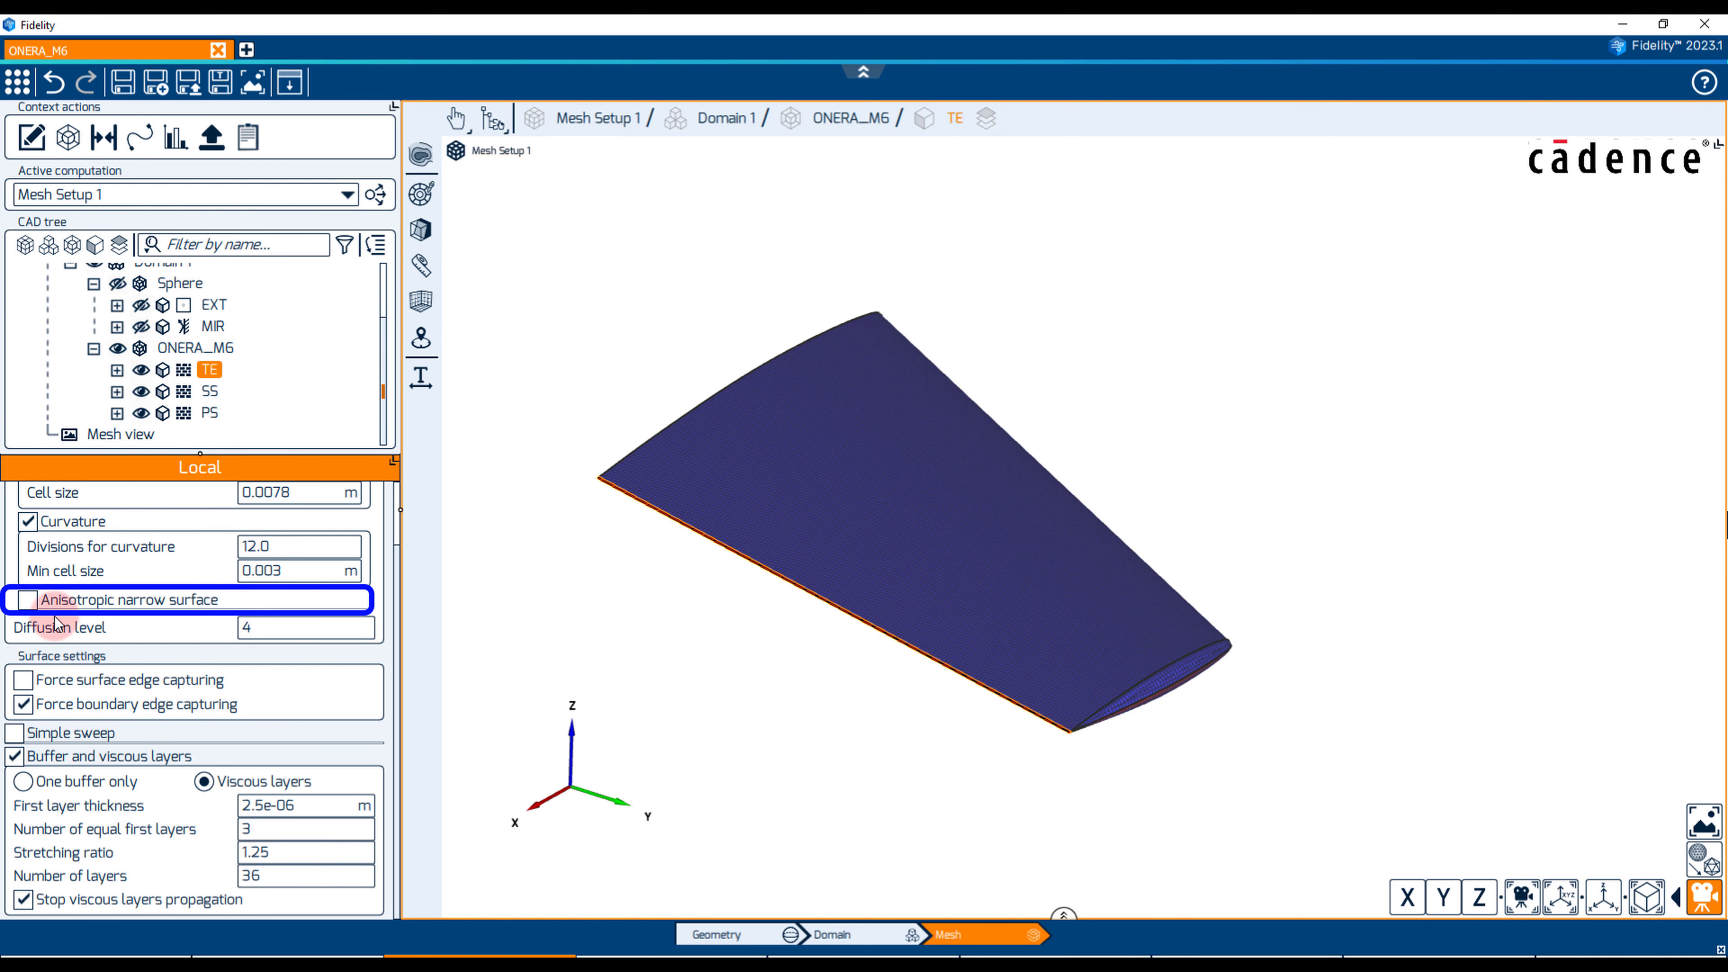
pyautogui.click(28, 600)
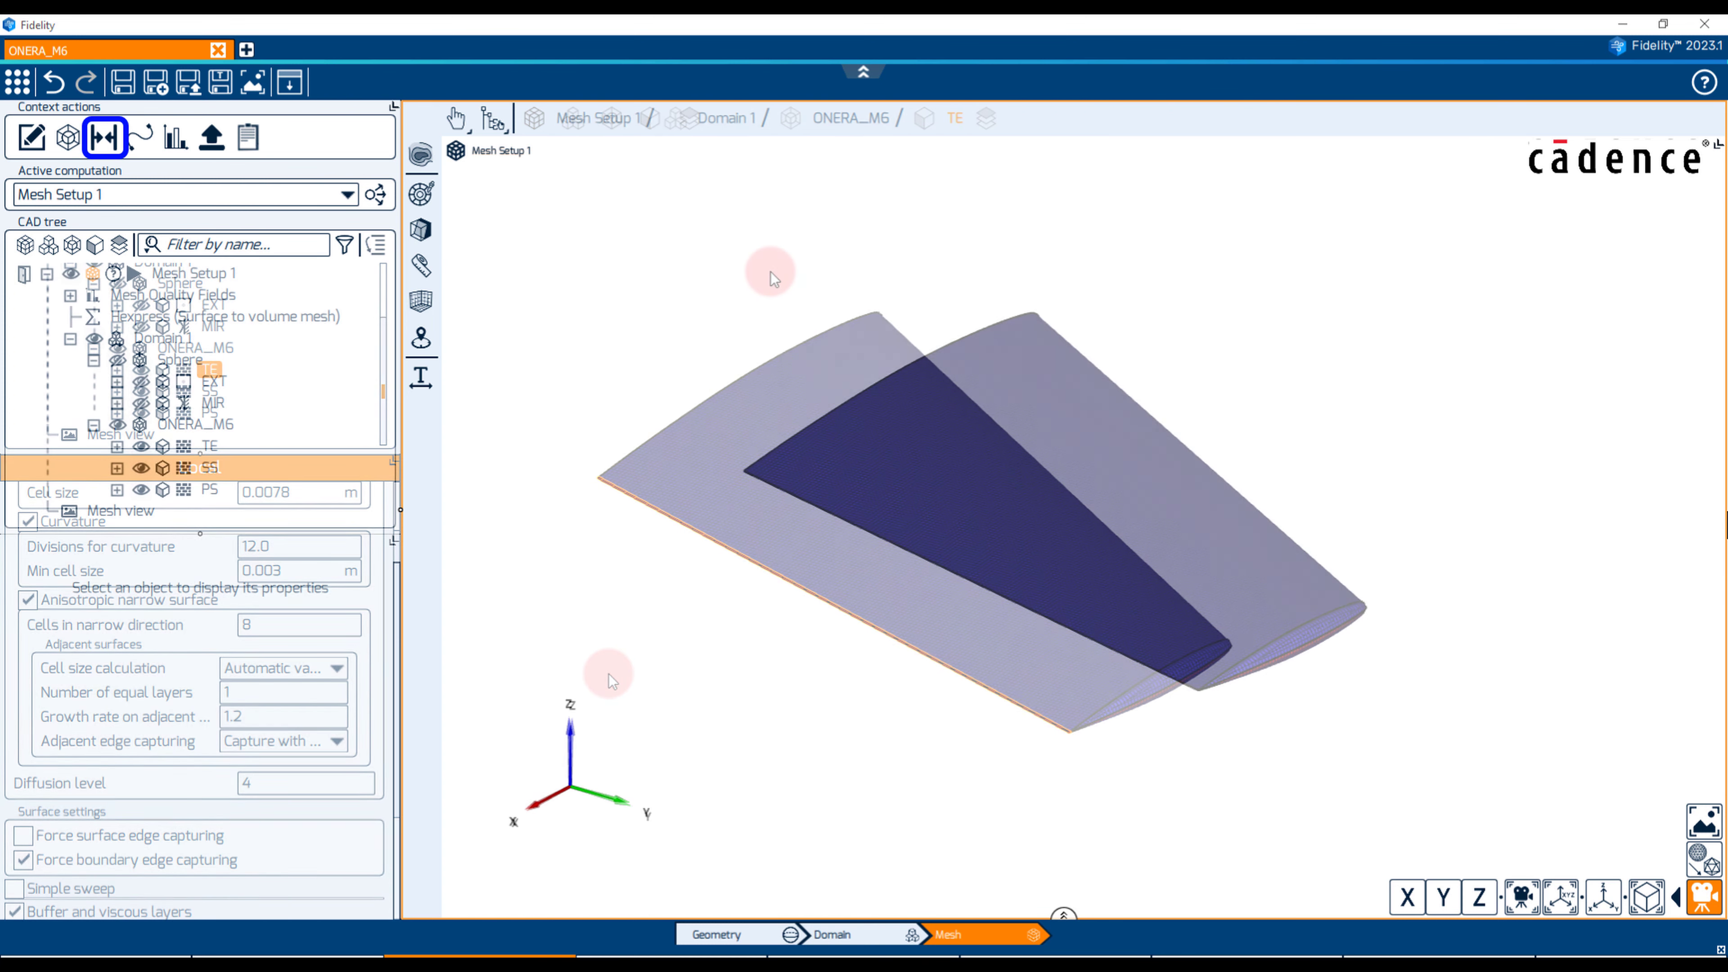
# Create a proximity refinement with separate sets made from the wing's SS and PS surfaces
pyautogui.click(104, 137)
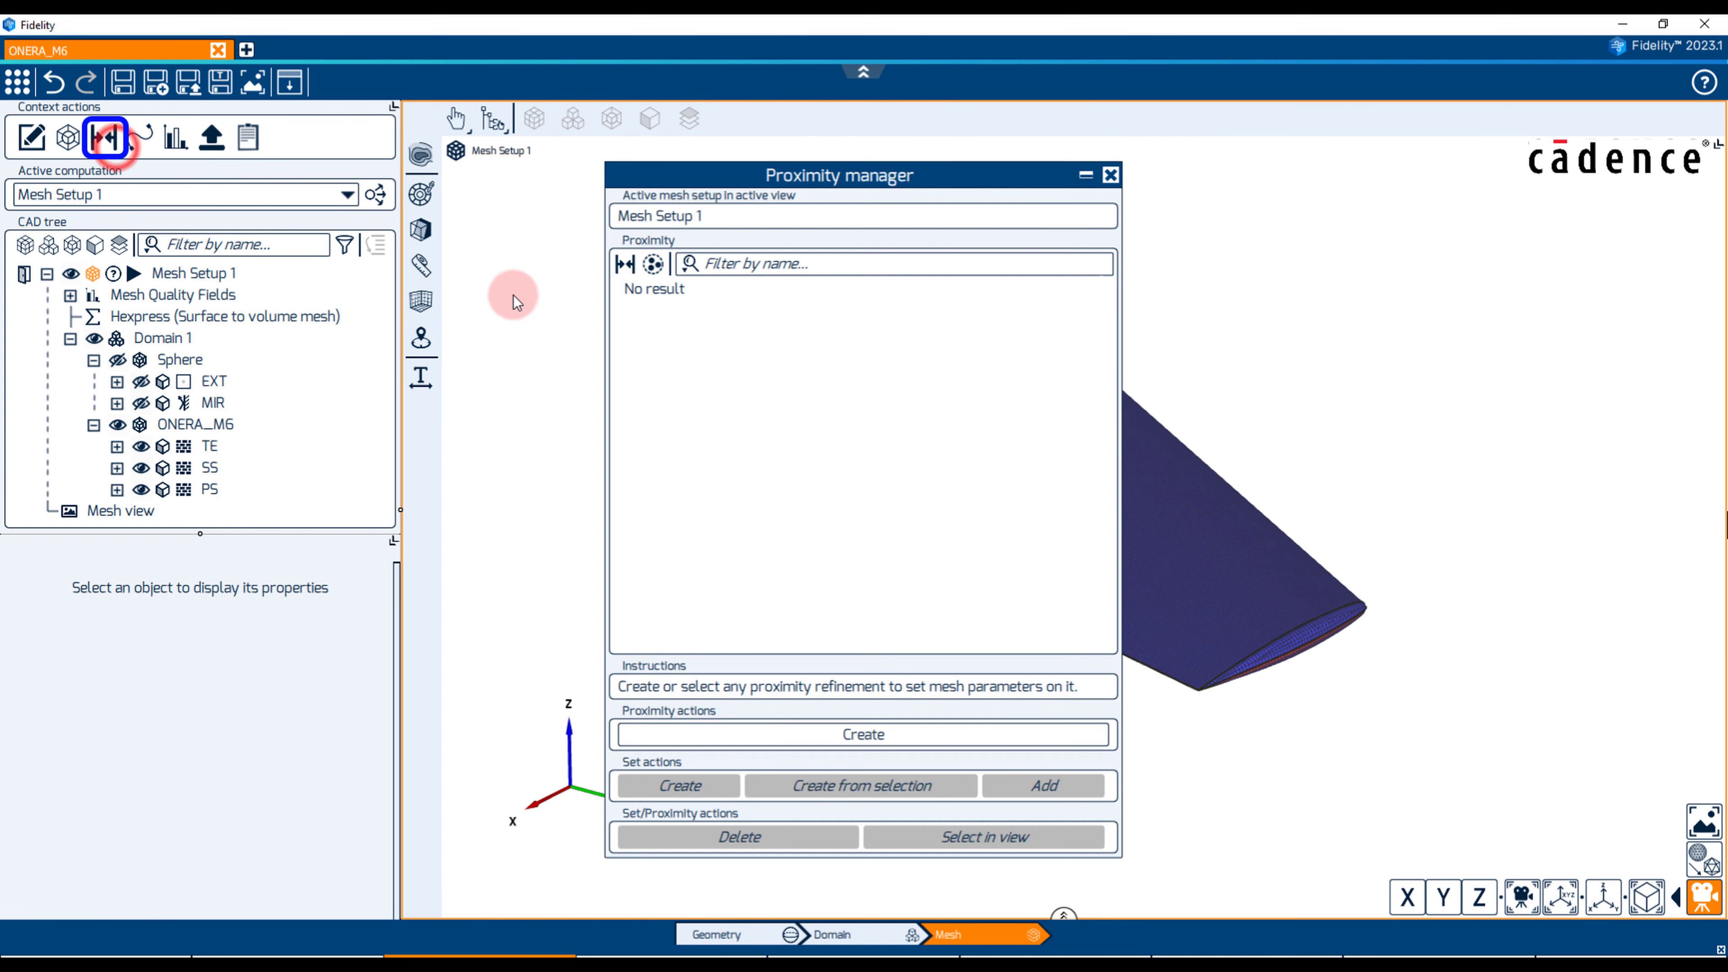
pyautogui.click(767, 733)
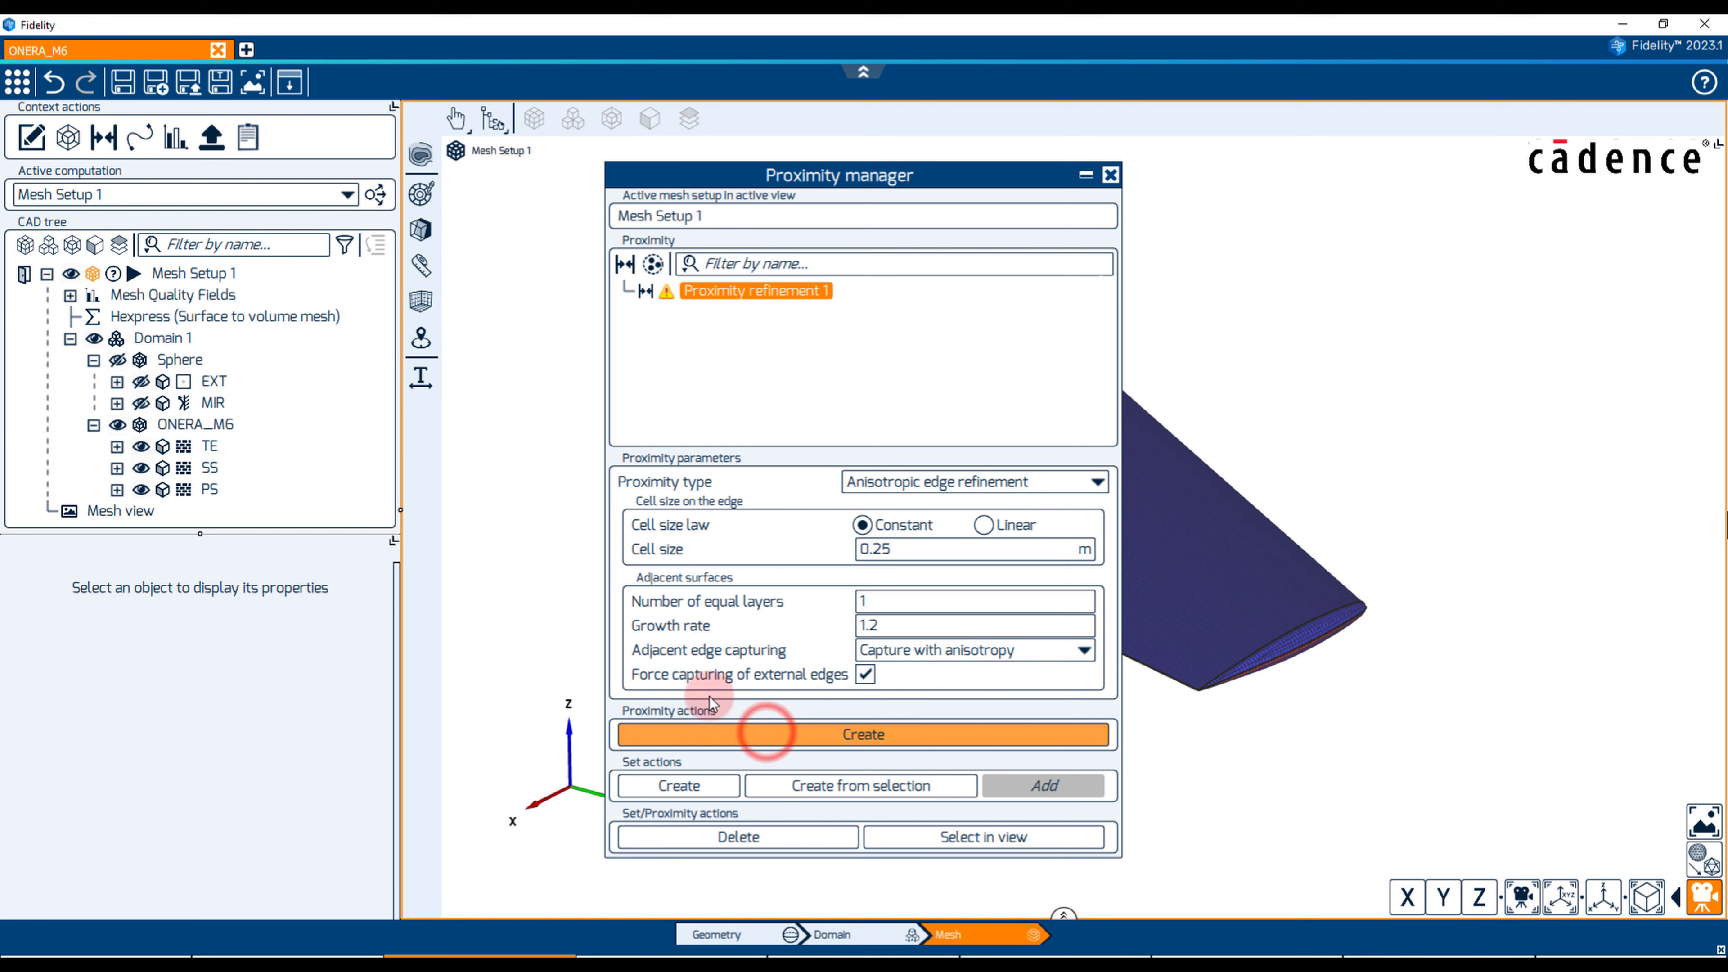
pyautogui.click(204, 473)
pyautogui.keyDown('ctrl'); pyautogui.click(209, 489); pyautogui.keyUp('ctrl')
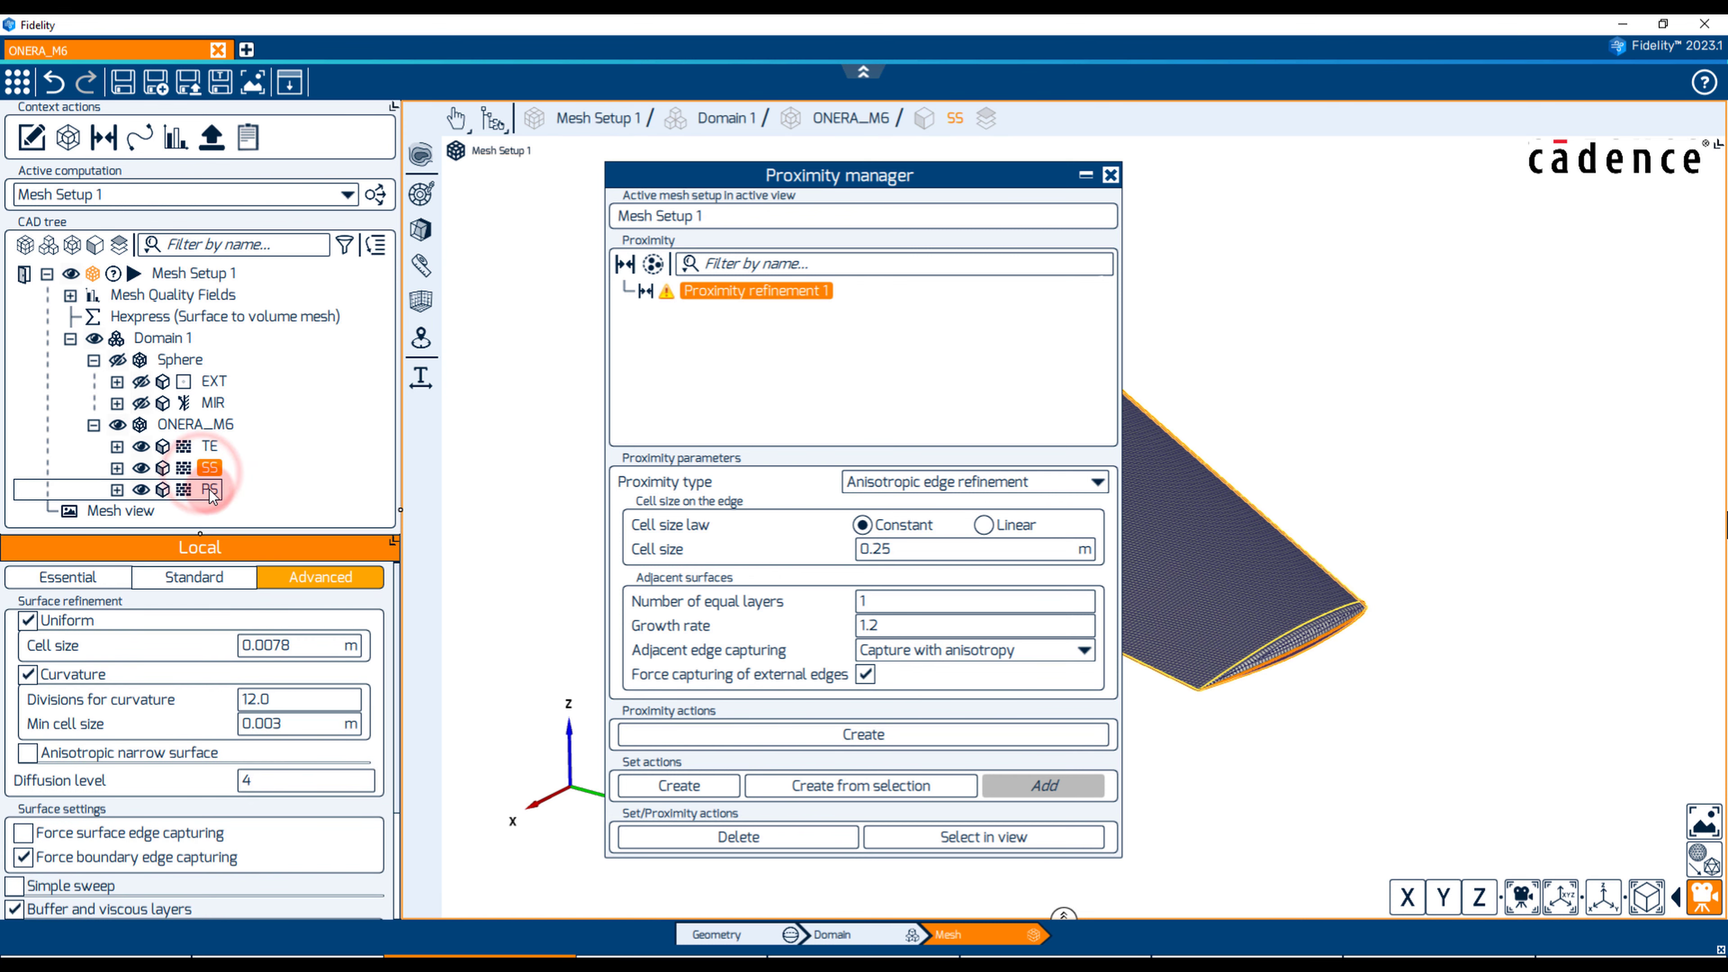
pyautogui.click(859, 784)
# Give the proximity refinement a linear cell size law, with 5e-4 m at the start and 3e-4 m at the end
pyautogui.click(766, 294)
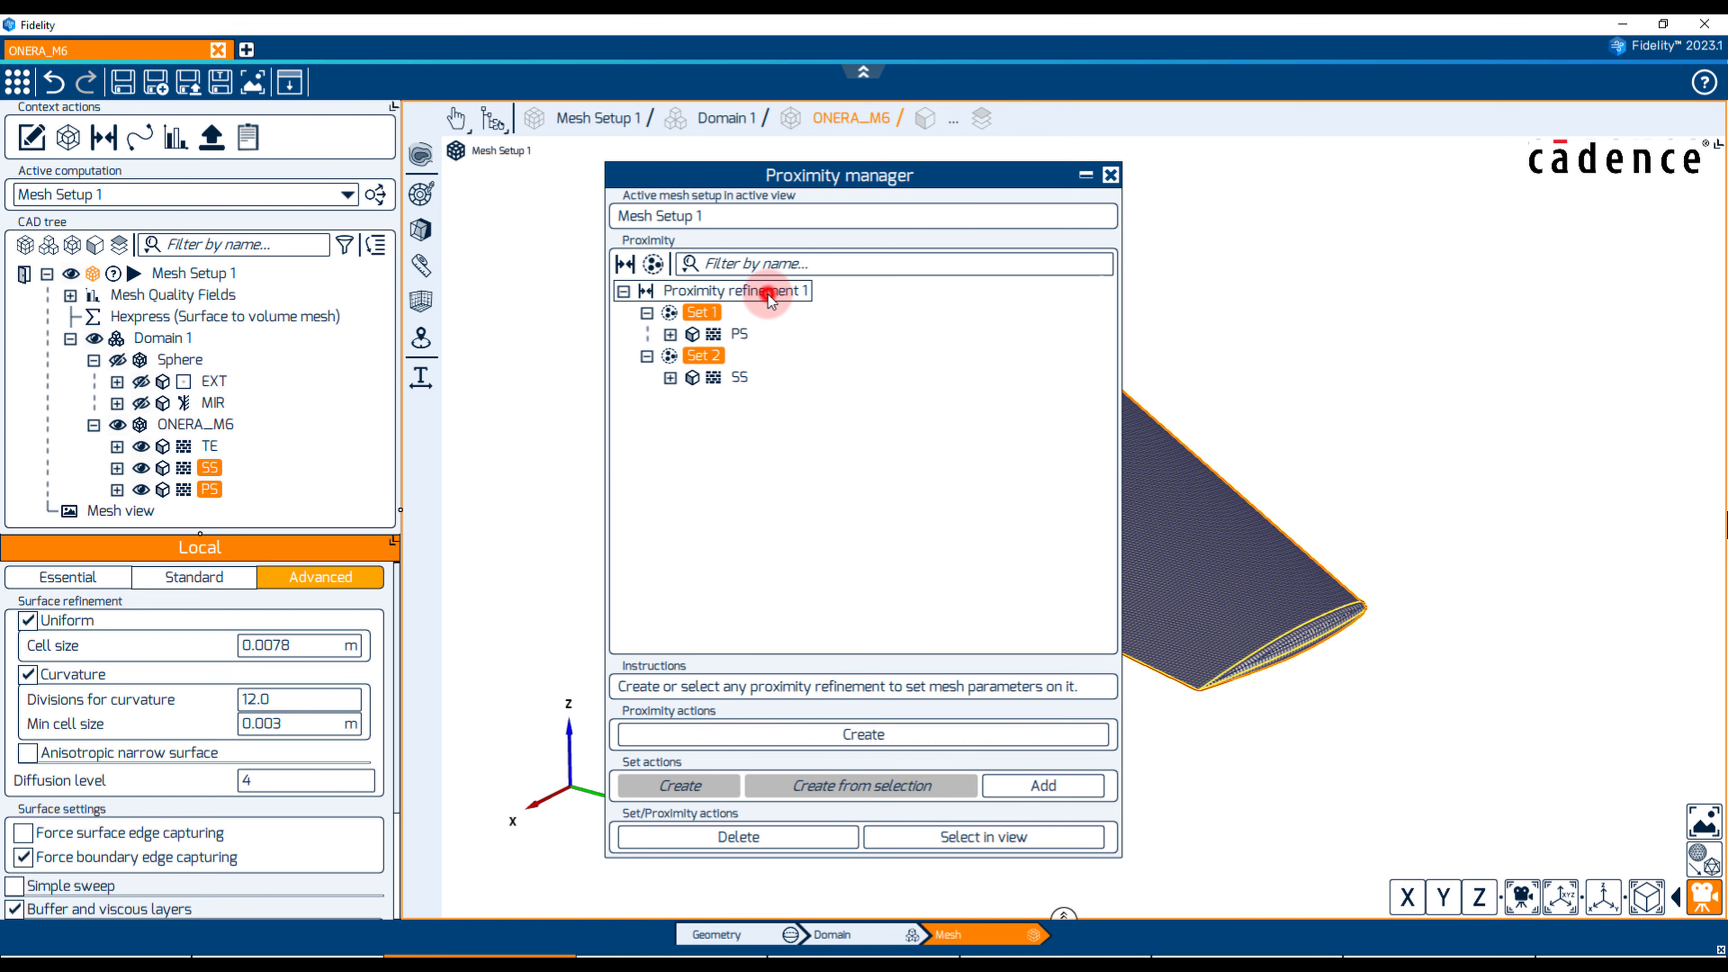
pyautogui.click(983, 524)
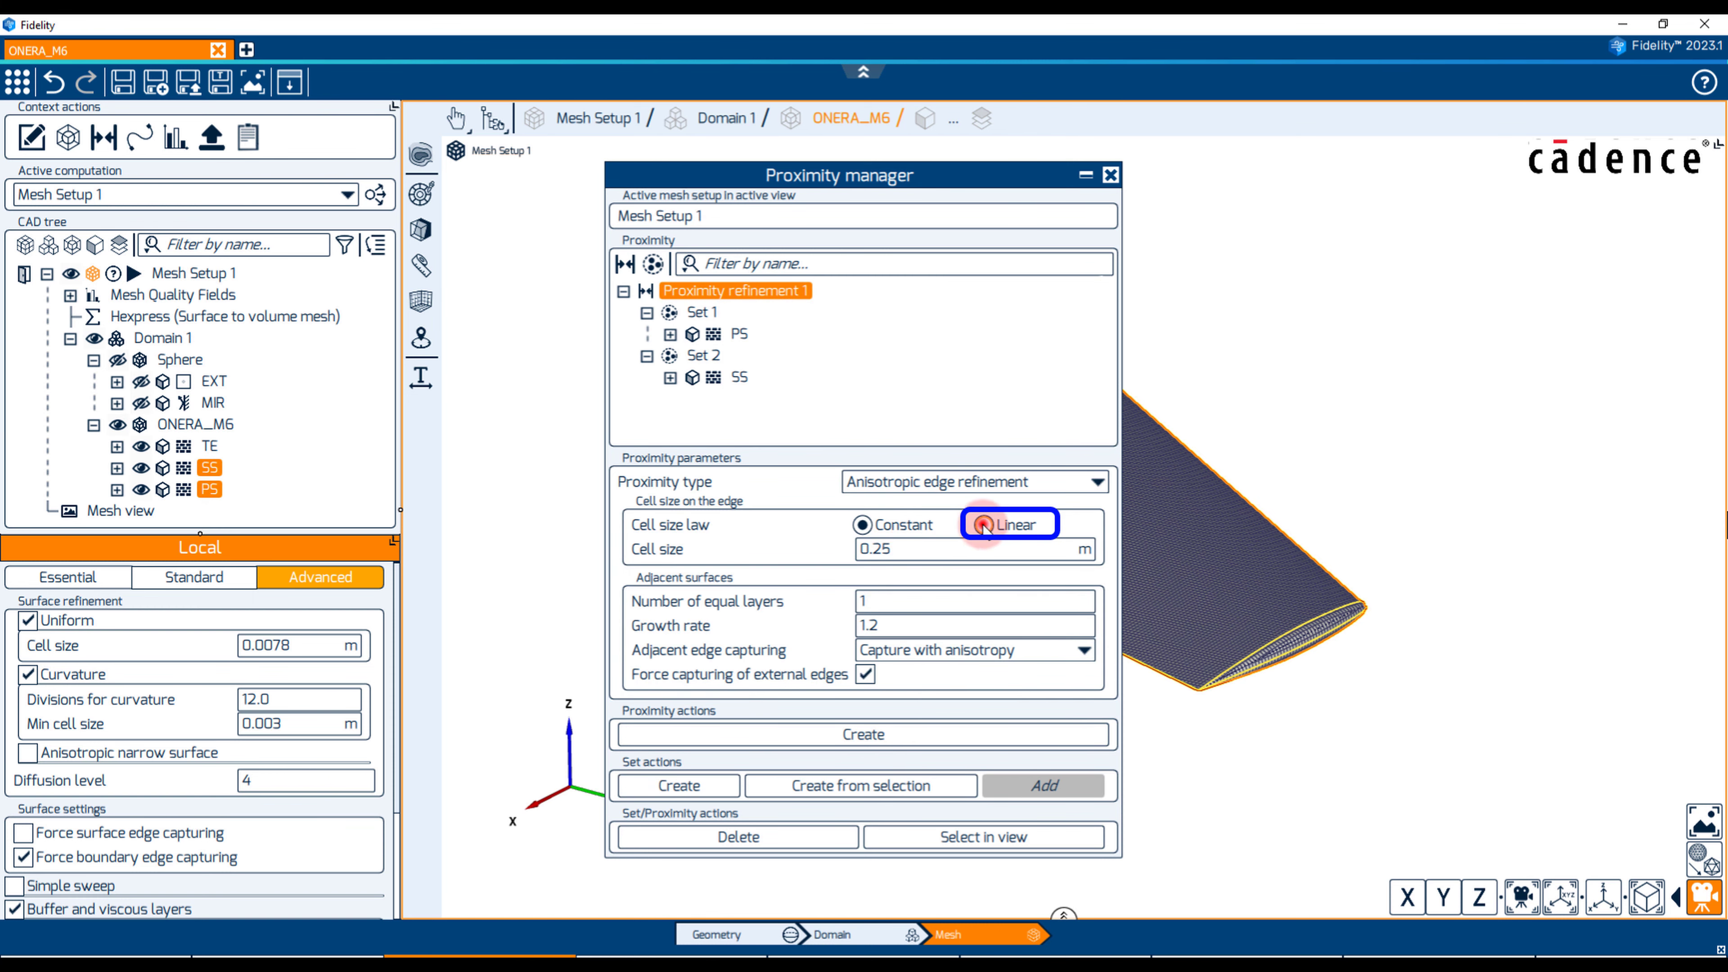
pyautogui.click(934, 502)
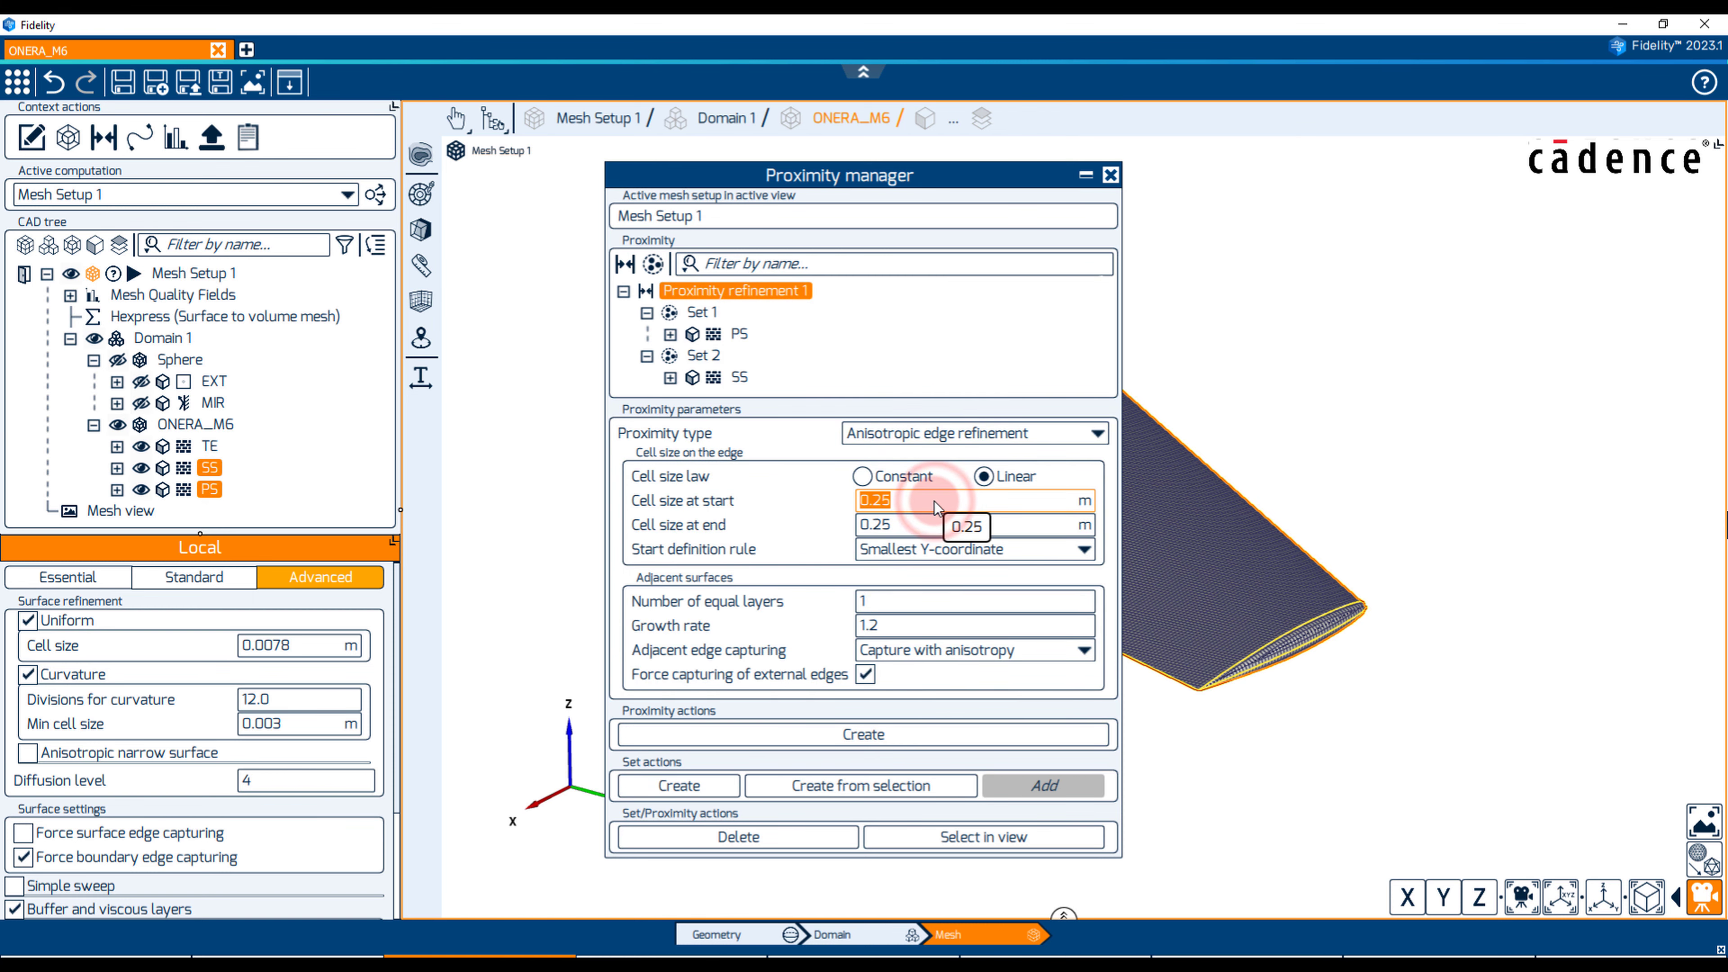
pyautogui.write('5e-+4')
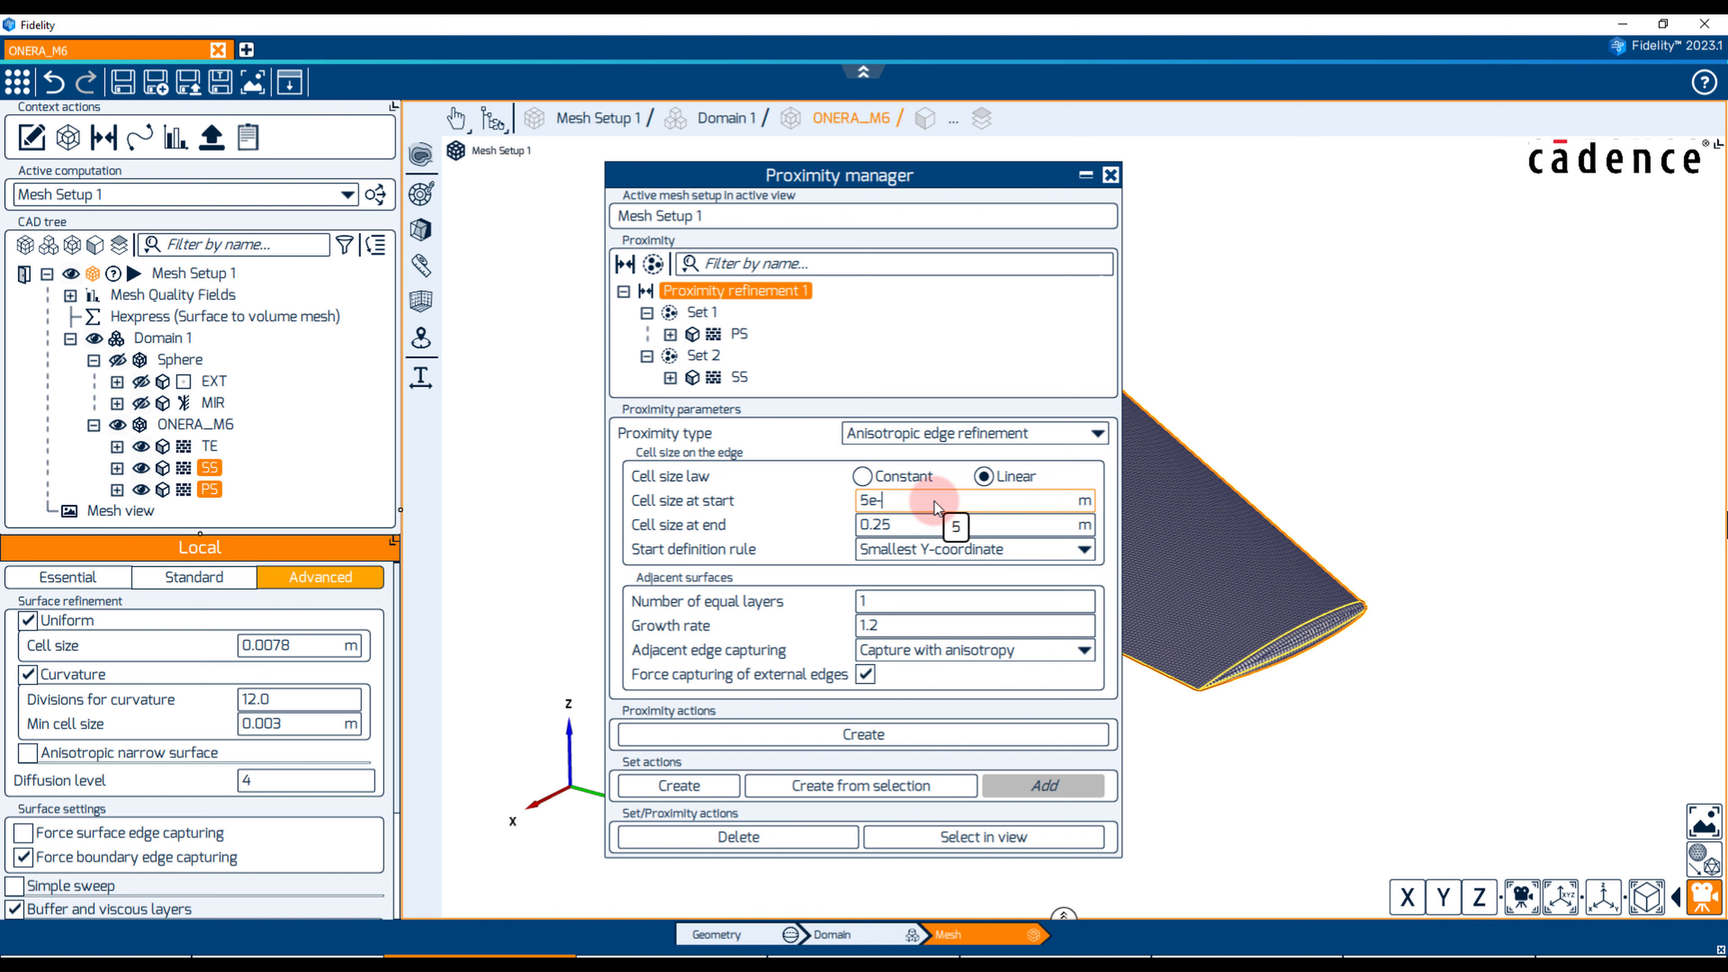
pyautogui.press('Tab')
pyautogui.write('3e-4')
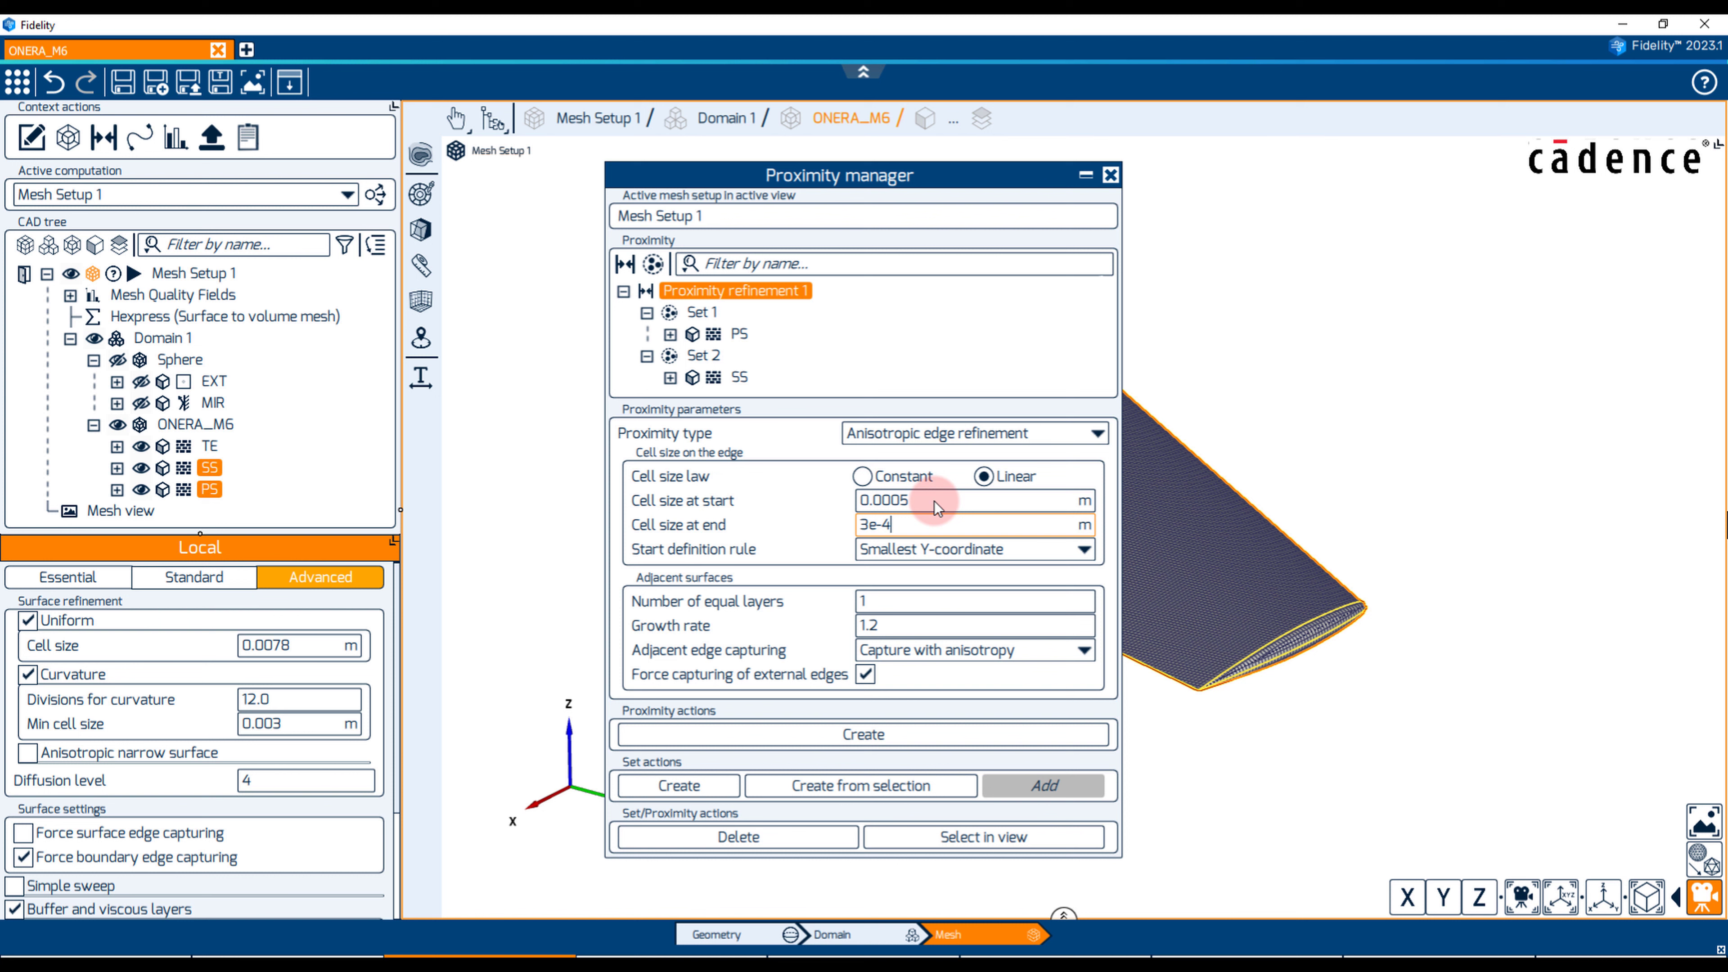
pyautogui.click(936, 504)
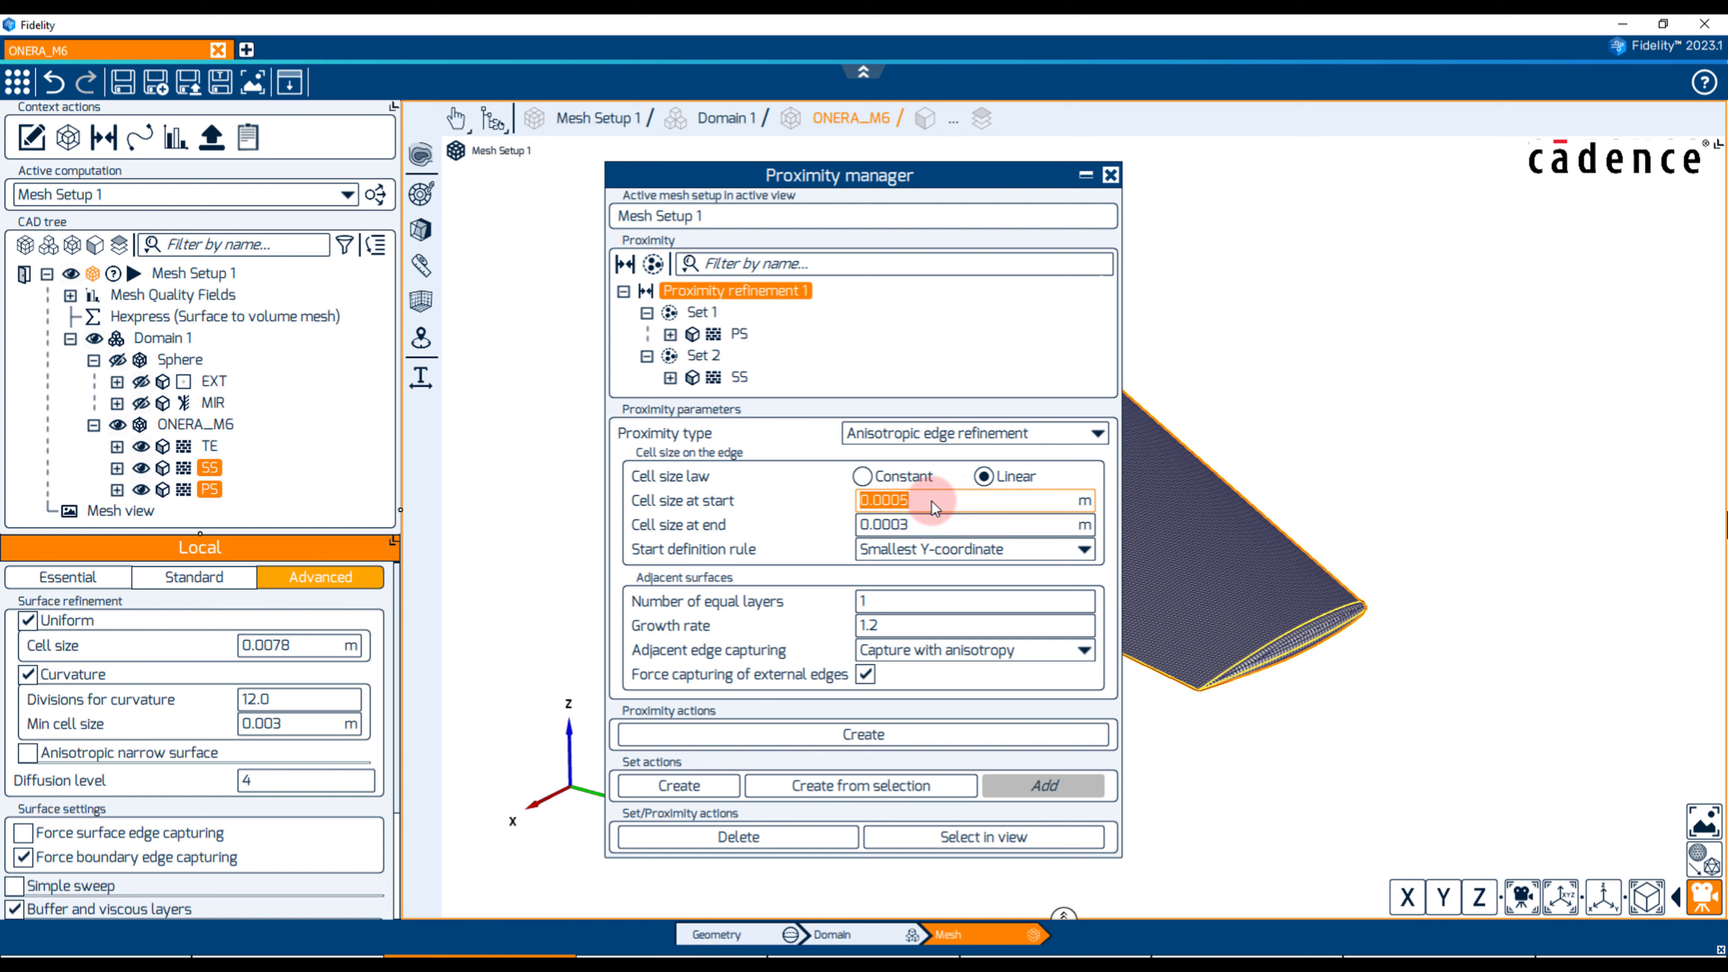
pyautogui.click(1110, 176)
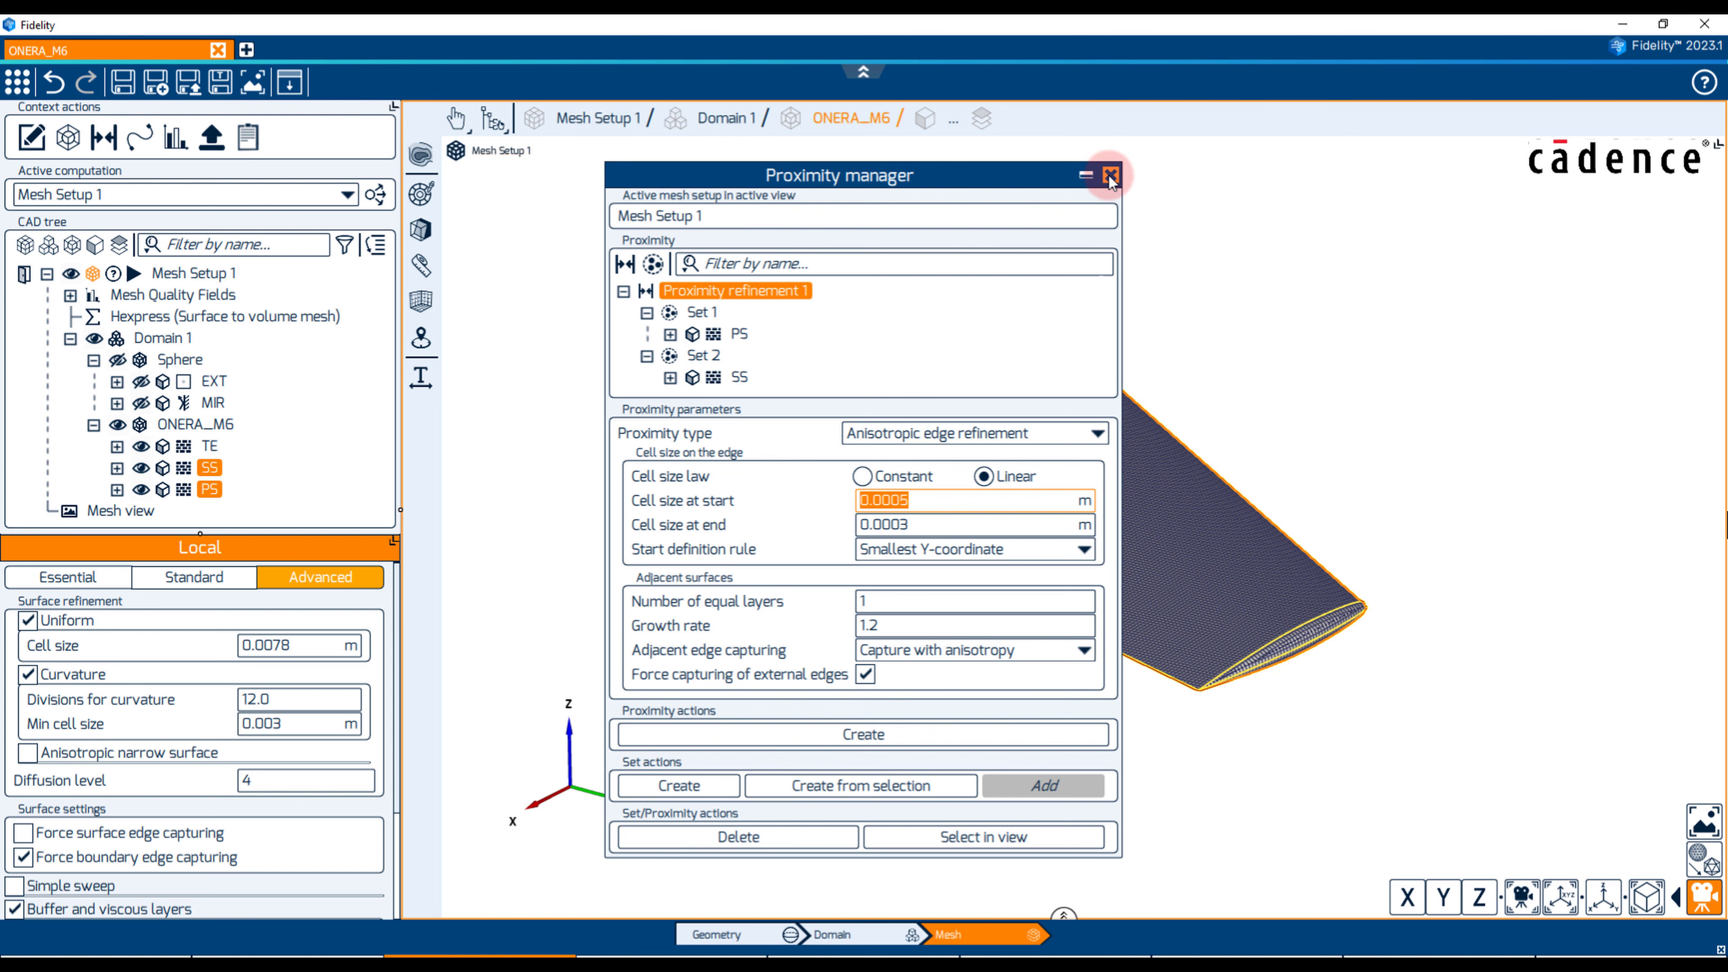
pyautogui.click(1110, 175)
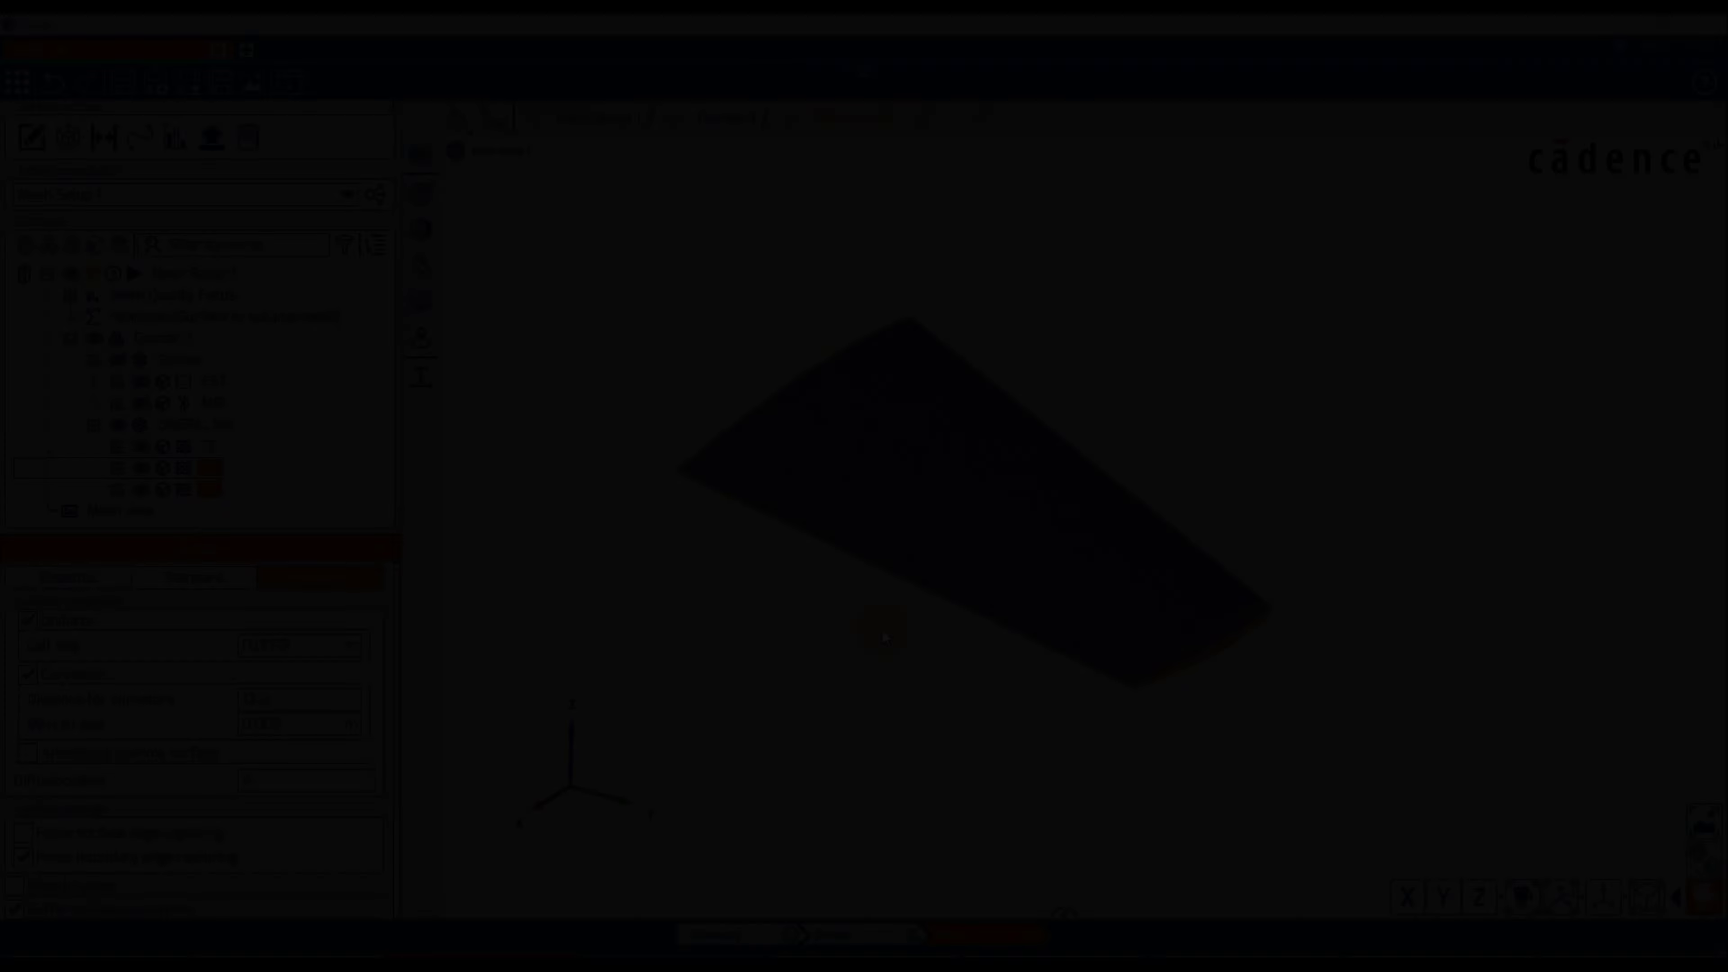
# Add the Cube to Mesh Setup 1 as a refinement geometry
pyautogui.click(64, 137)
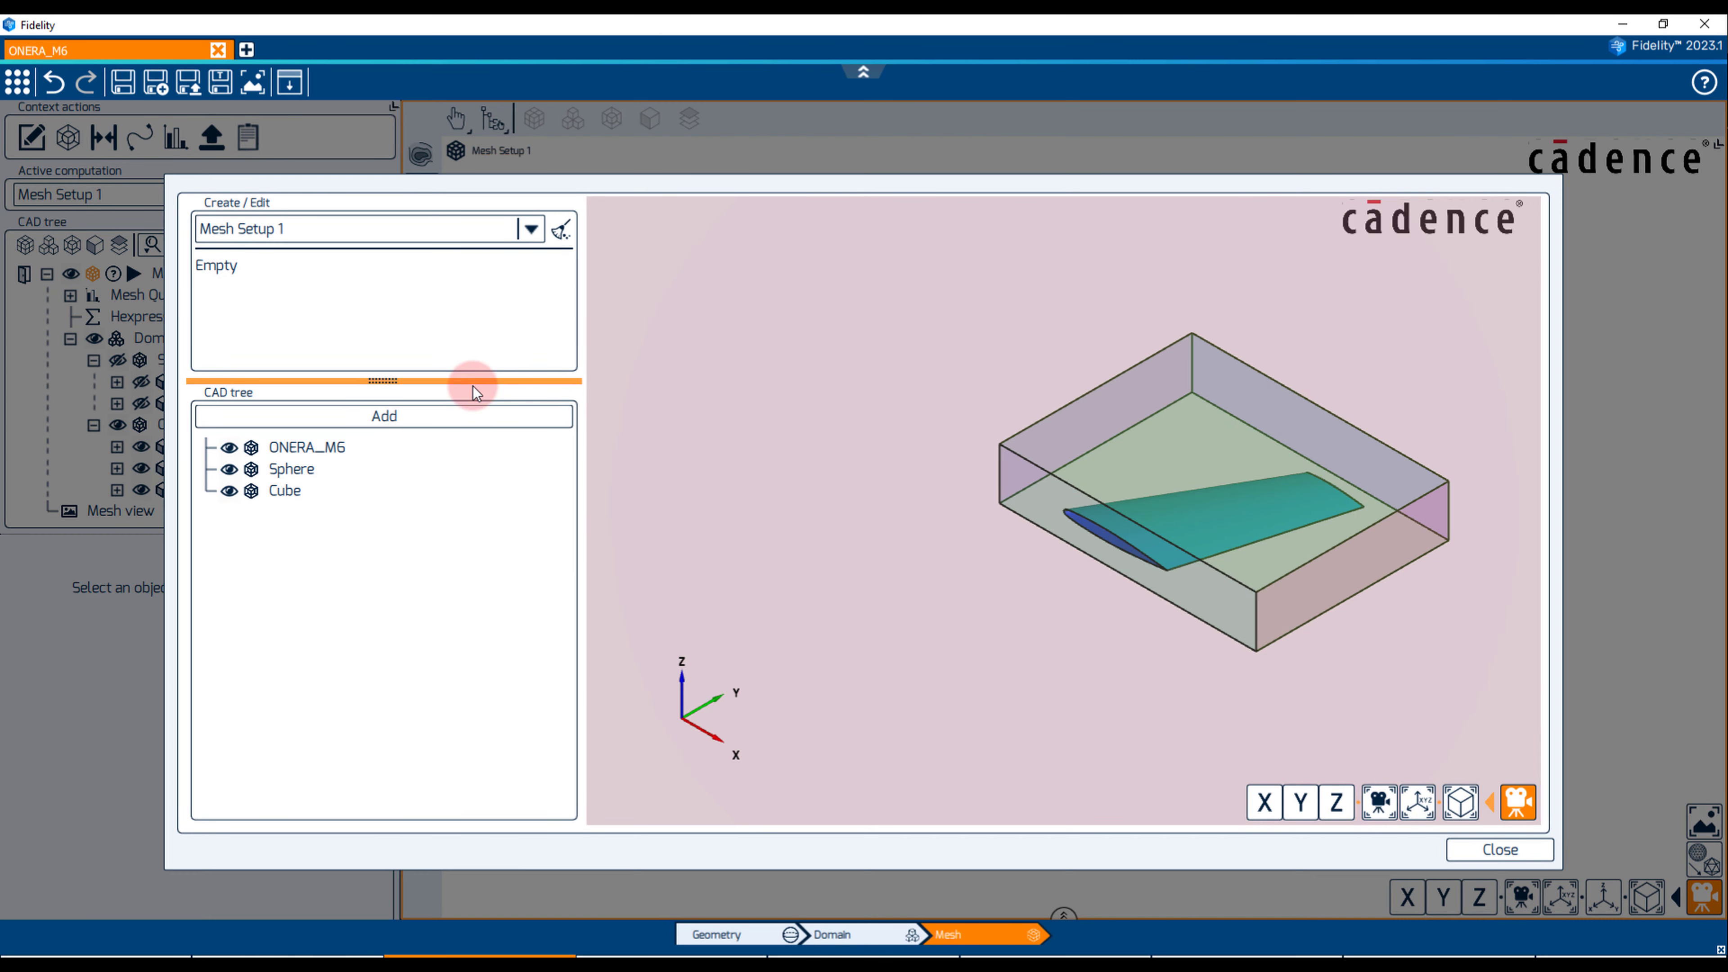
pyautogui.click(286, 490)
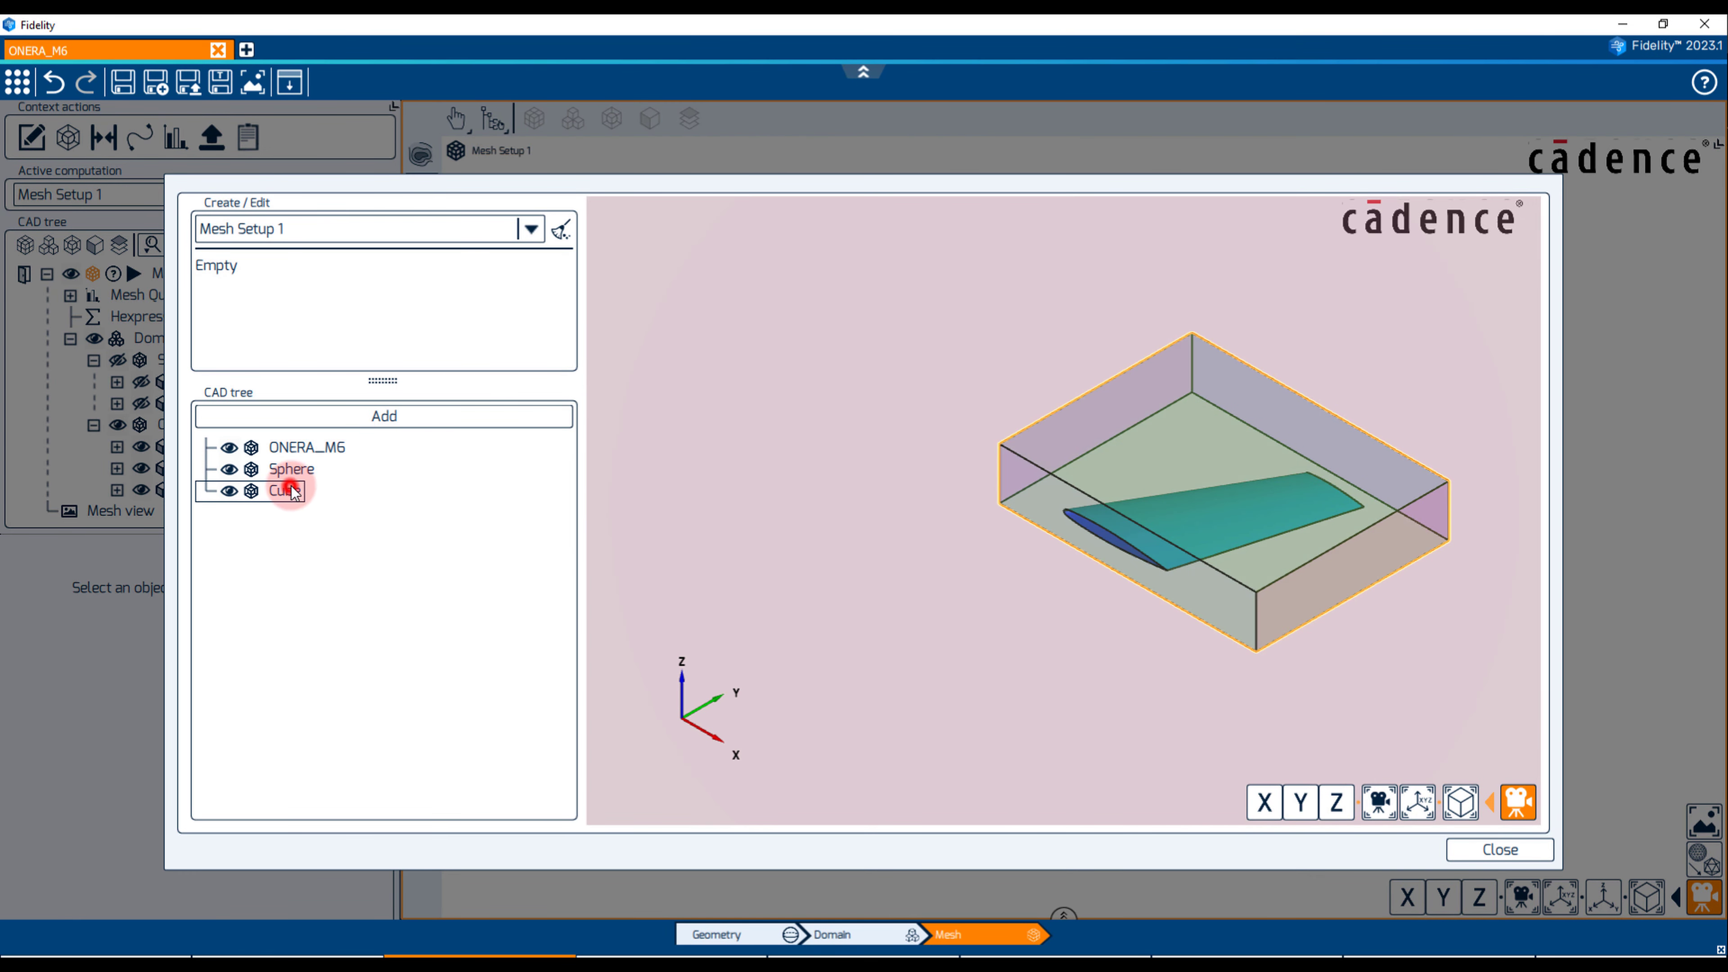
pyautogui.click(360, 418)
pyautogui.click(1494, 850)
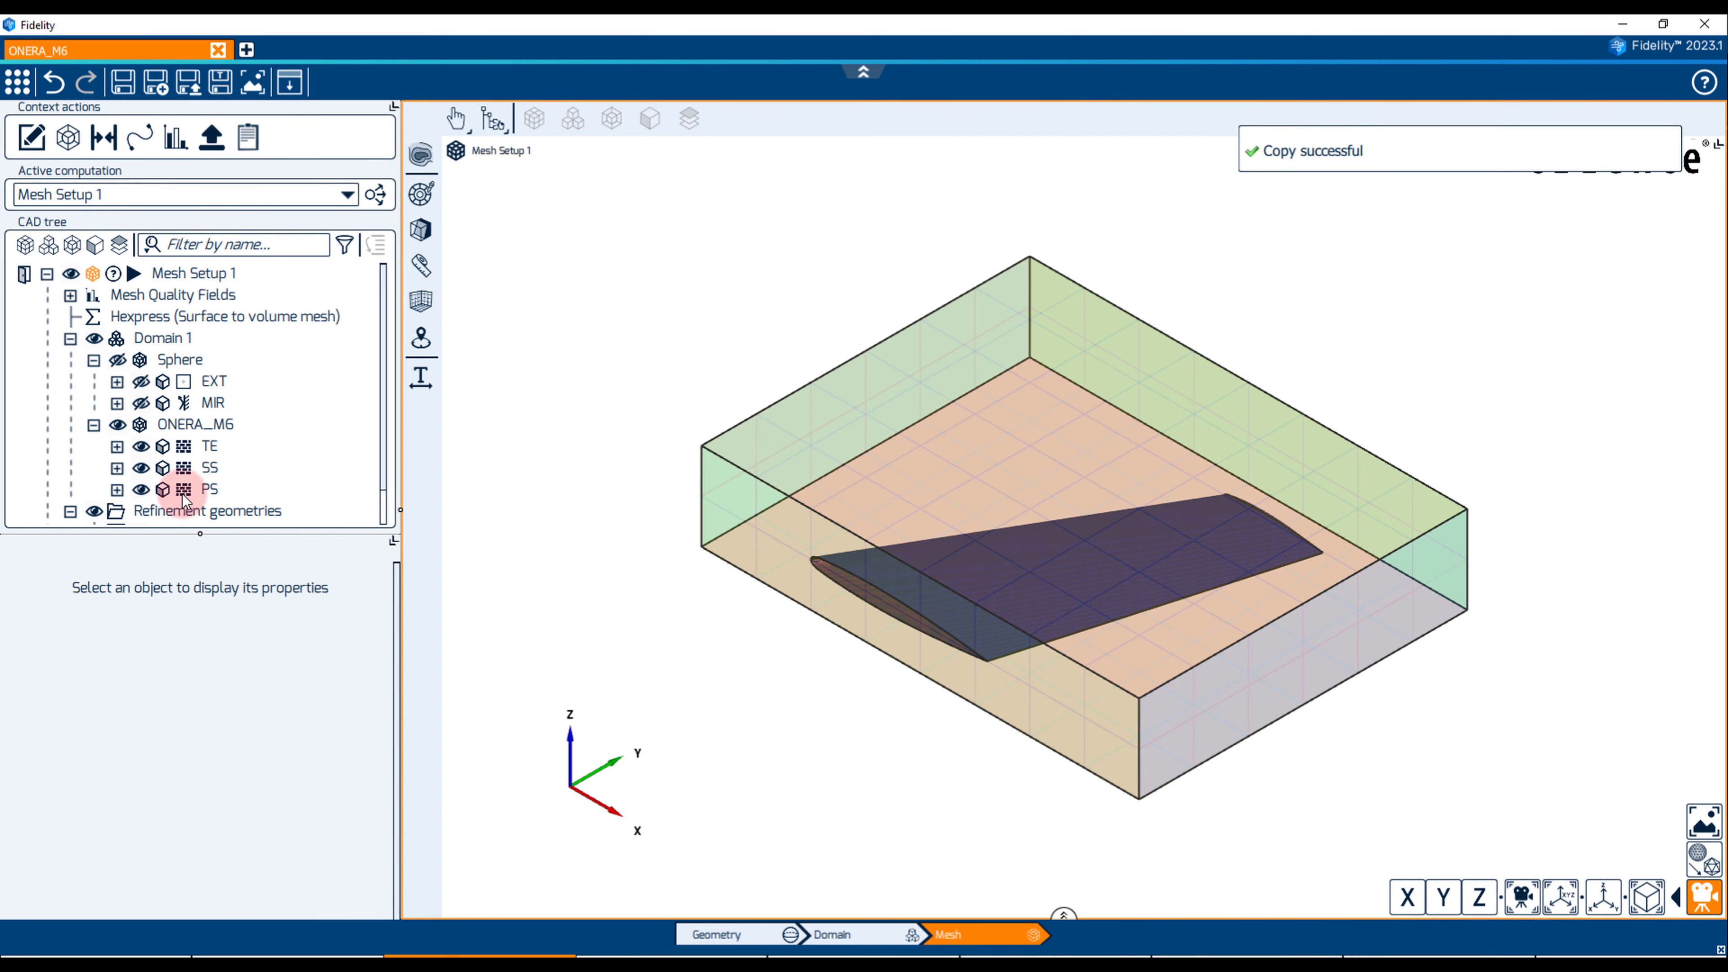
# Set the Cube's volume refinement cell size to 0.015625 m and its diffusion level to 1
pyautogui.scroll(-1, 156, 480)
pyautogui.click(157, 483)
pyautogui.click(287, 674)
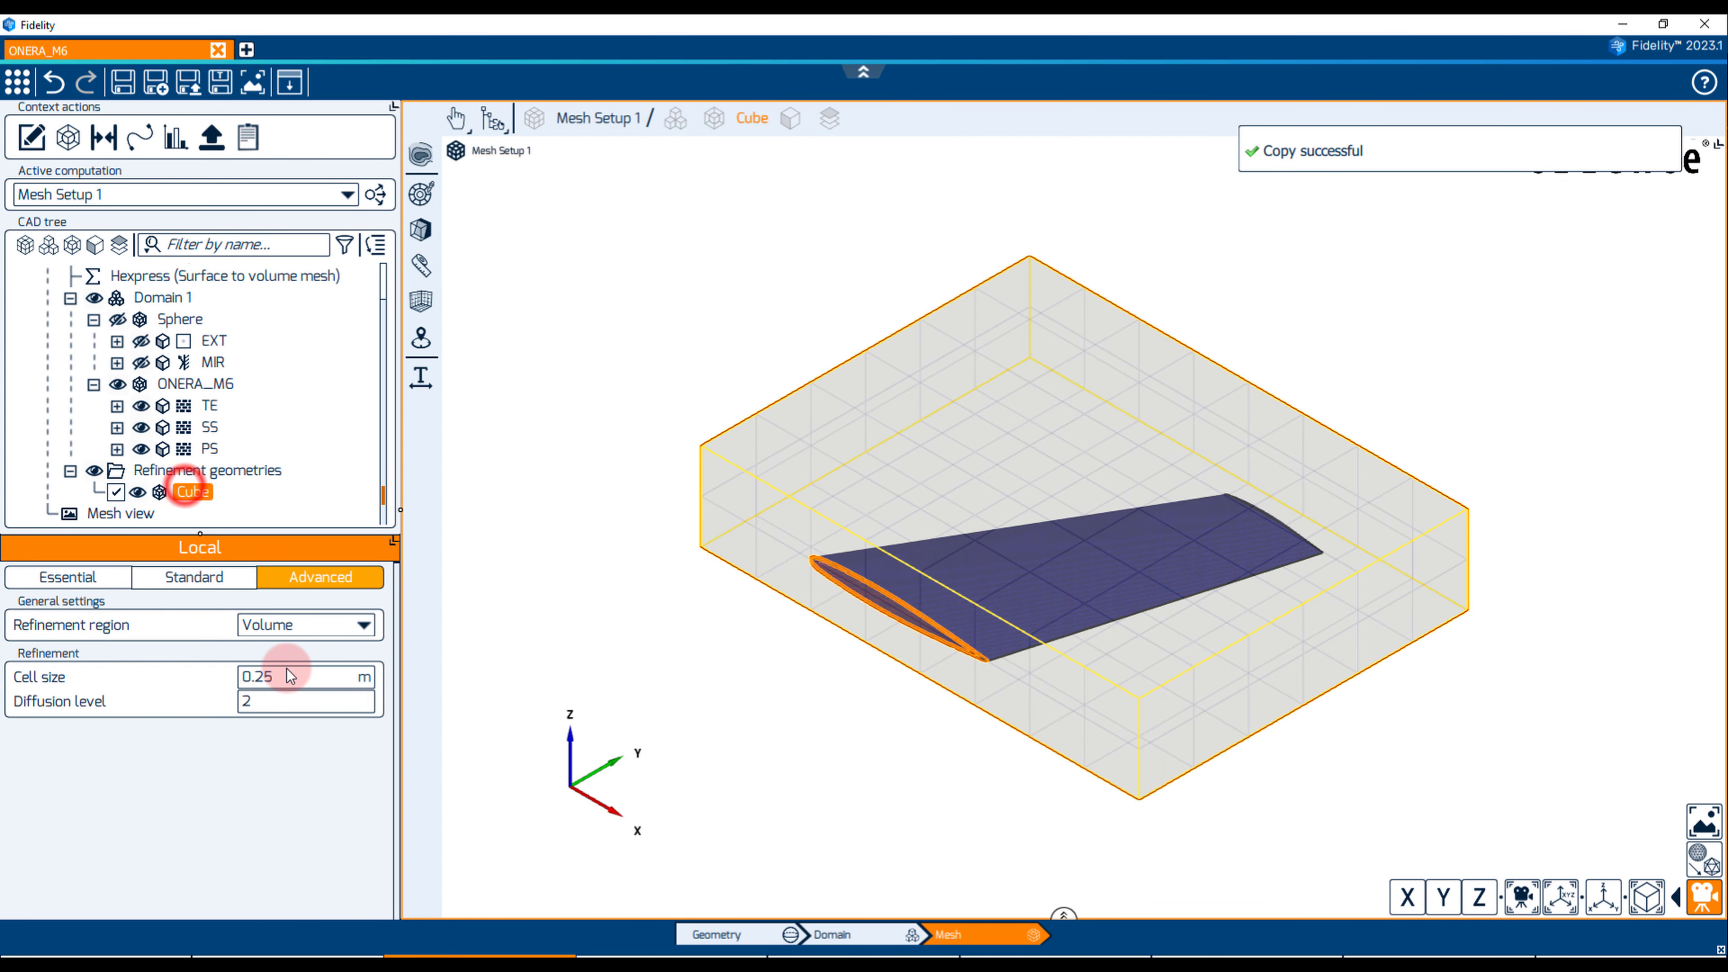
pyautogui.write('0.015625')
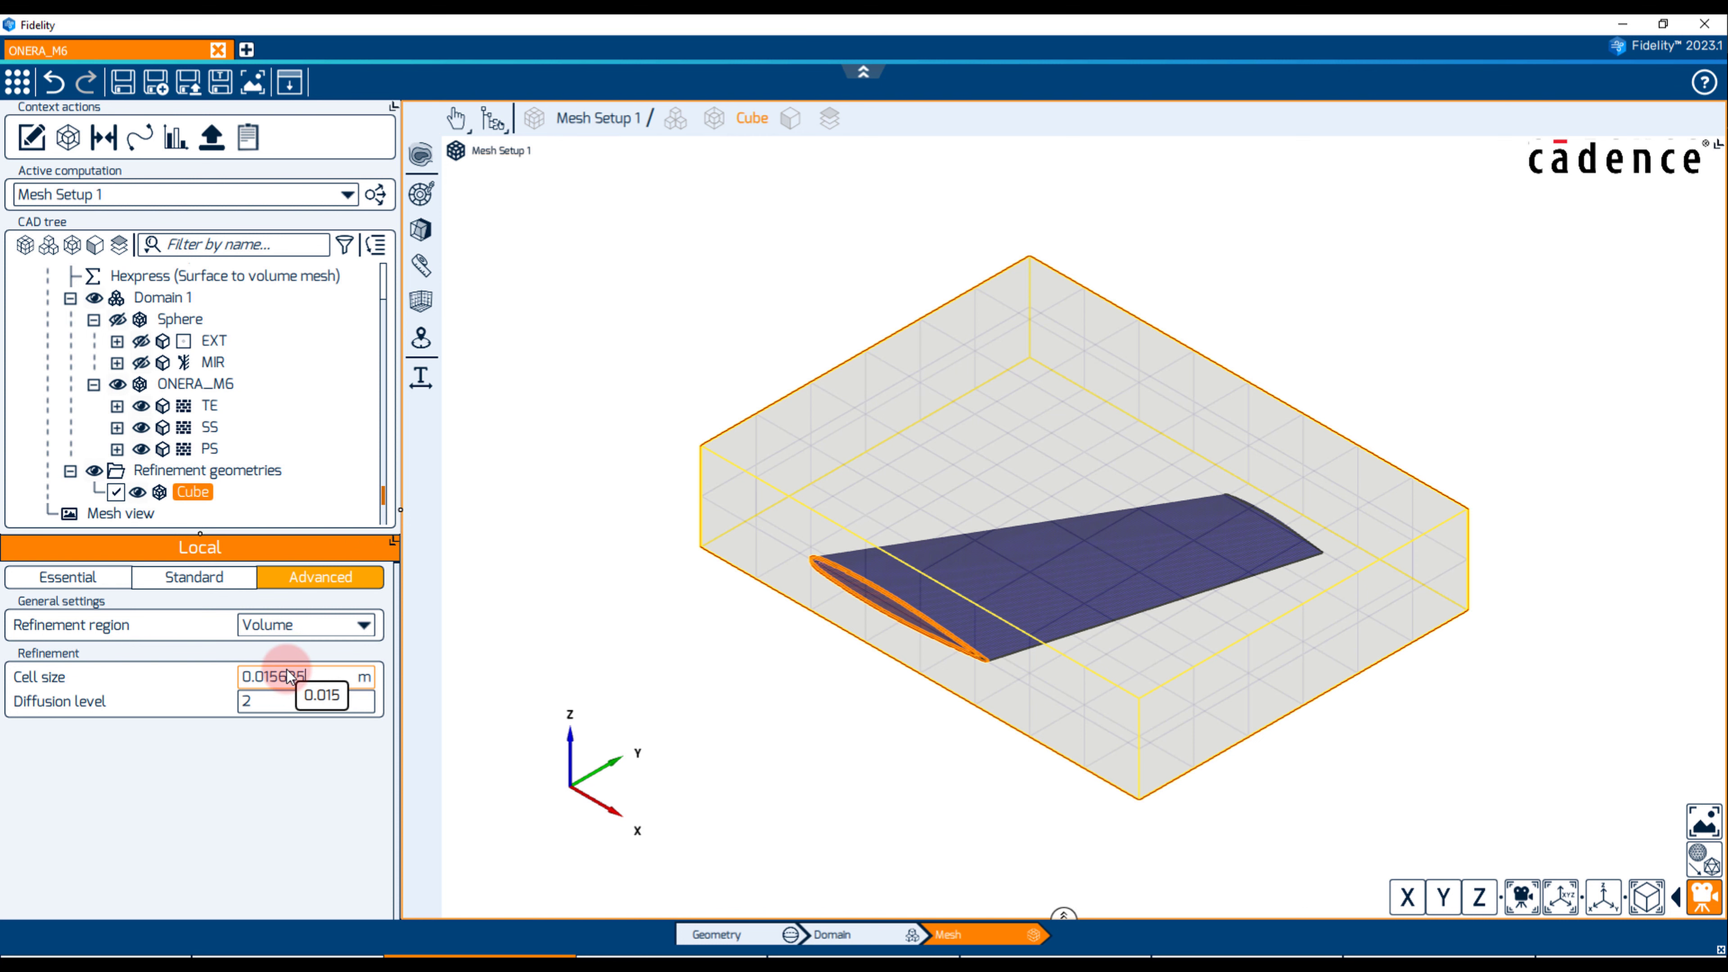
pyautogui.press('Return')
pyautogui.click(289, 701)
pyautogui.write('1')
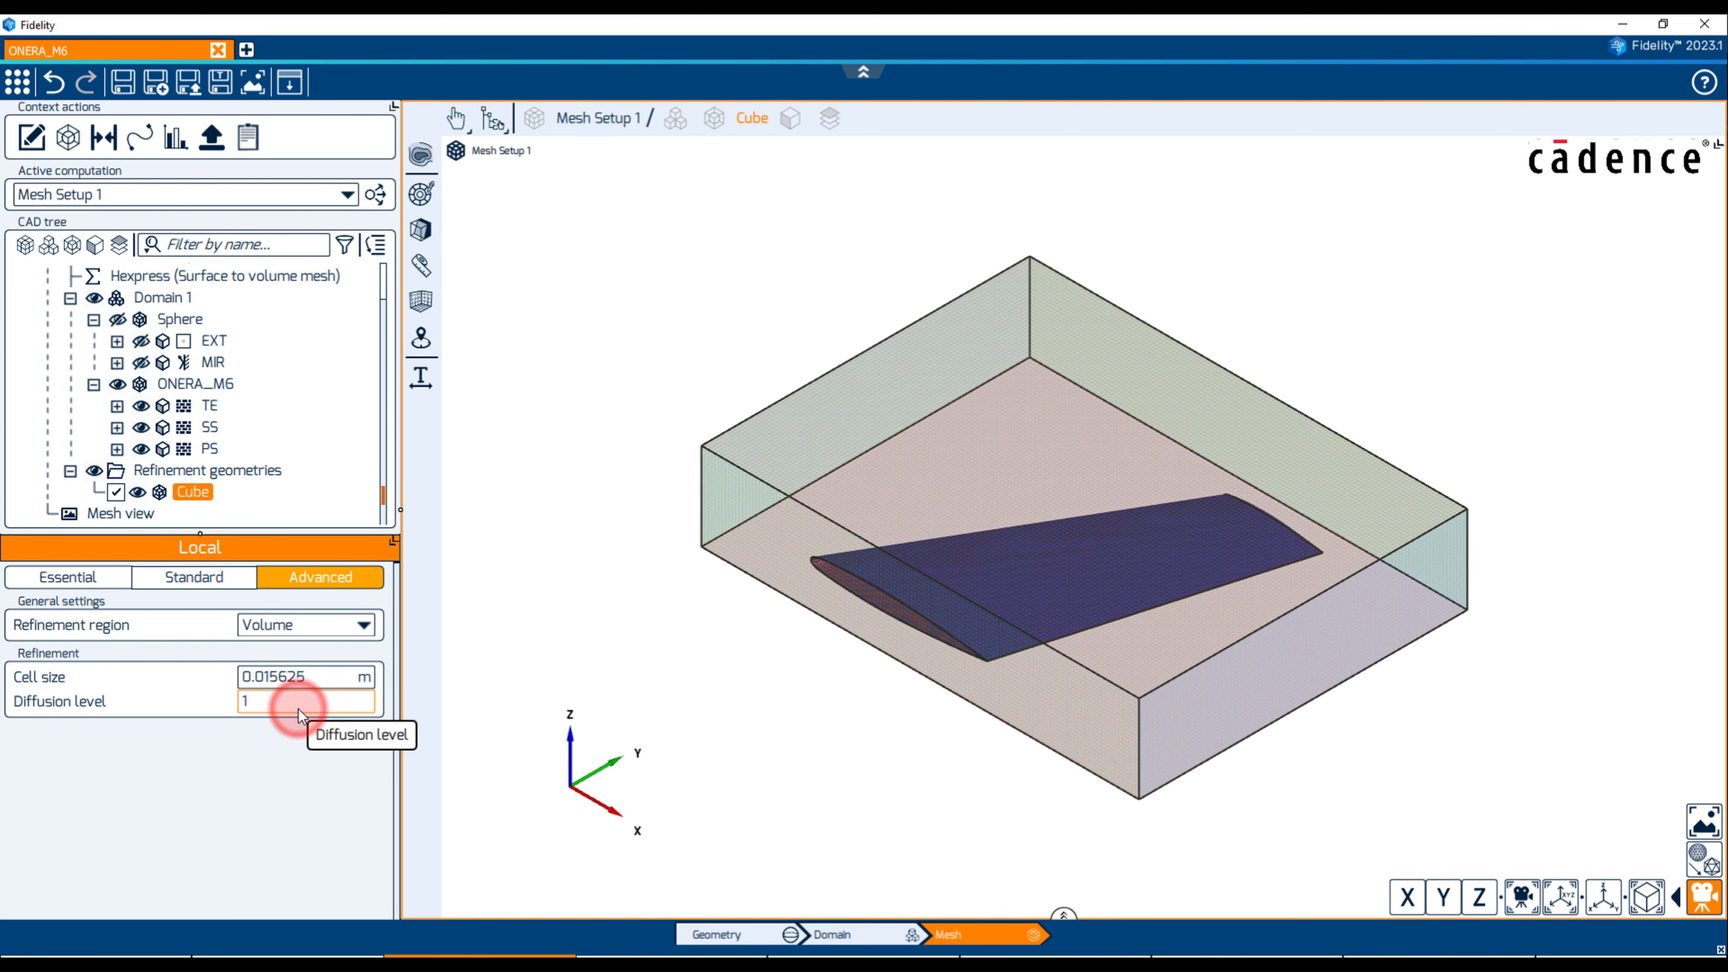
pyautogui.click(508, 602)
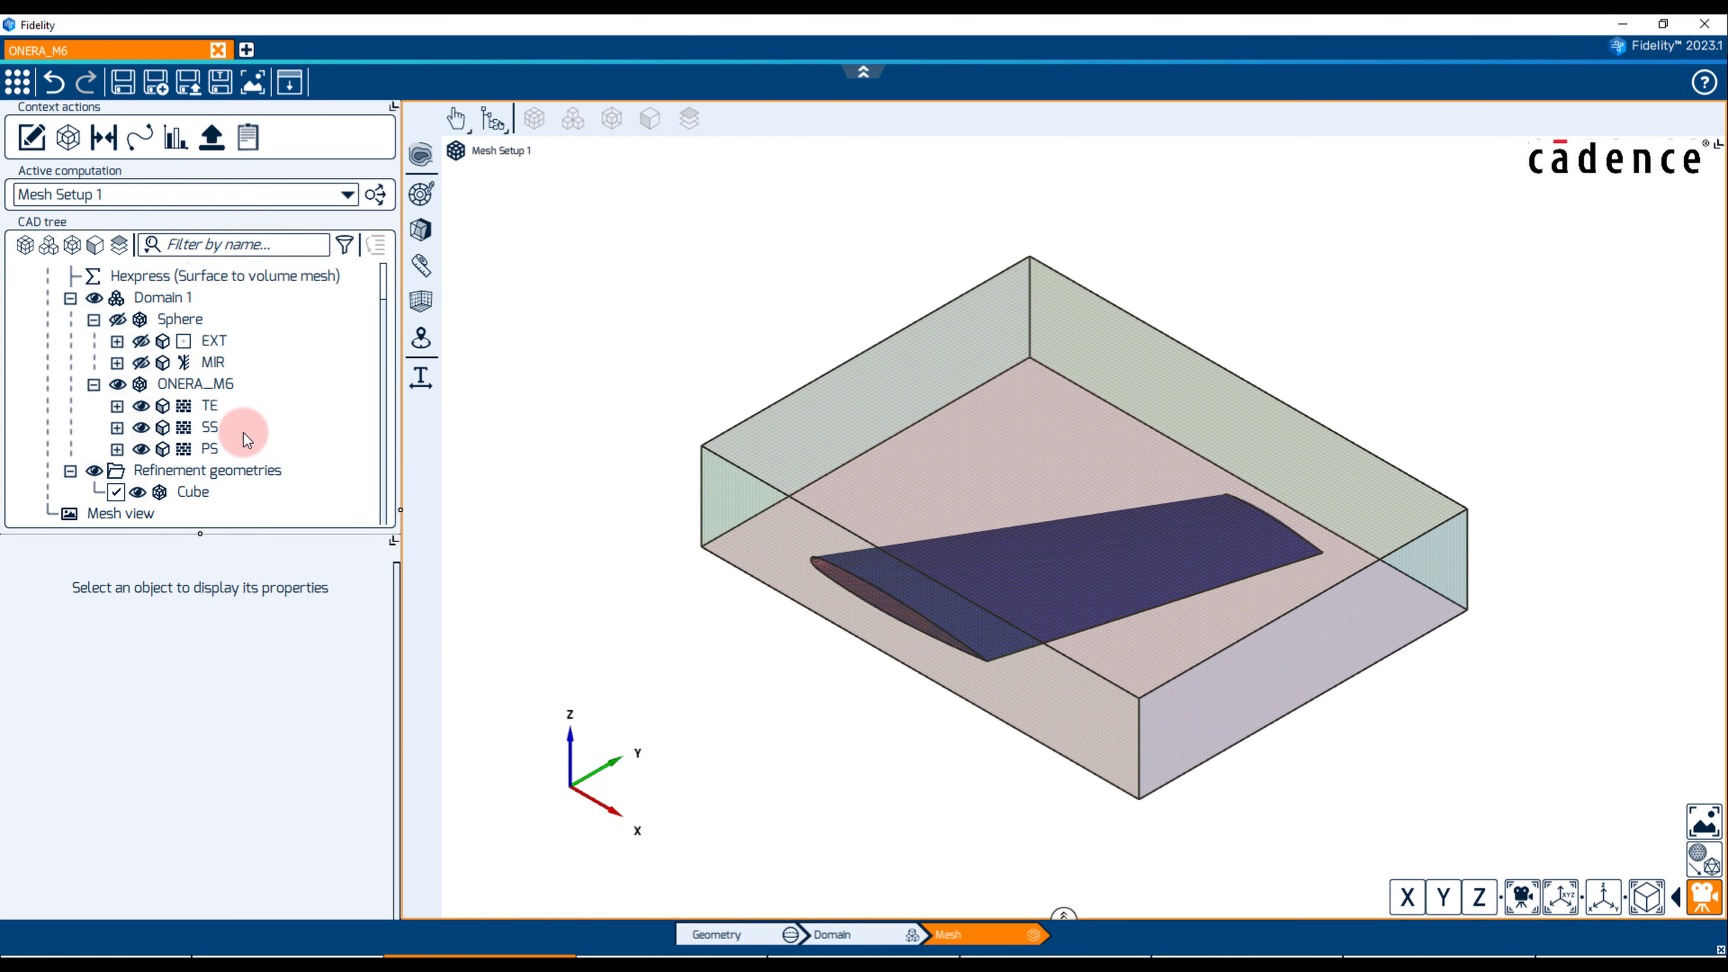
# Check the computing resources for Mesh Setup 1 and start generating the mesh
pyautogui.scroll(1, 243, 434)
pyautogui.click(211, 271)
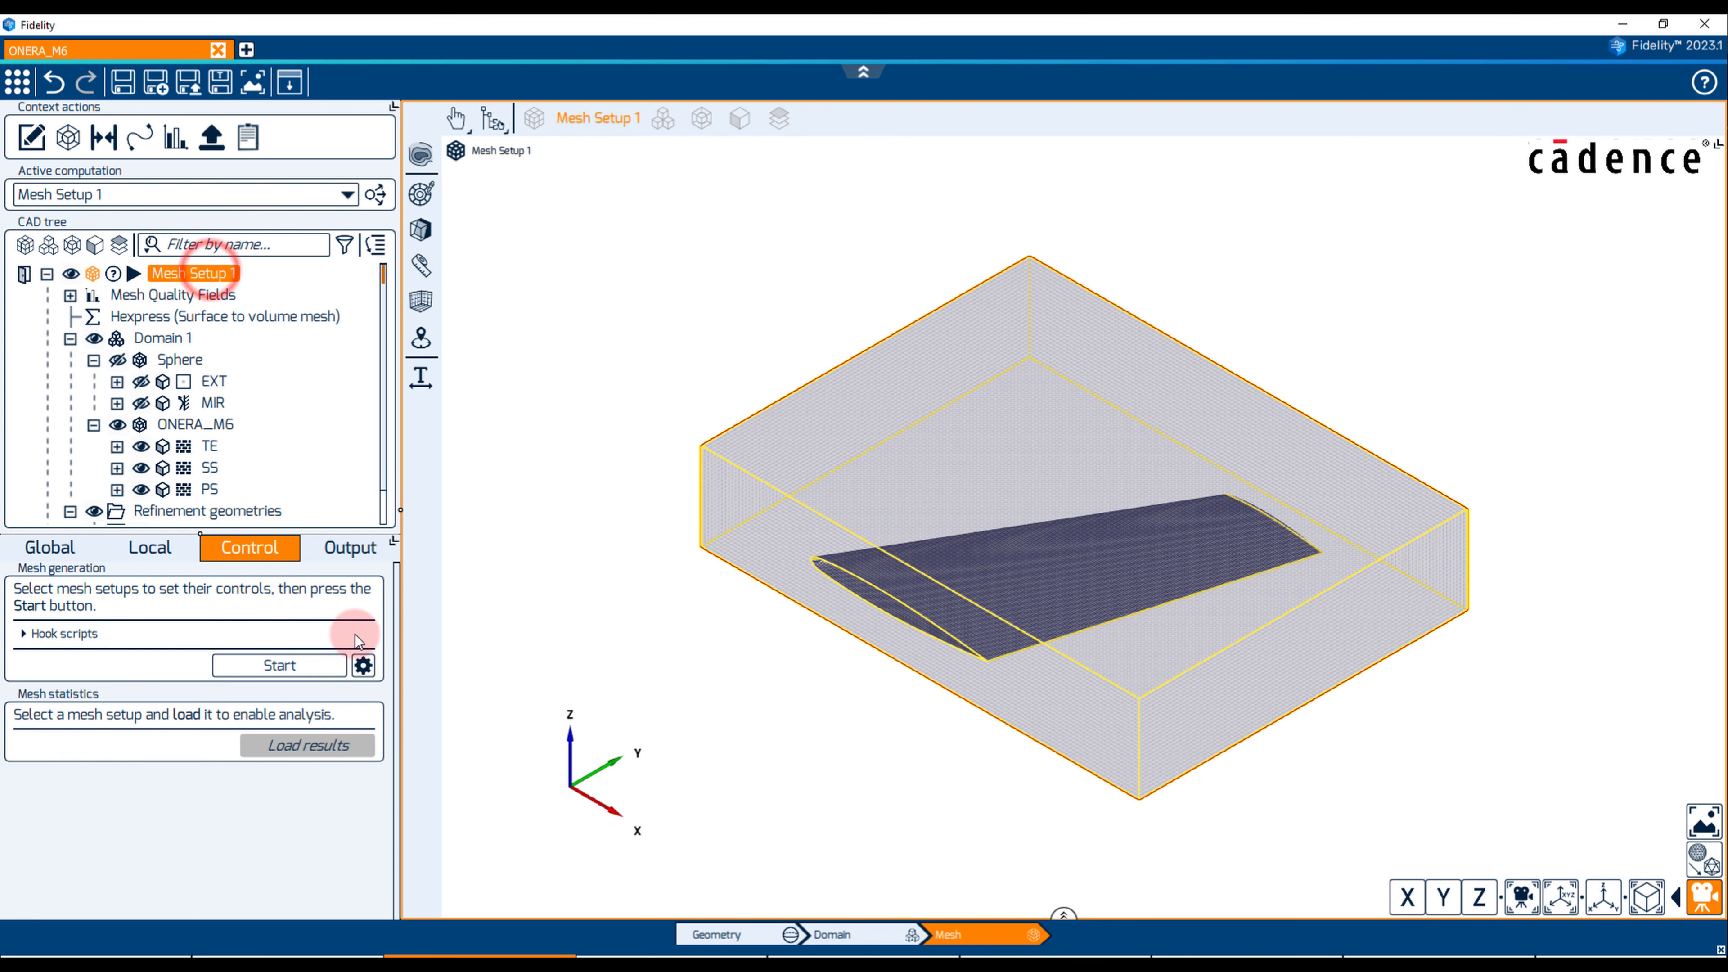
pyautogui.click(362, 665)
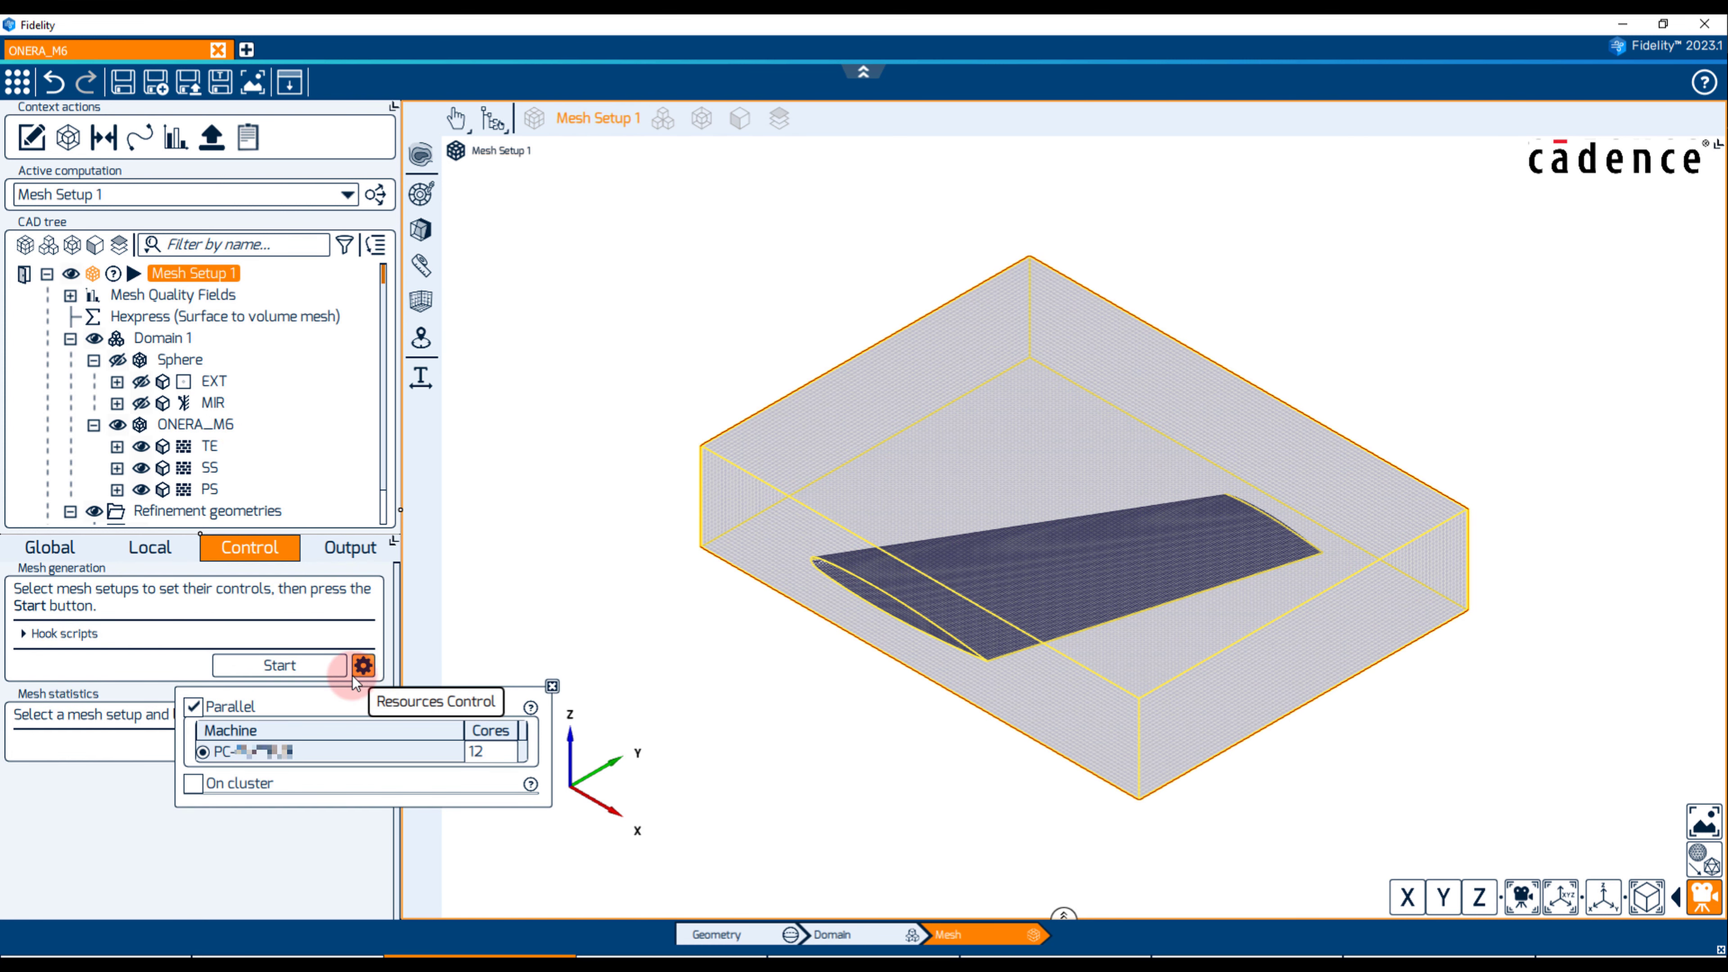
pyautogui.click(279, 665)
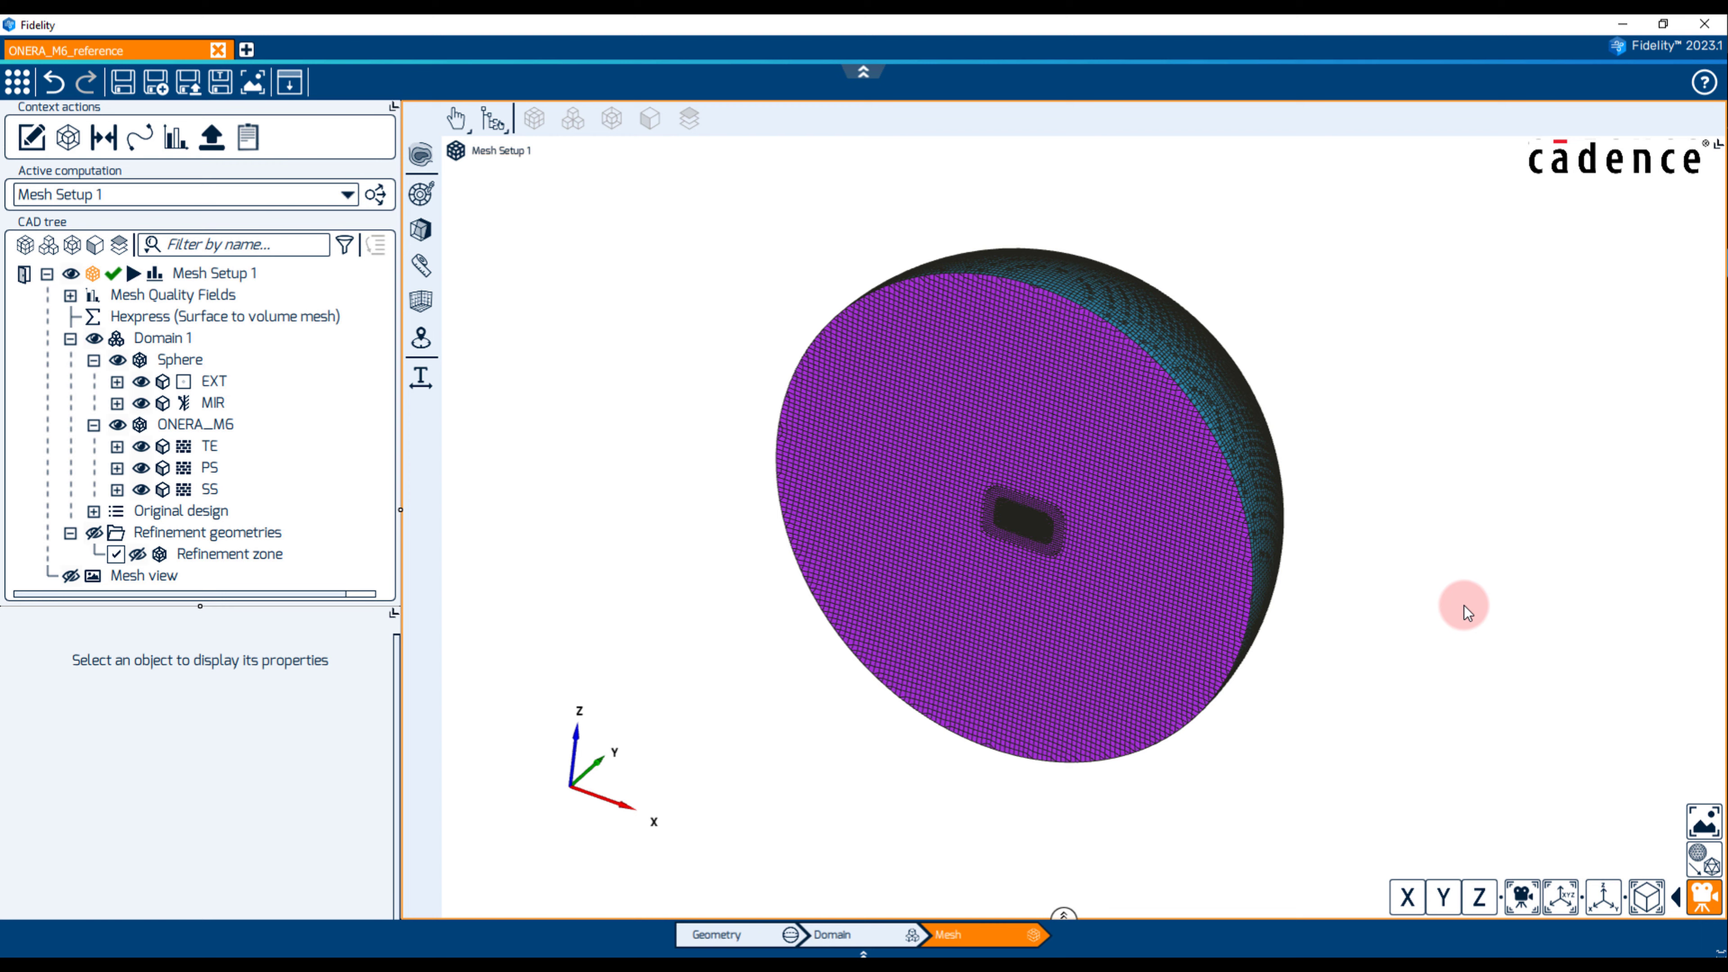
# Review the generated mesh's quality statistics, including cell counts, skewness, aspect ratio, and expansion ratio
pyautogui.moveTo(1465, 606); pyautogui.dragTo(1292, 563)
pyautogui.click(175, 137)
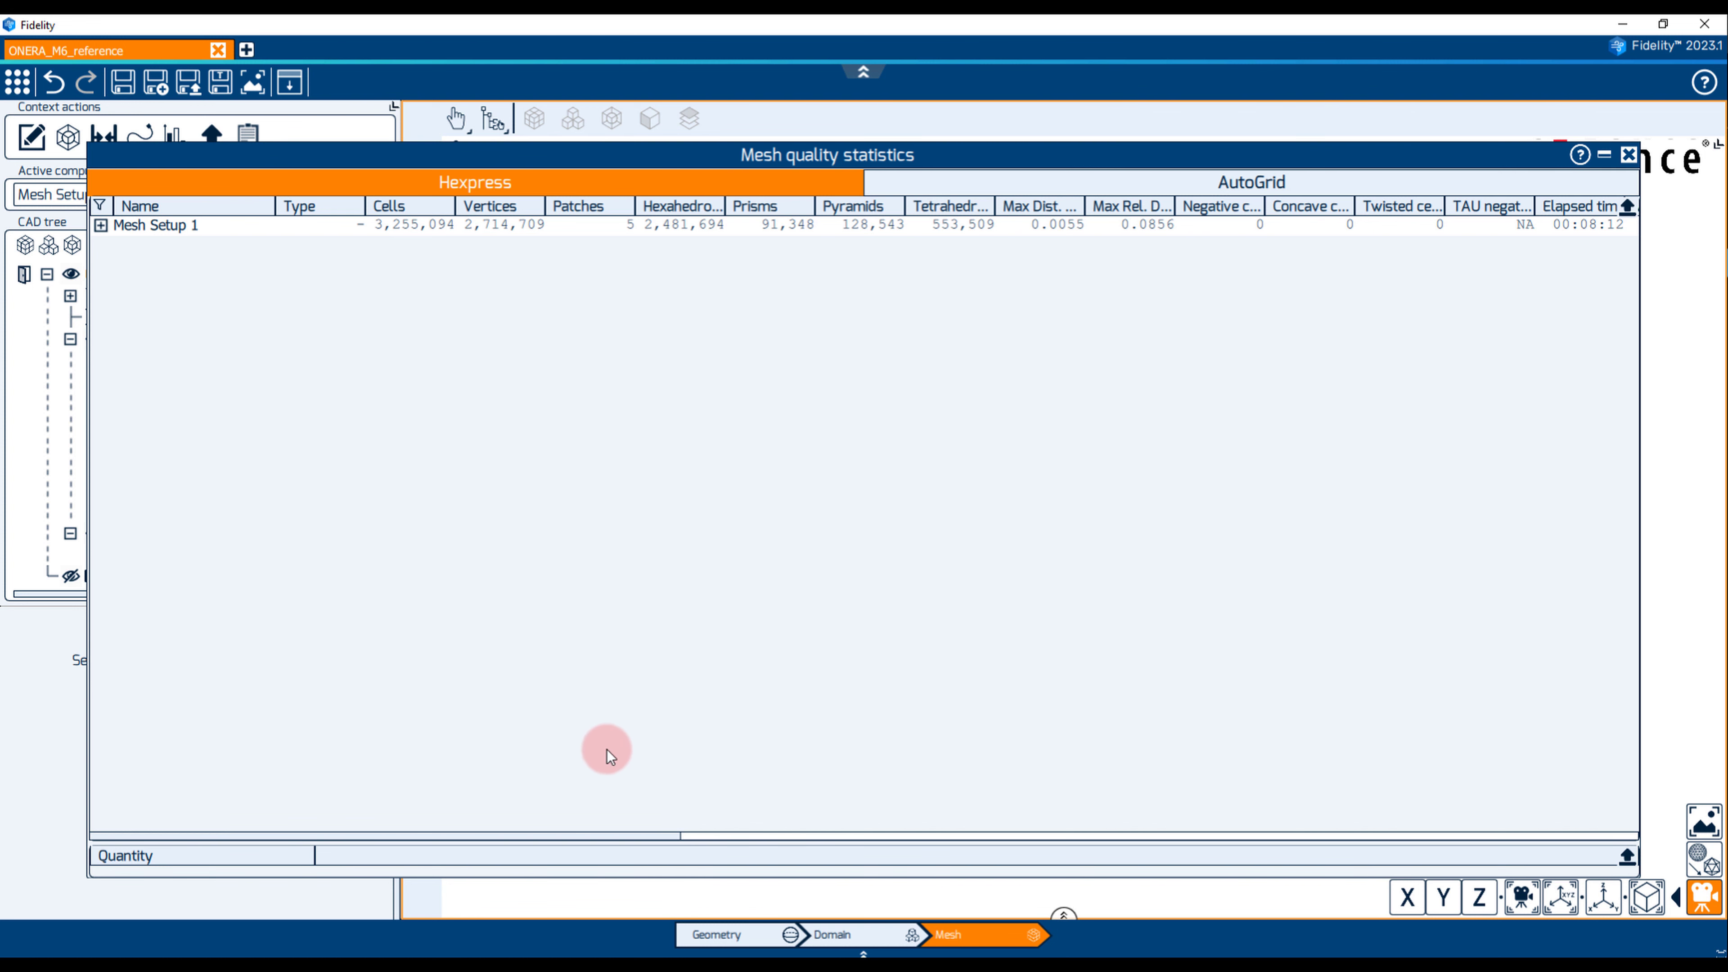
pyautogui.moveTo(606, 835); pyautogui.dragTo(817, 859)
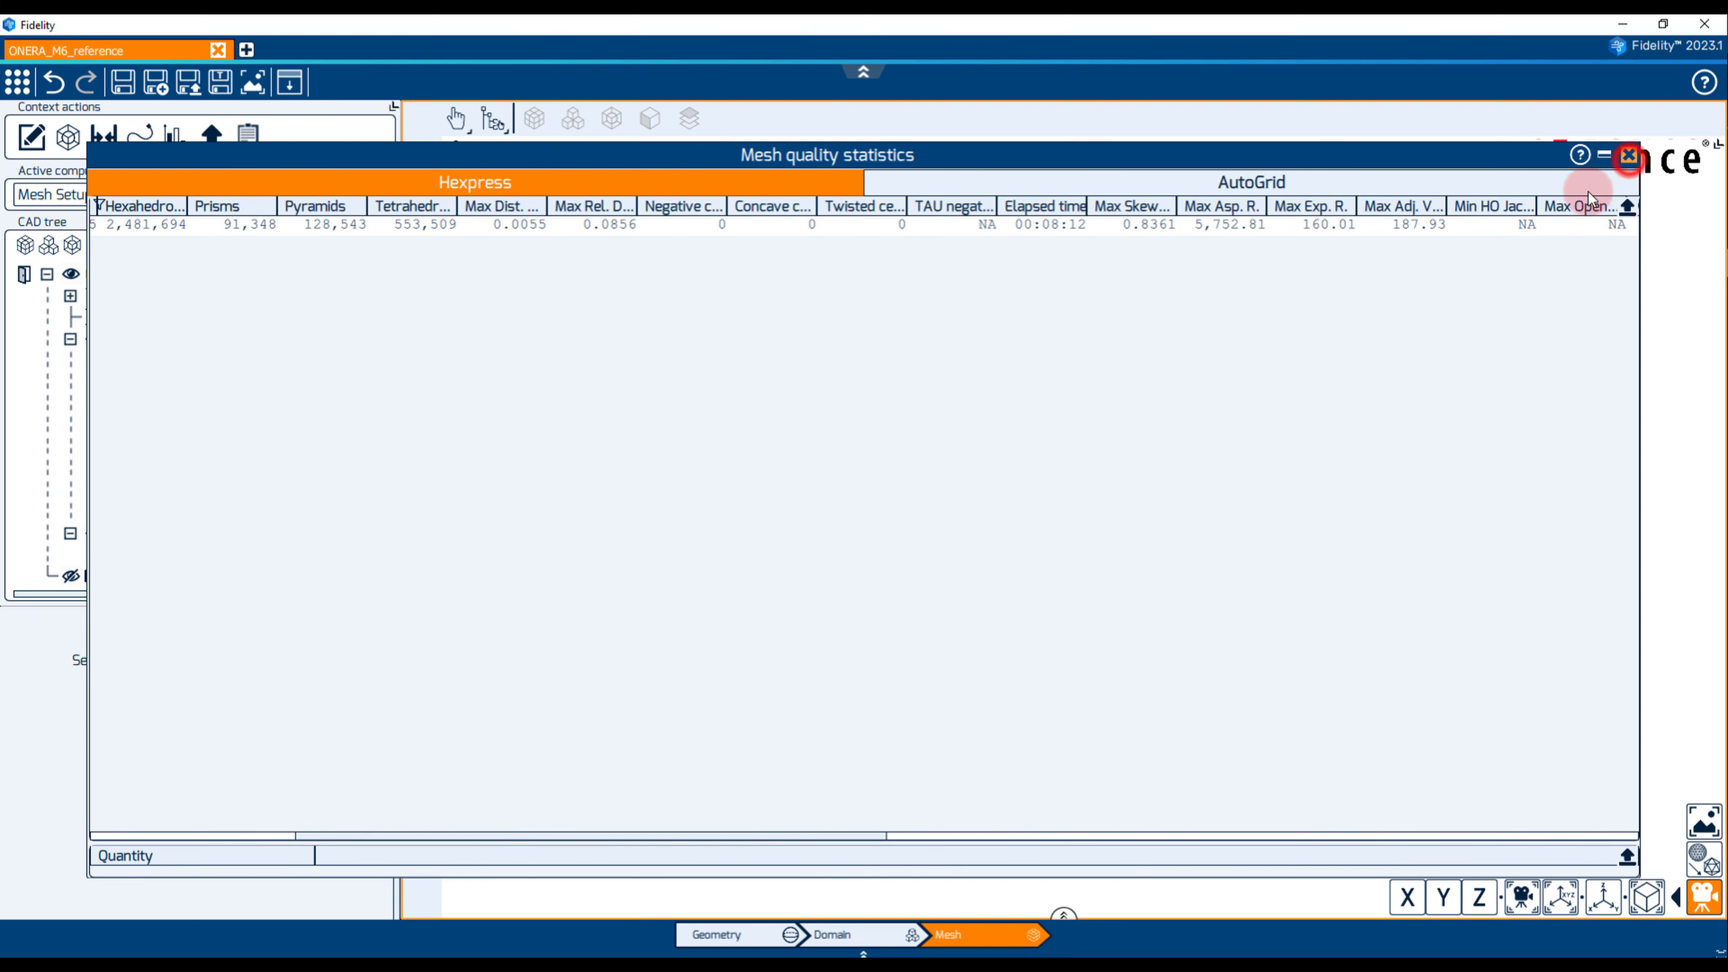
pyautogui.click(1628, 155)
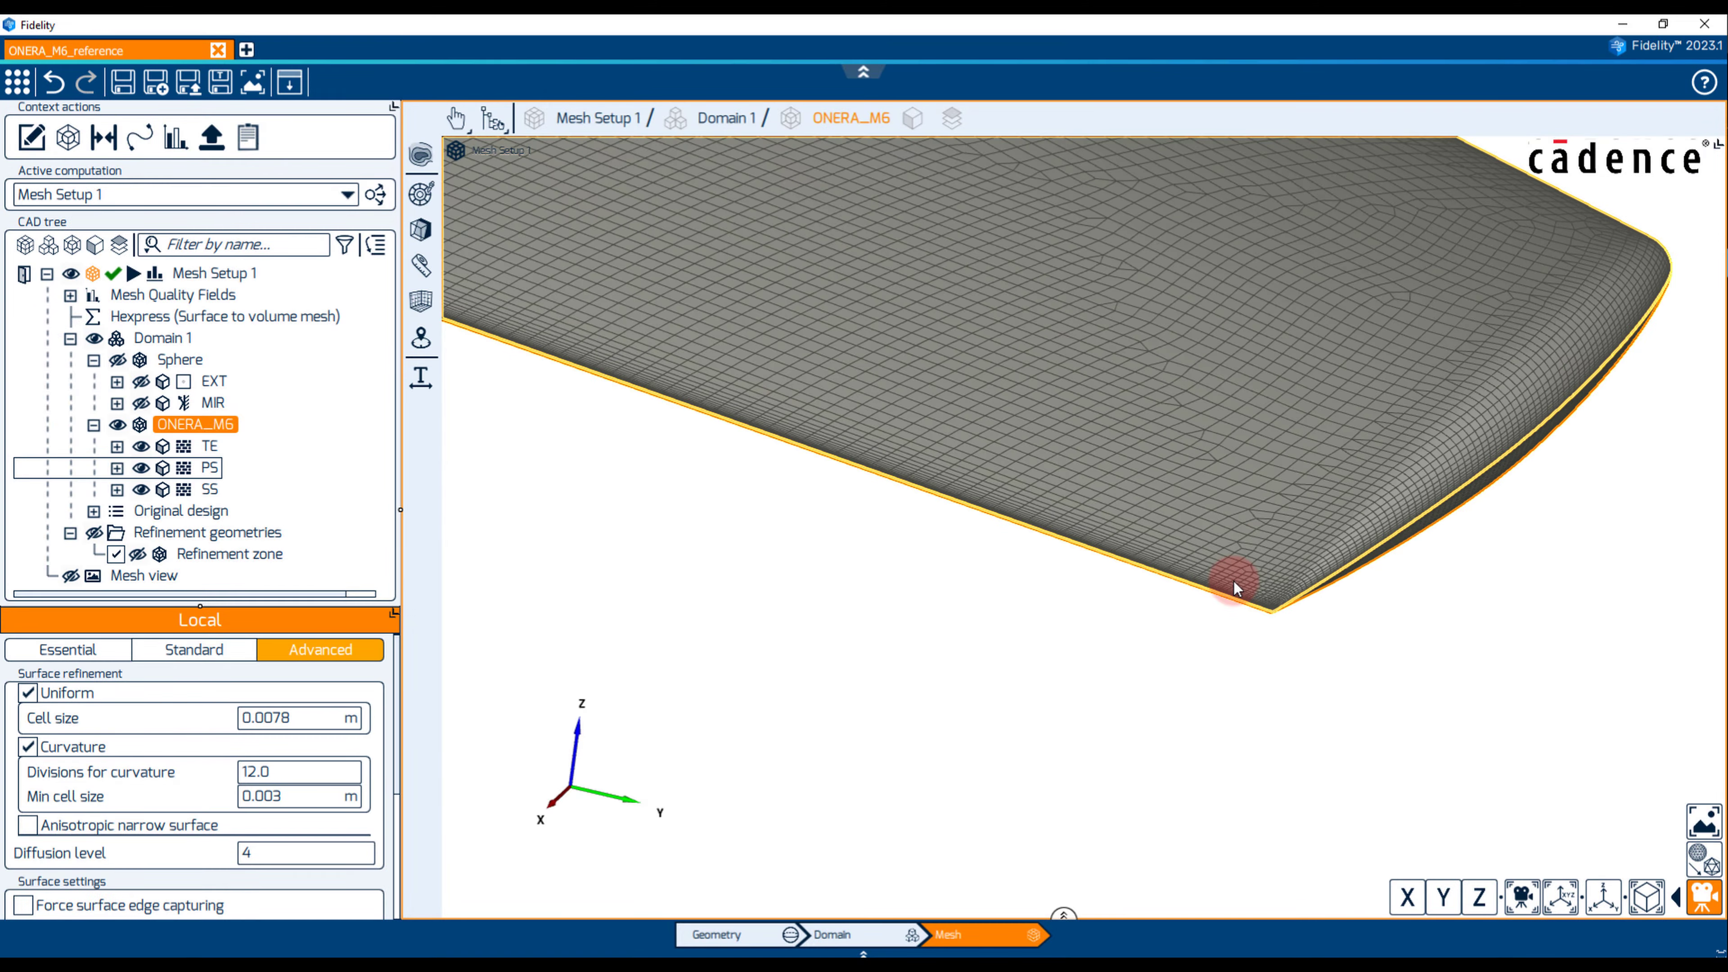
# Inspect the wing mesh at the trailing edge and tip, including the viscous layers on the cutting planes
pyautogui.scroll(6, 1234, 585)
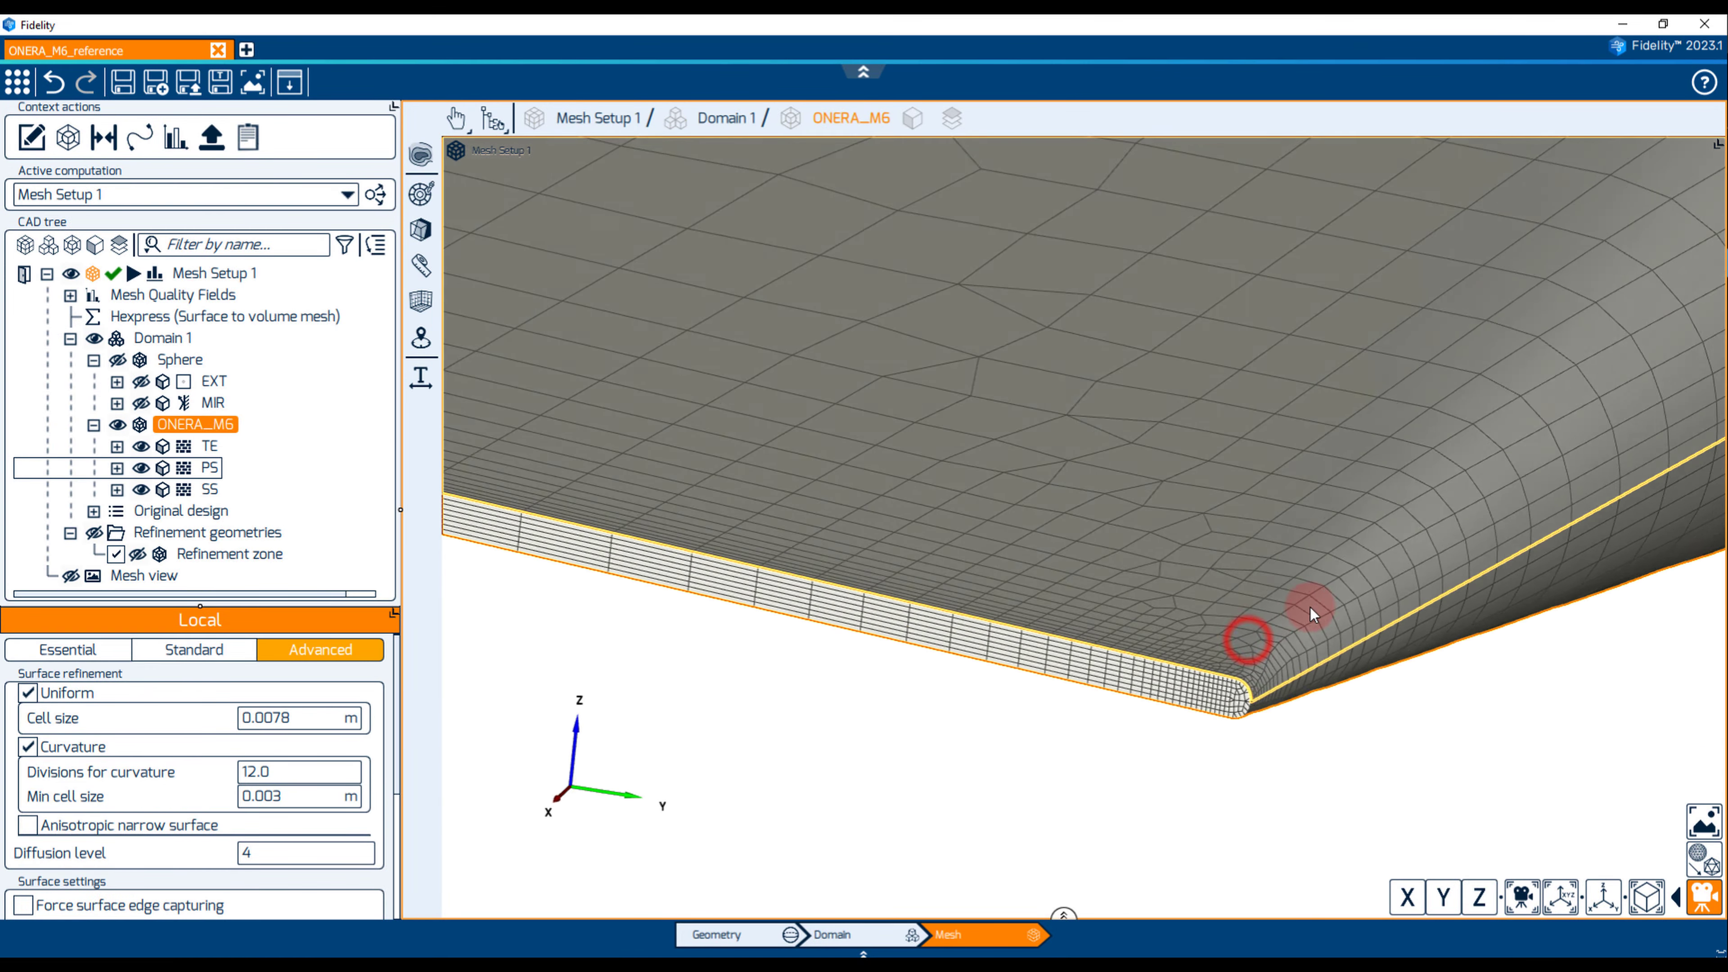
pyautogui.moveTo(1310, 607); pyautogui.dragTo(800, 587)
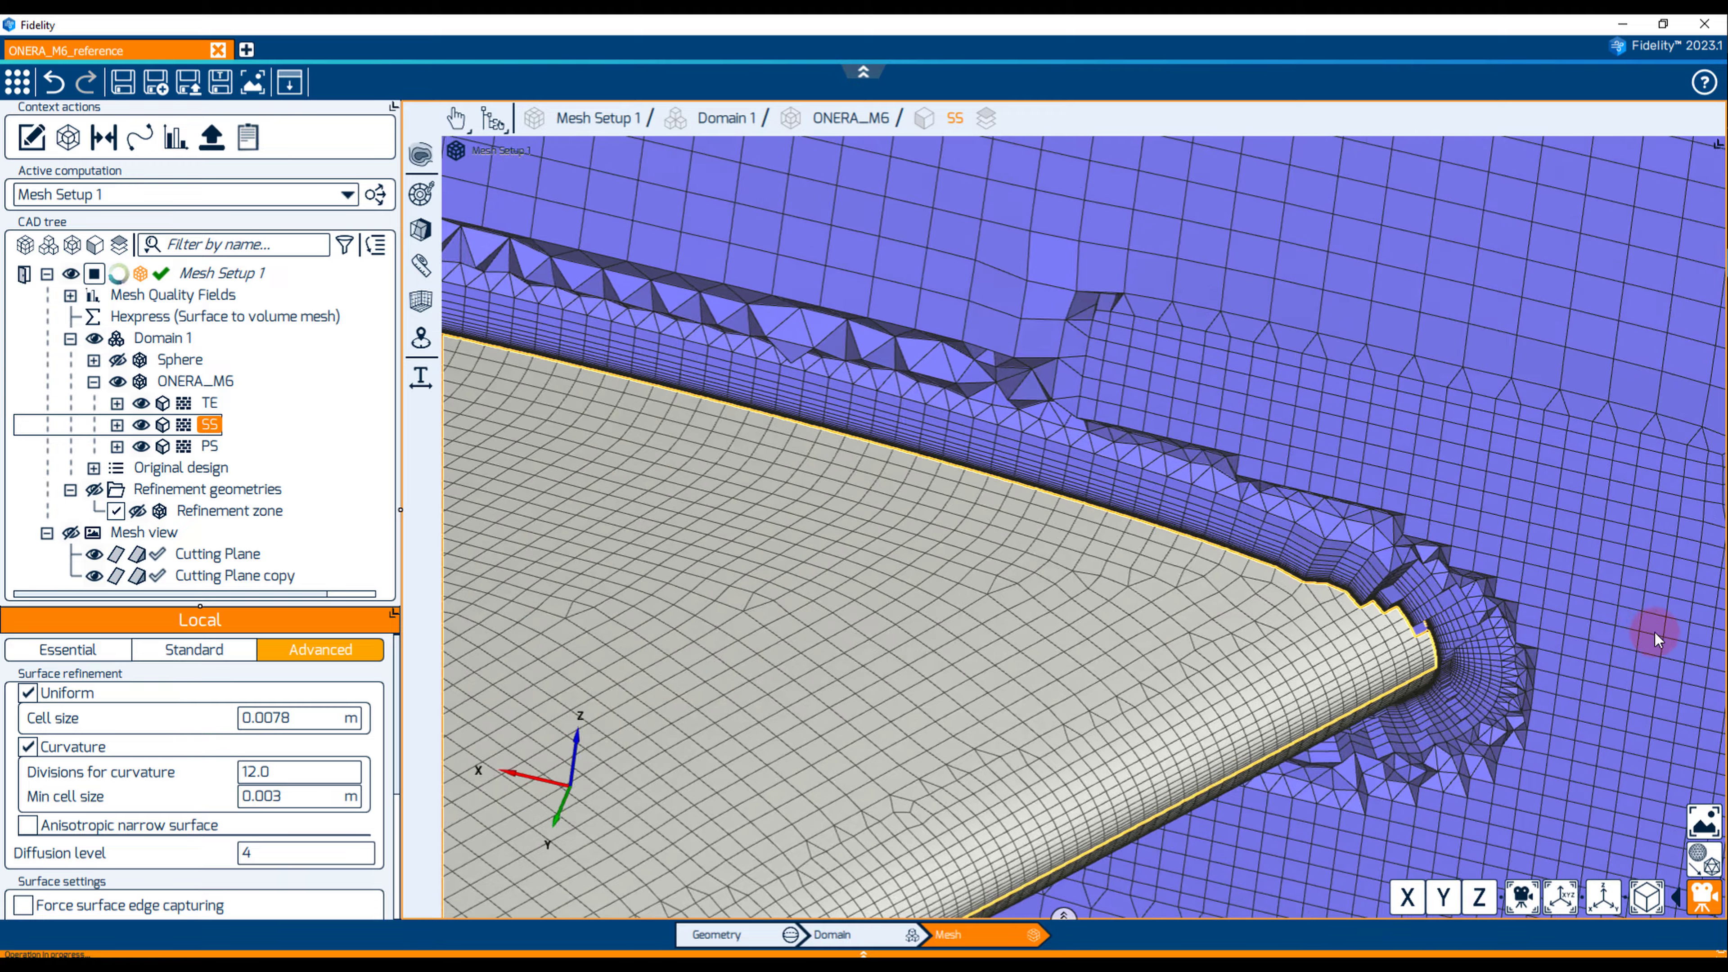
pyautogui.moveTo(1659, 629); pyautogui.dragTo(1259, 652)
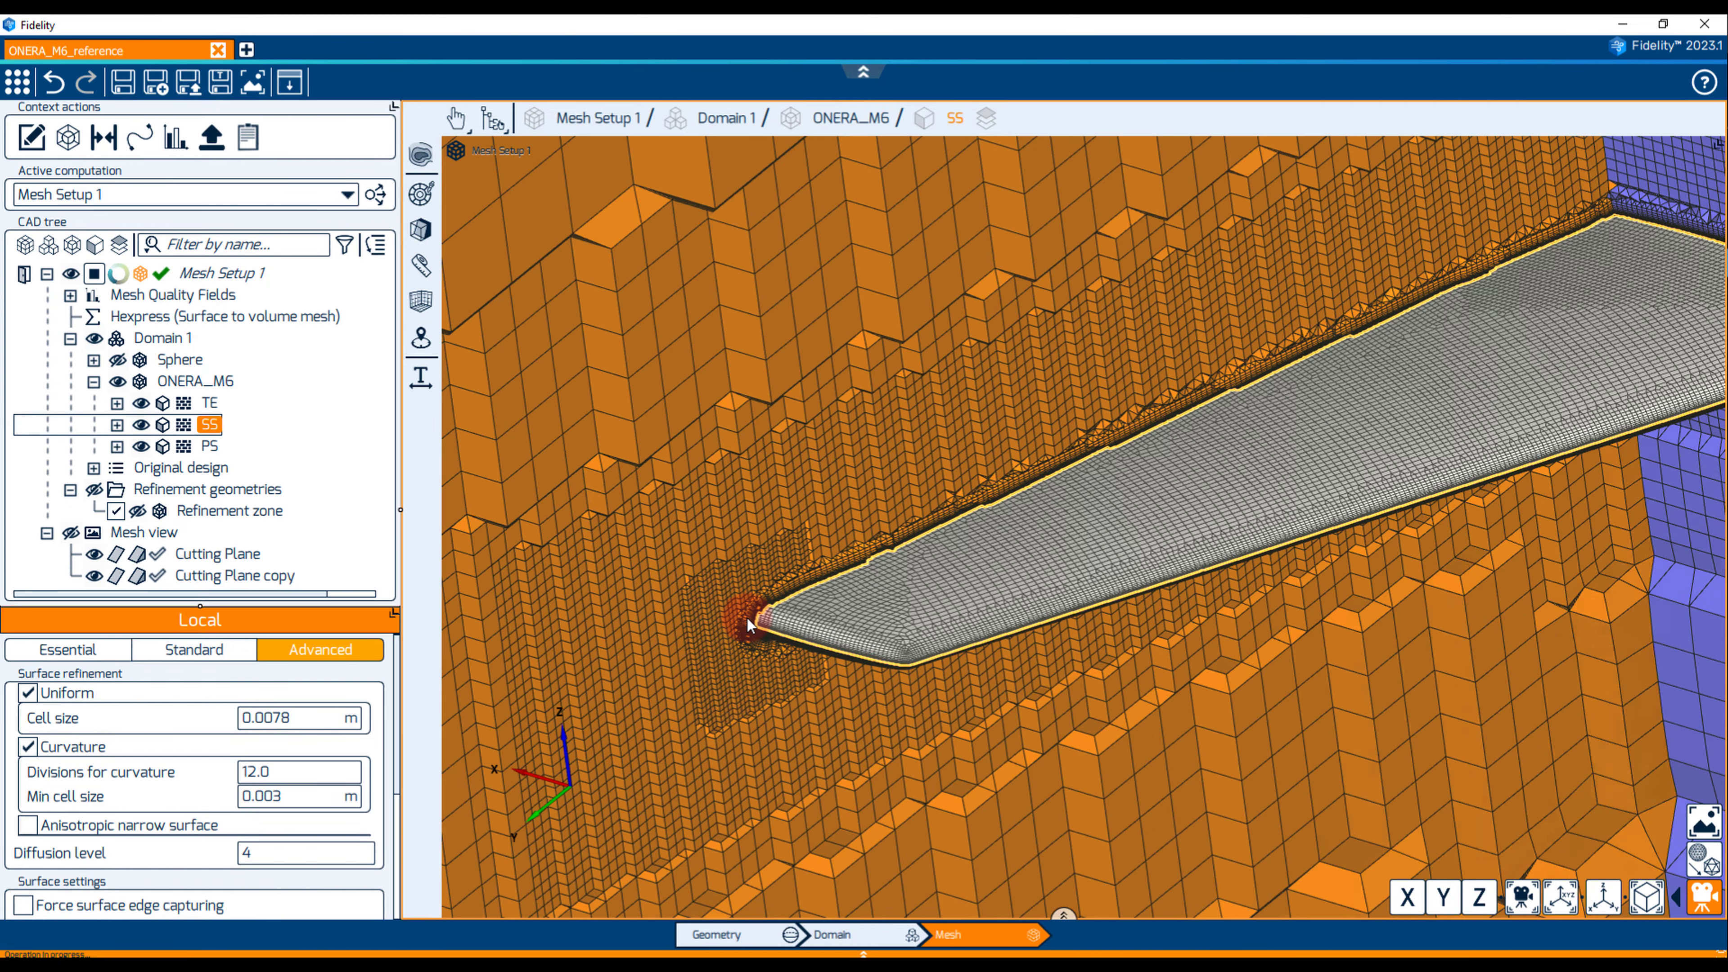
pyautogui.scroll(10, 748, 623)
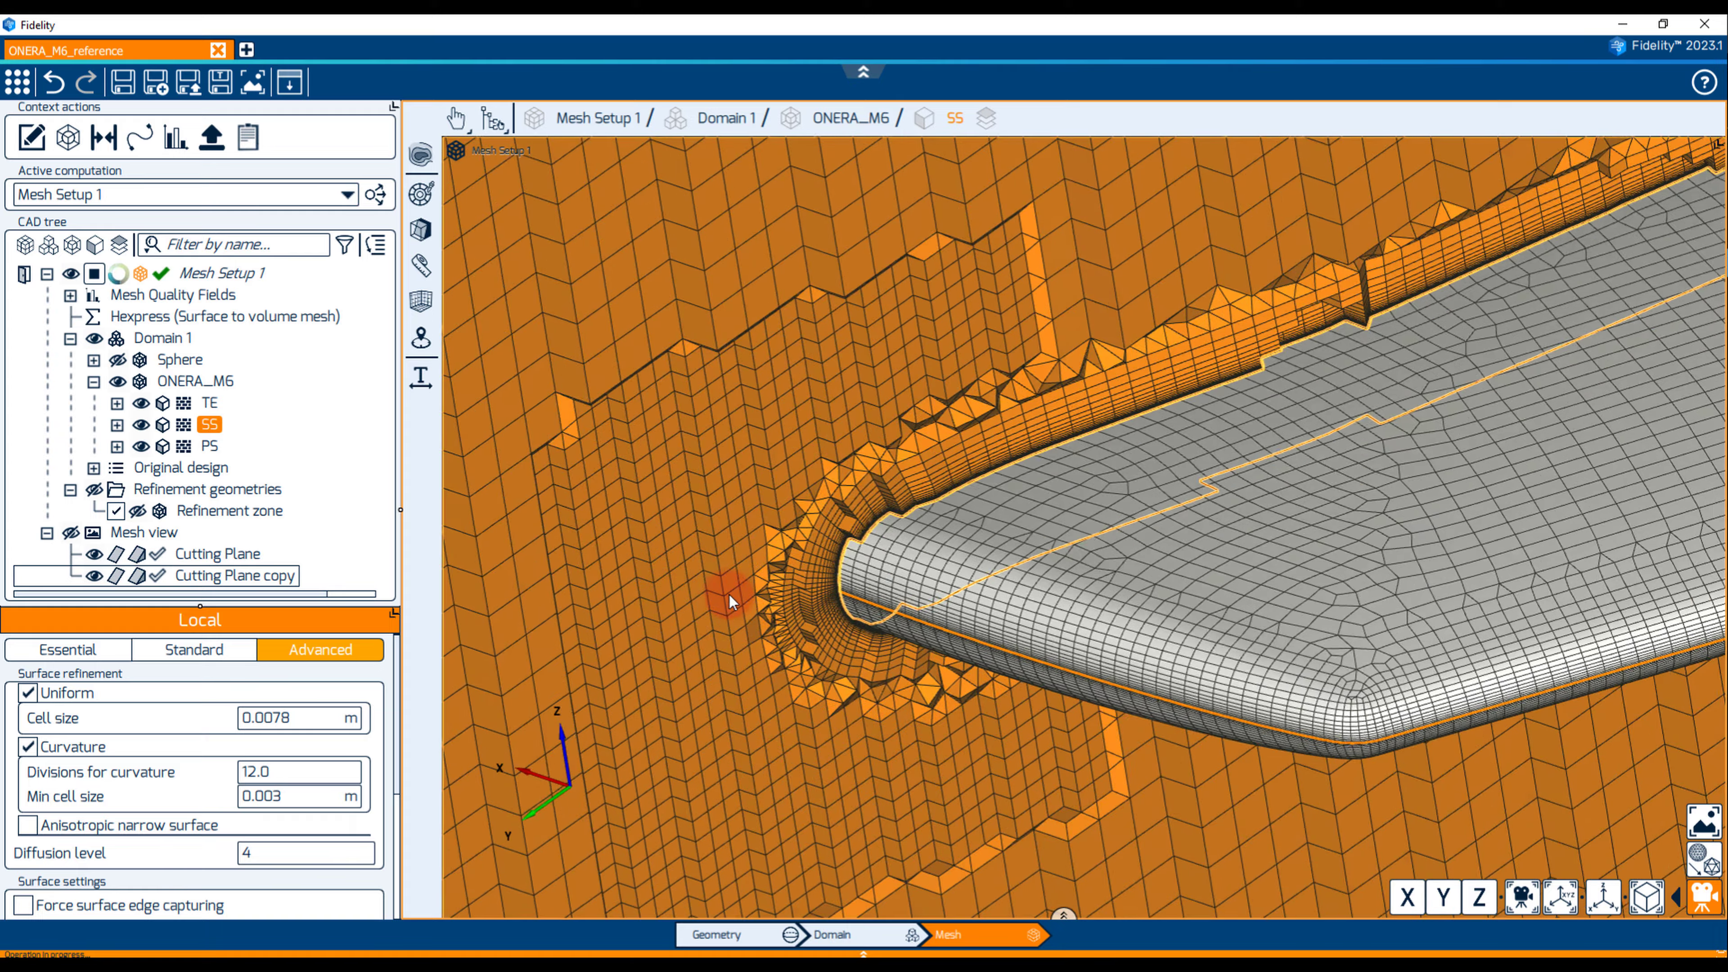